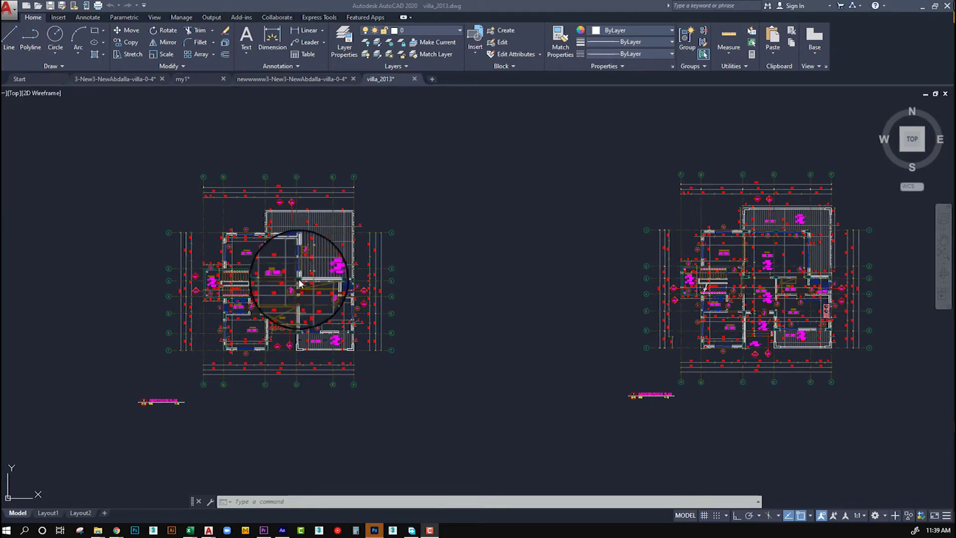
# Zoom in and out on the current villa drawing
pyautogui.scroll(2, 260, 312)
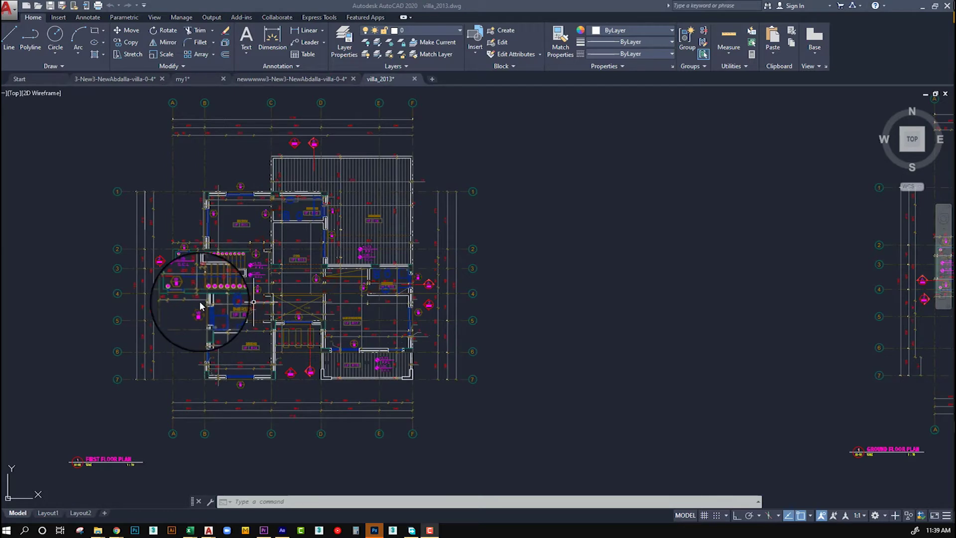
pyautogui.scroll(5, 200, 305)
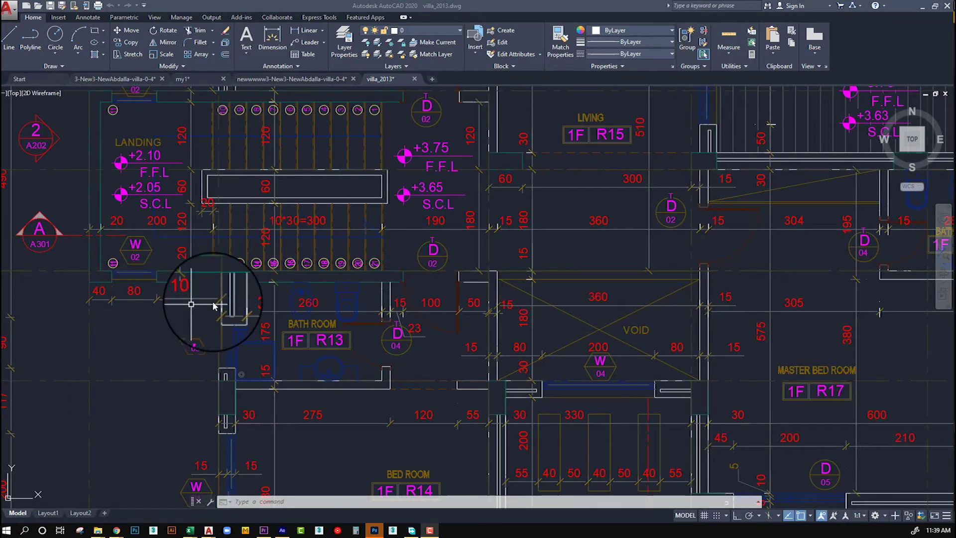
pyautogui.scroll(2, 330, 347)
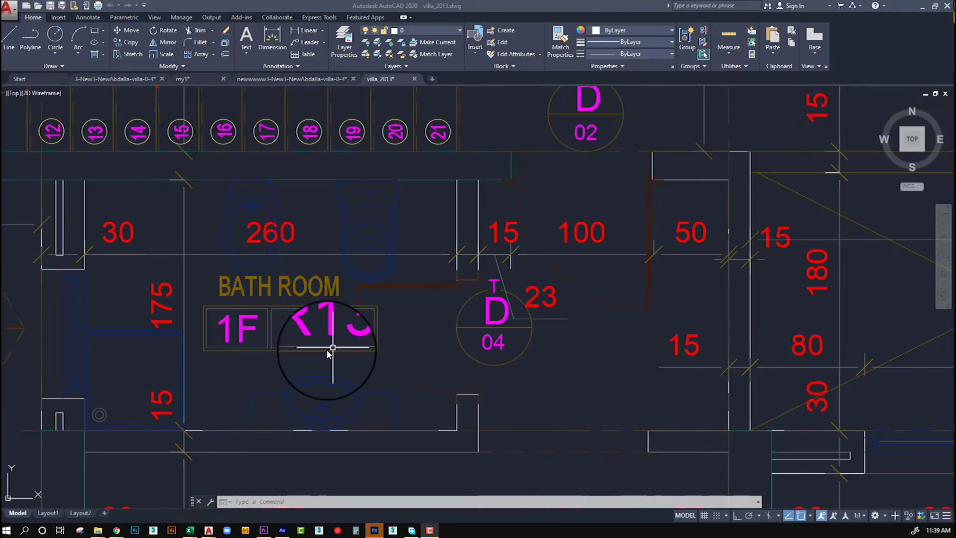
pyautogui.scroll(-6, 323, 359)
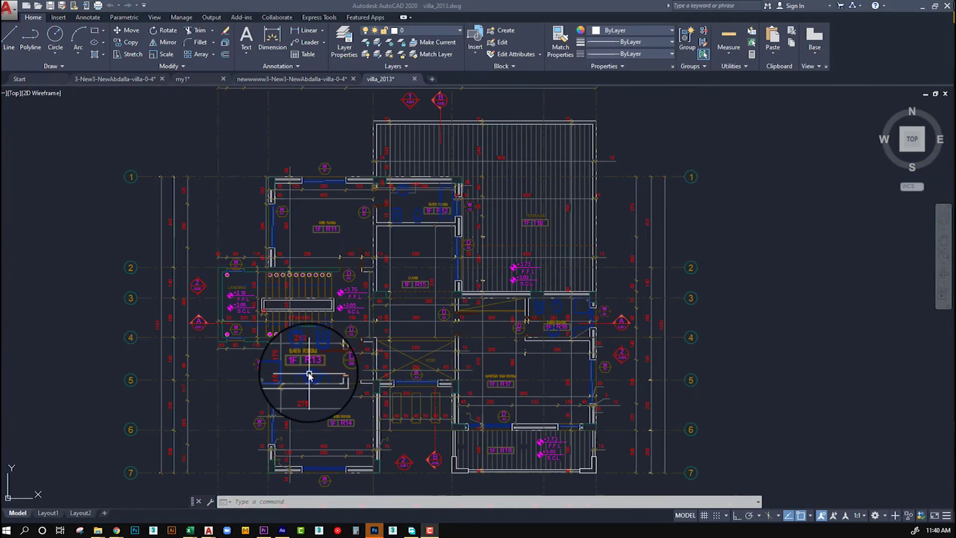
pyautogui.scroll(-5, 309, 376)
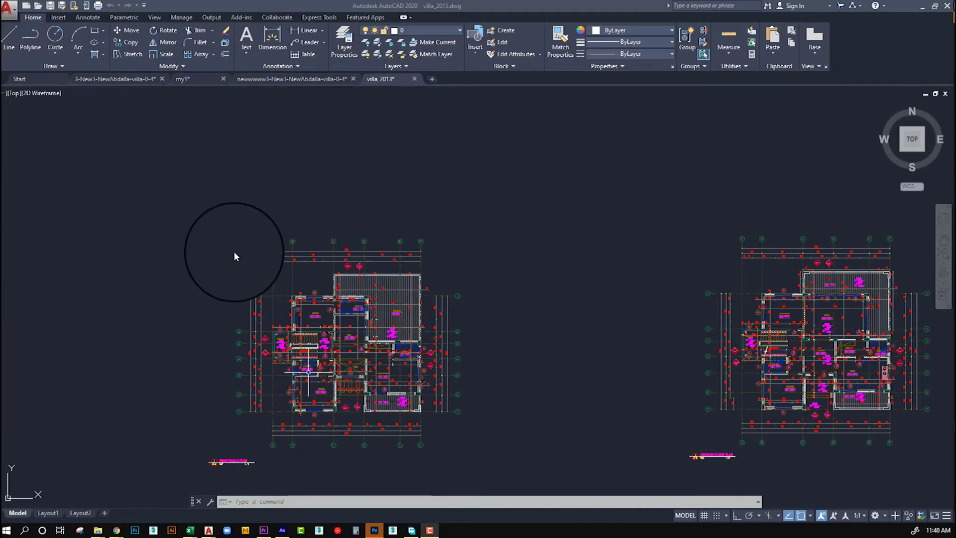
pyautogui.scroll(3, 265, 373)
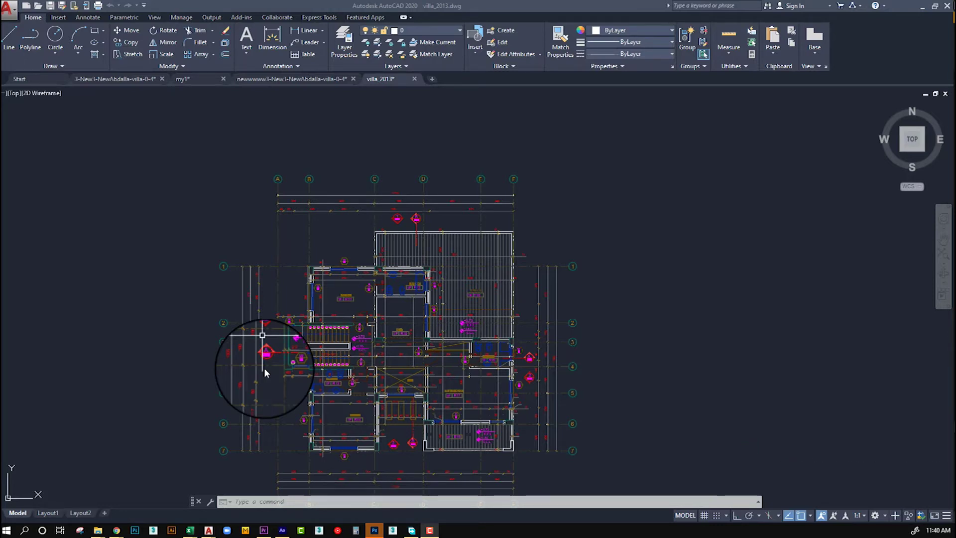
# Switch to the newwwww3-New3-NewAbdalla-villa-0-4 drawing and zoom into the middle plan's door area
pyautogui.click(268, 80)
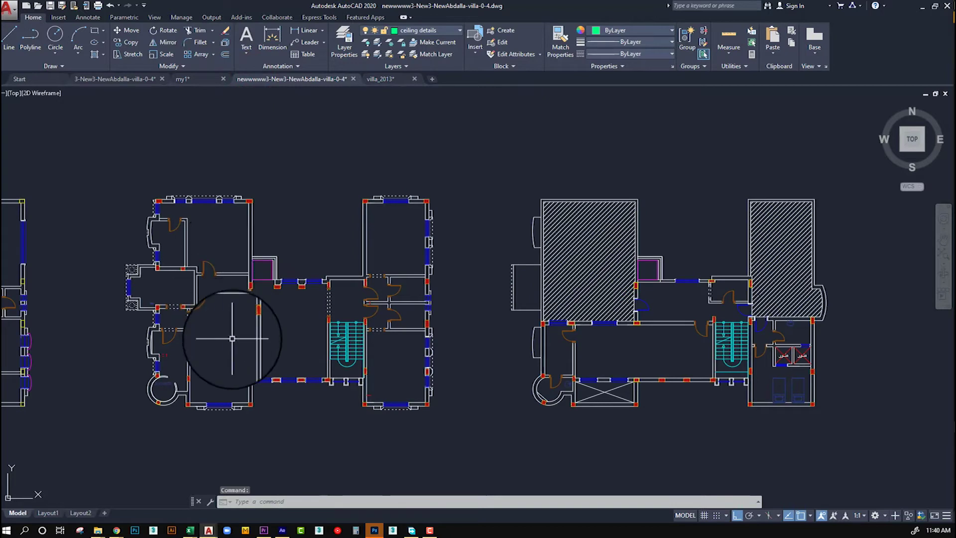
pyautogui.moveTo(238, 335); pyautogui.dragTo(529, 345)
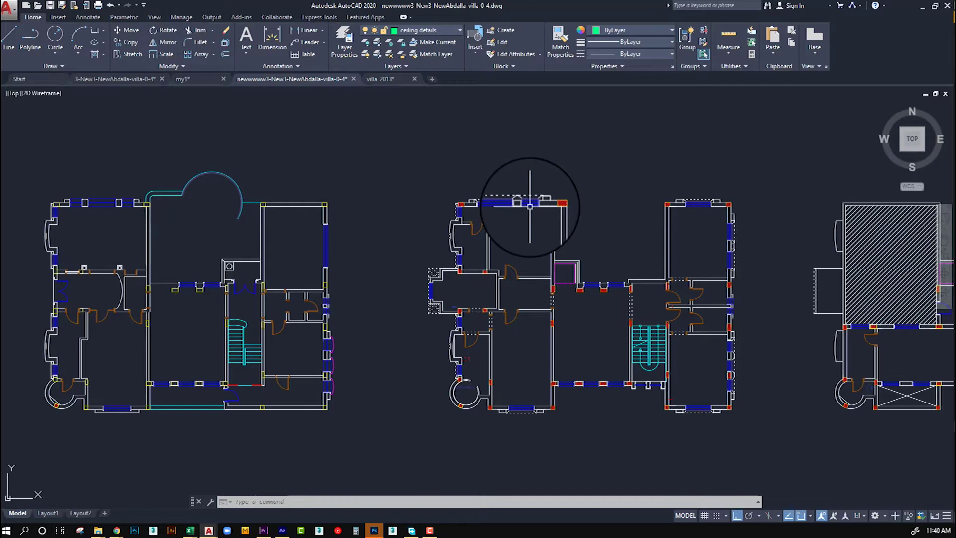
pyautogui.scroll(4, 530, 294)
pyautogui.scroll(4, 570, 260)
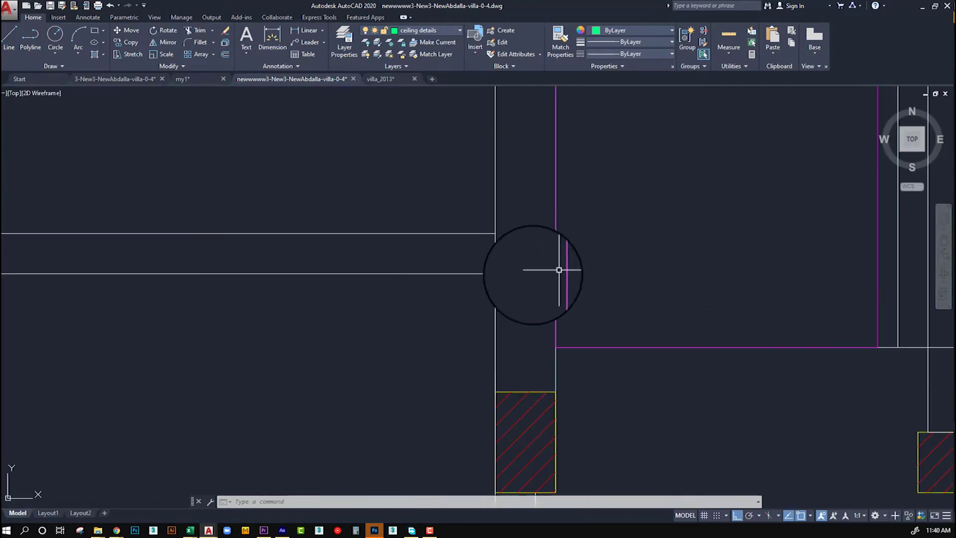
pyautogui.scroll(-7, 516, 268)
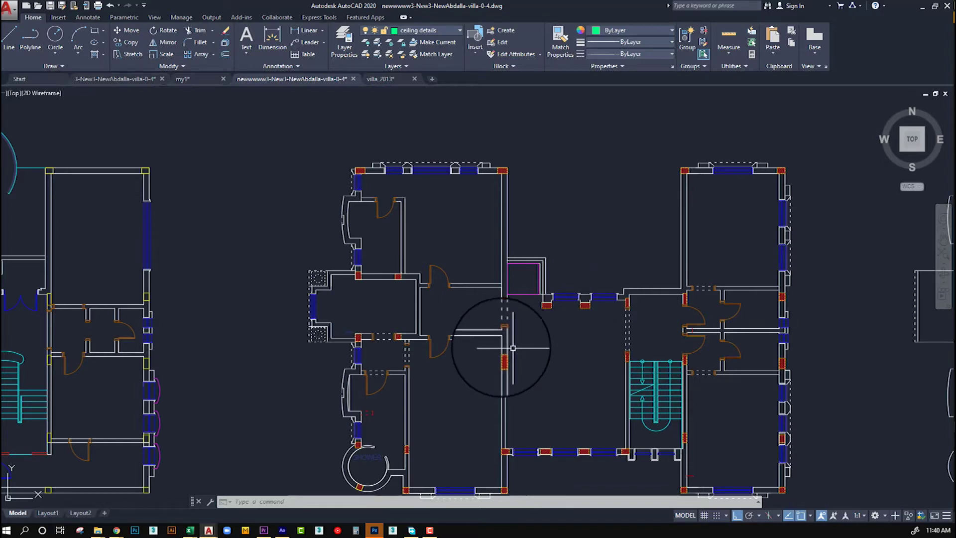
pyautogui.scroll(2, 498, 349)
pyautogui.scroll(2, 462, 359)
pyautogui.scroll(2, 459, 359)
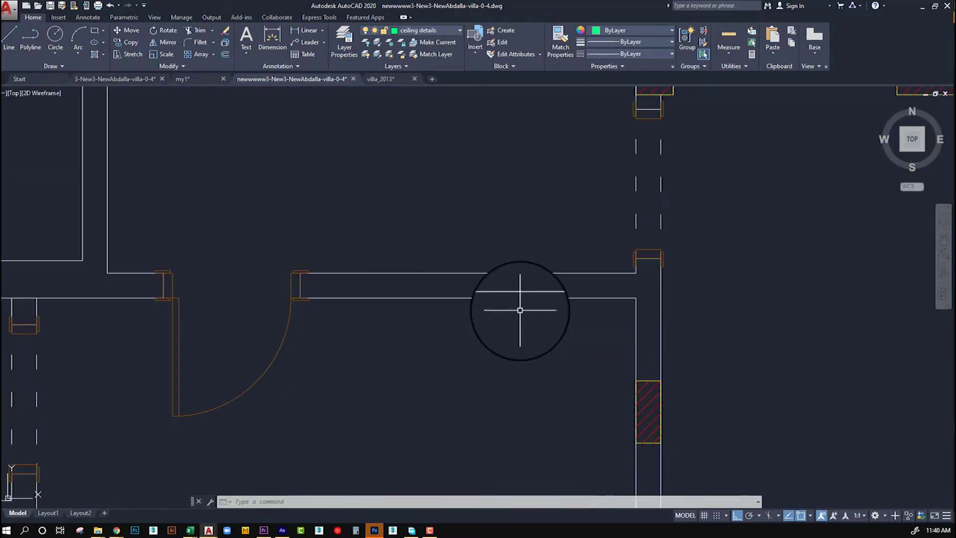
# Stretch the lower wall line's end beside the door onto the adjoining cross wall
pyautogui.click(502, 298)
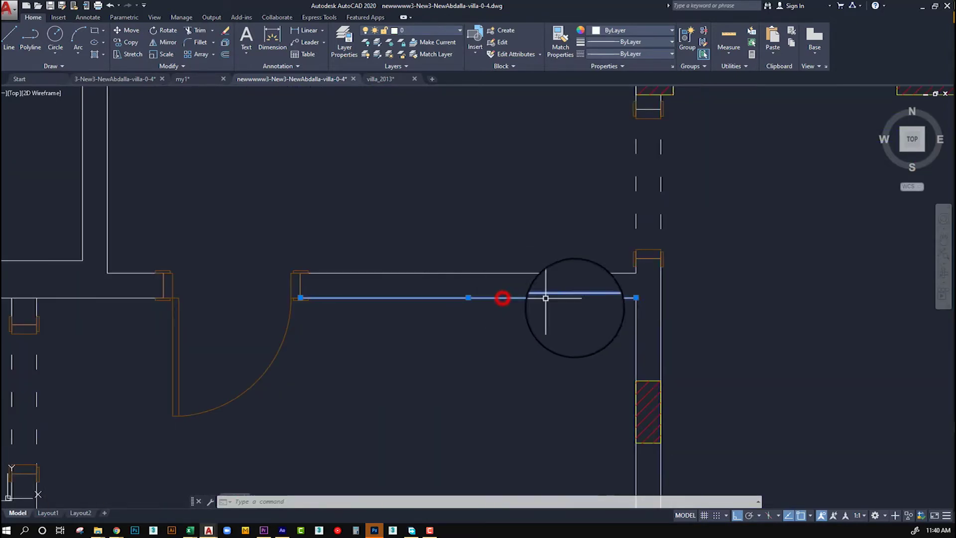
pyautogui.click(635, 298)
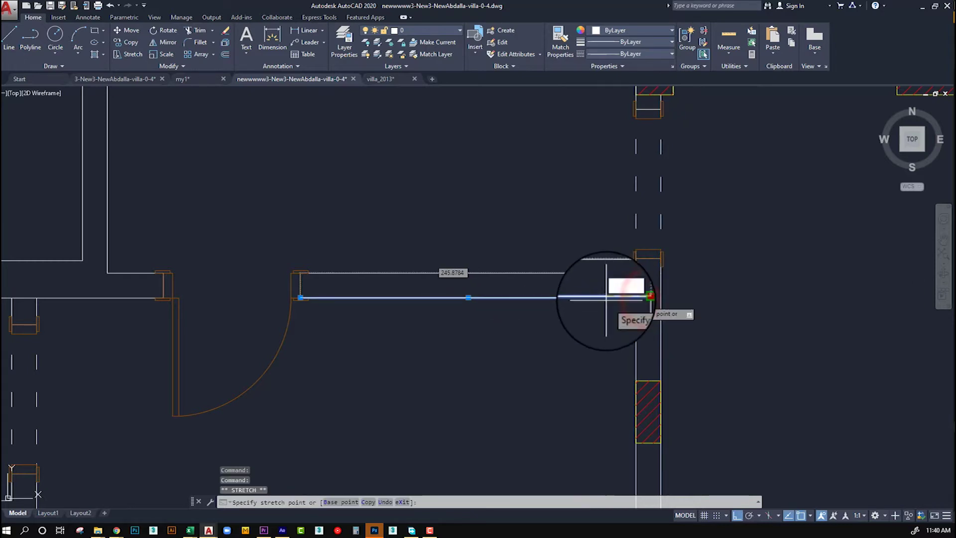
pyautogui.click(612, 297)
pyautogui.press('Escape')
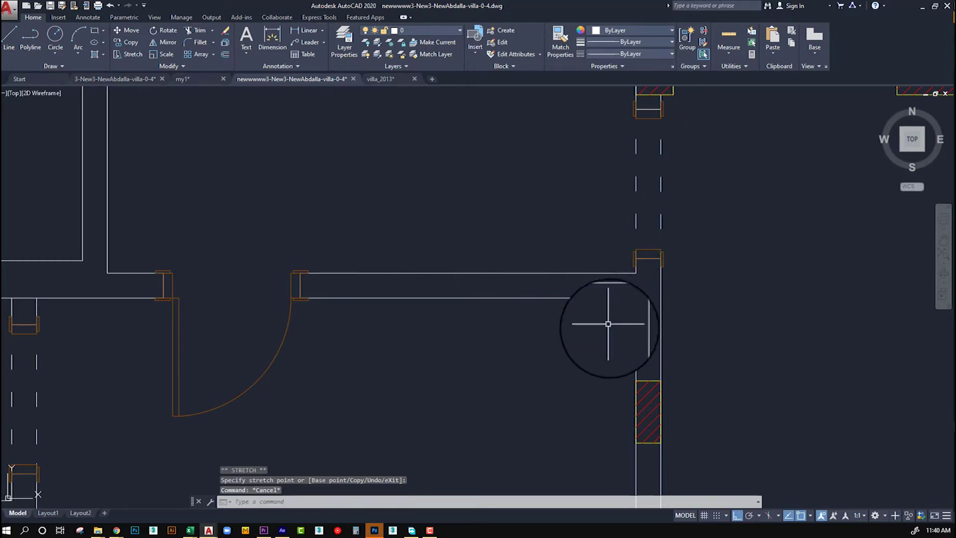
# Window-select the wall line and cancel a mistyped command
pyautogui.scroll(2, 642, 319)
pyautogui.click(619, 317)
pyautogui.click(506, 266)
pyautogui.write('ǒ')
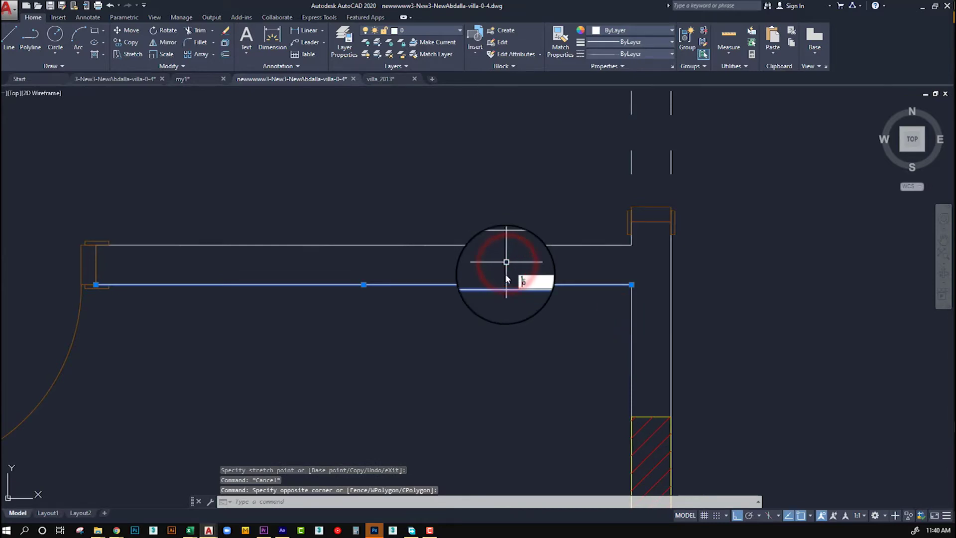
pyautogui.press('Return')
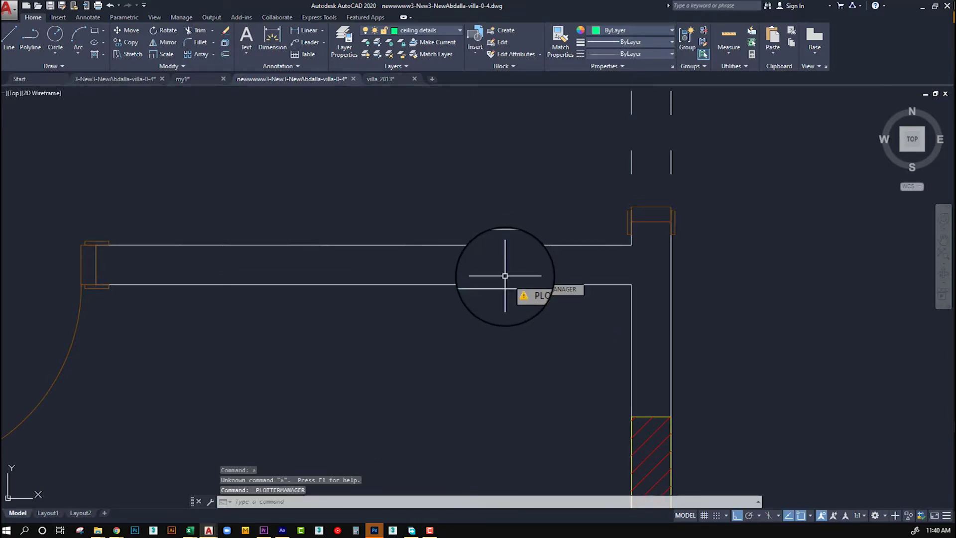
pyautogui.press('Escape')
# Start MOVE on the window-selected wall line, then cancel it and zoom to review
pyautogui.write('m')
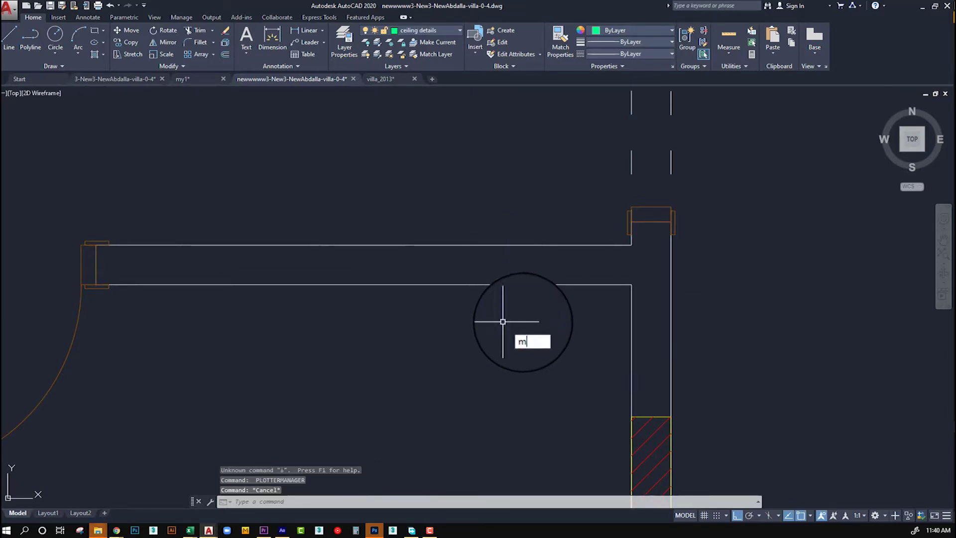
pyautogui.press('Return')
pyautogui.click(523, 318)
pyautogui.click(486, 253)
pyautogui.press('Return')
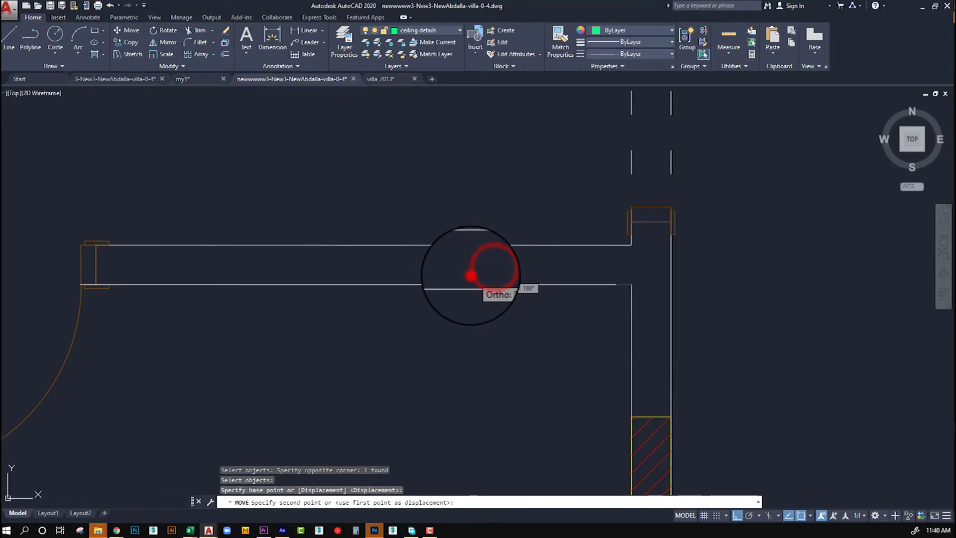
pyautogui.press('Escape')
pyautogui.scroll(3, 573, 313)
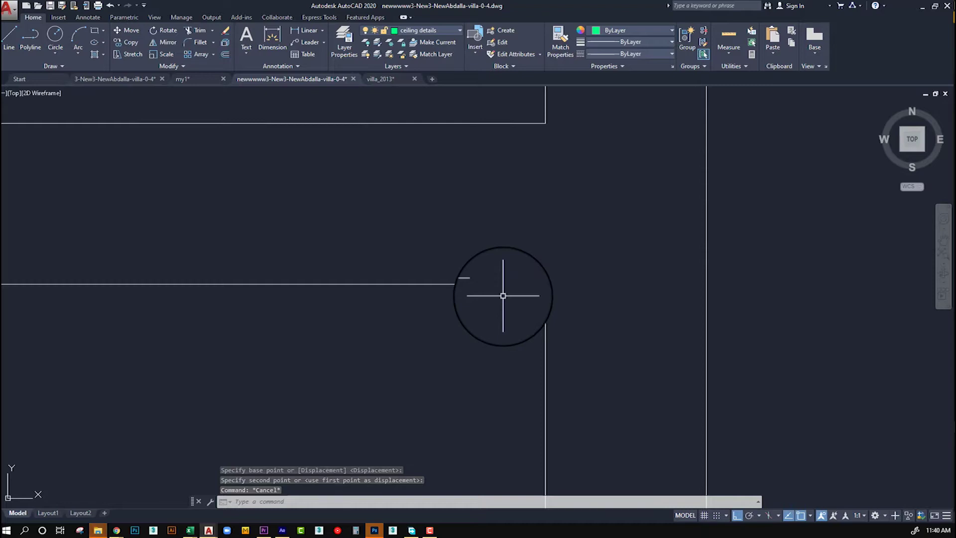
pyautogui.scroll(-5, 488, 309)
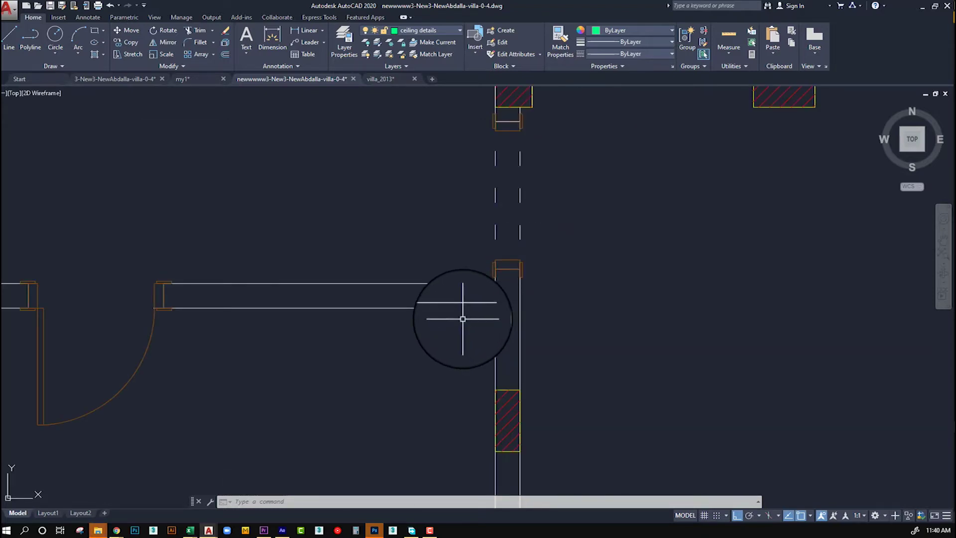
pyautogui.scroll(-3, 468, 358)
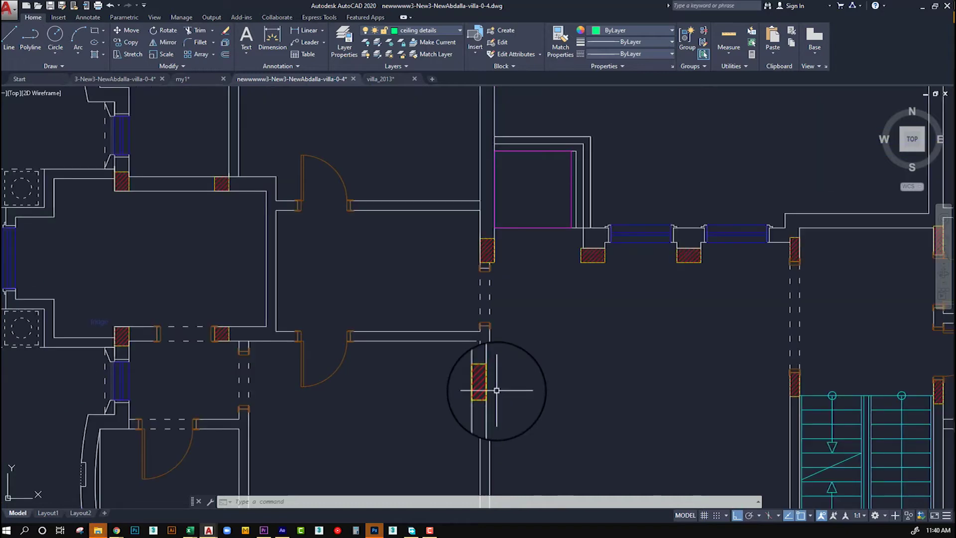
pyautogui.scroll(5, 487, 252)
# Delete the hatch fill inside a column
pyautogui.click(447, 233)
pyautogui.press('Delete')
pyautogui.click(479, 164)
pyautogui.click(437, 220)
pyautogui.press('Escape')
# Select every column similar to this one and delete them all
pyautogui.click(484, 149)
pyautogui.click(453, 232)
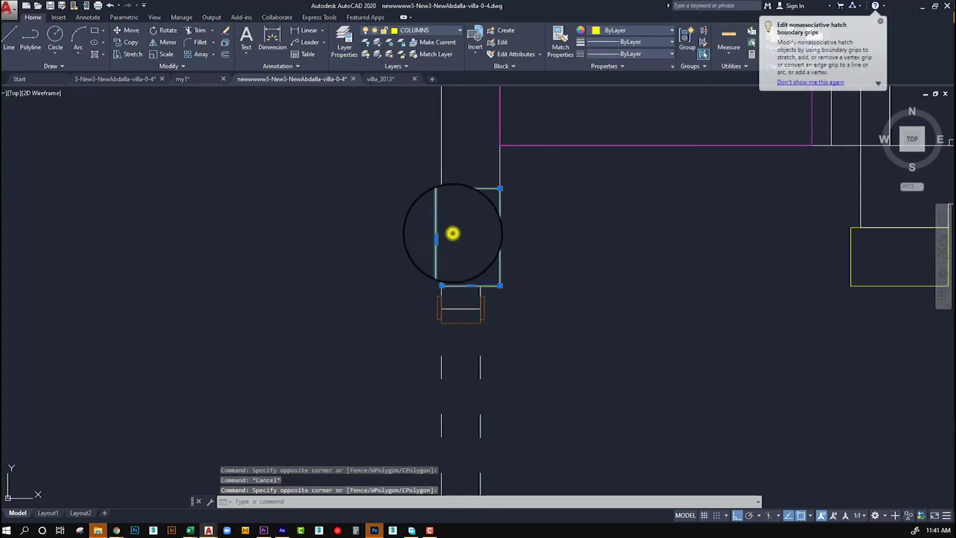
pyautogui.rightClick(452, 233)
pyautogui.click(469, 404)
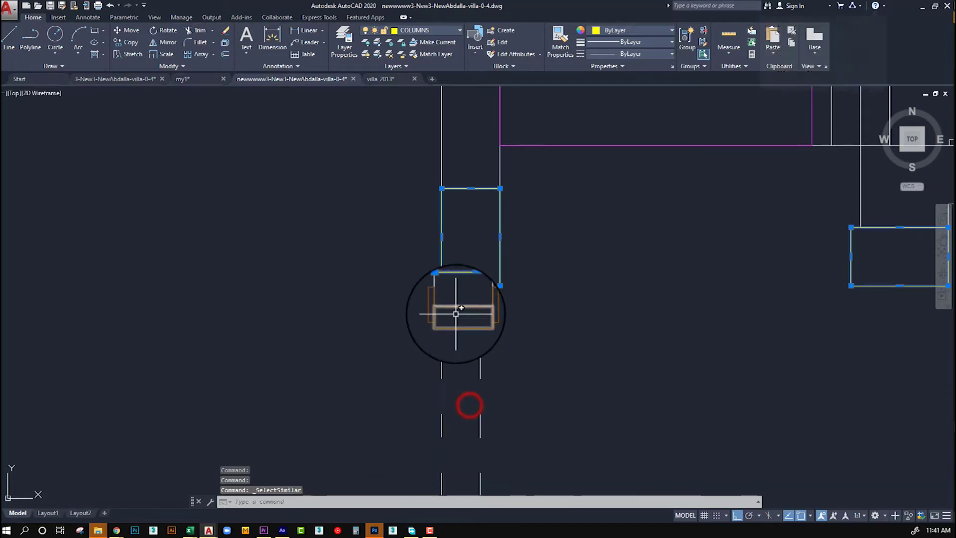
pyautogui.scroll(-5, 456, 314)
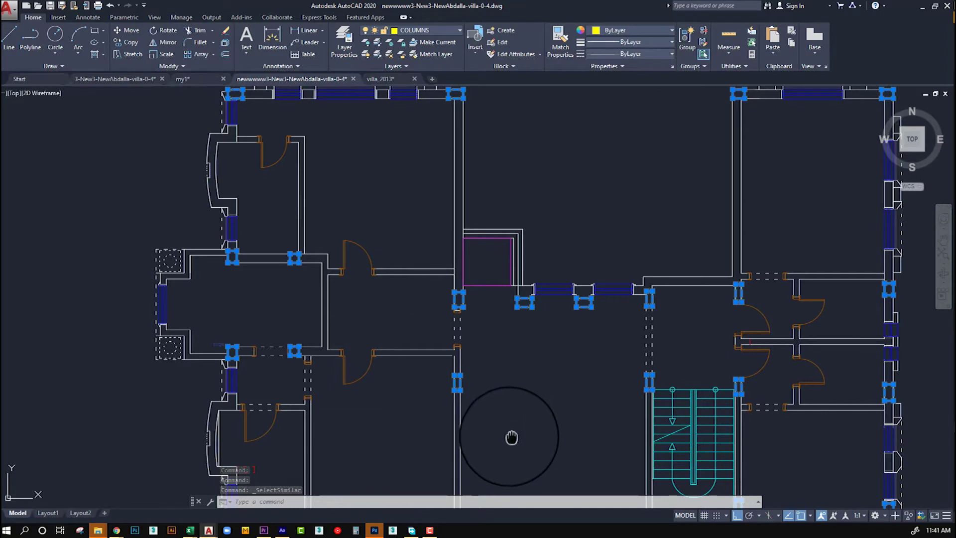
pyautogui.press('Delete')
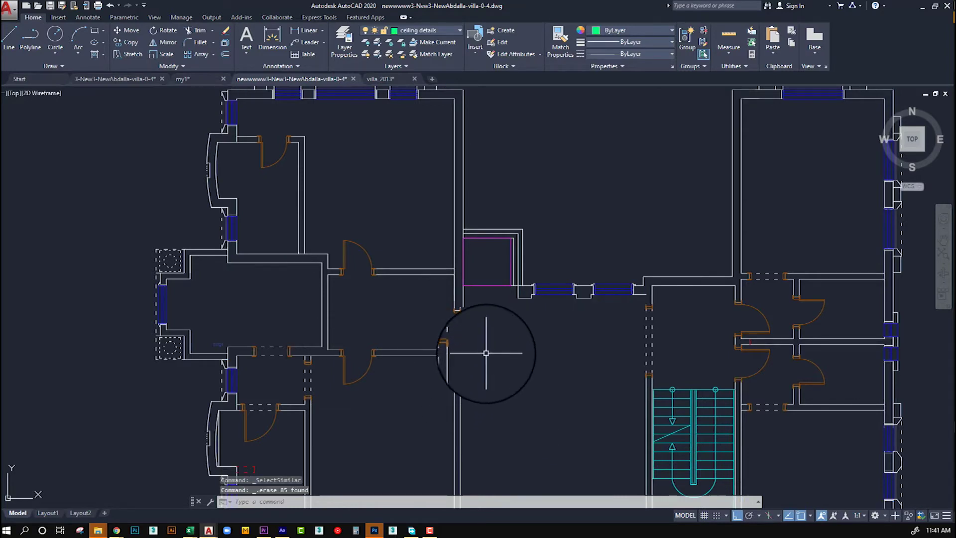
pyautogui.scroll(5, 451, 324)
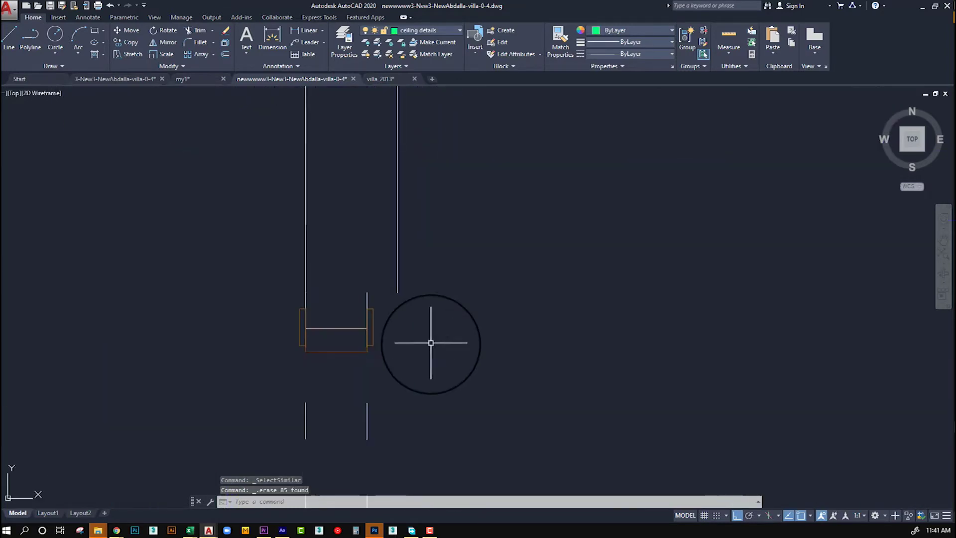
pyautogui.scroll(1, 377, 293)
pyautogui.scroll(2, 378, 299)
# Window-select near the wall end, then flip to my1 and back to the 3-New3-NewAbdalla-villa-0-4 drawing
pyautogui.click(311, 264)
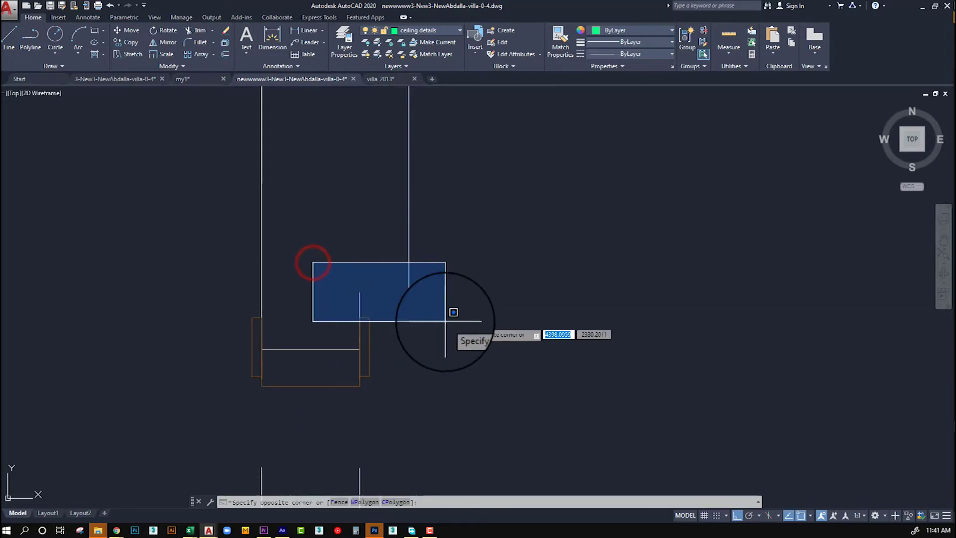
pyautogui.scroll(-5, 379, 235)
pyautogui.click(352, 233)
pyautogui.scroll(-5, 331, 216)
pyautogui.scroll(-3, 333, 204)
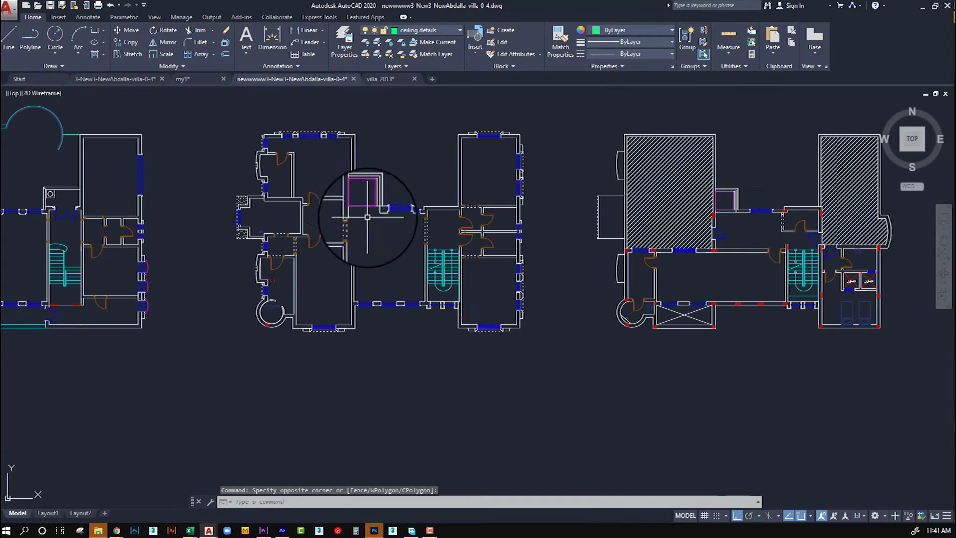
pyautogui.click(185, 78)
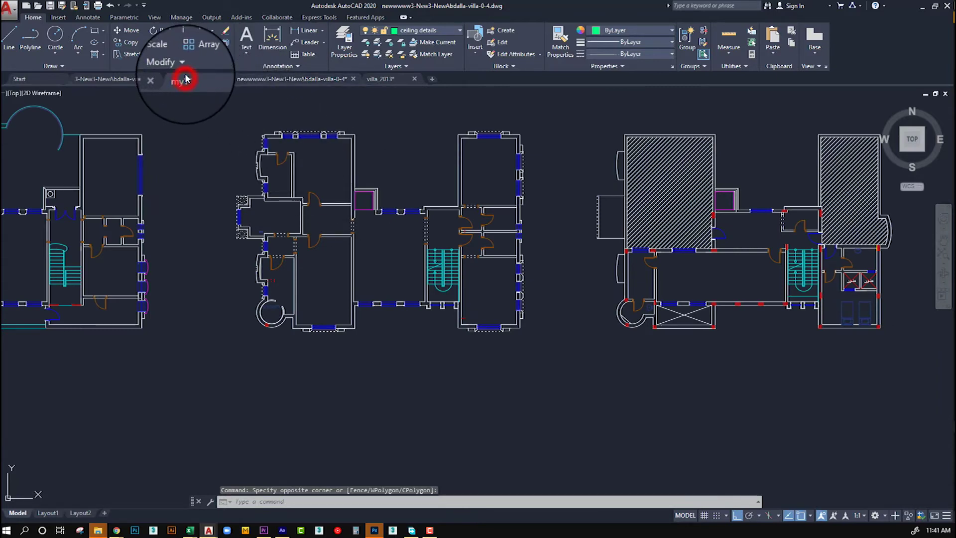
pyautogui.click(140, 80)
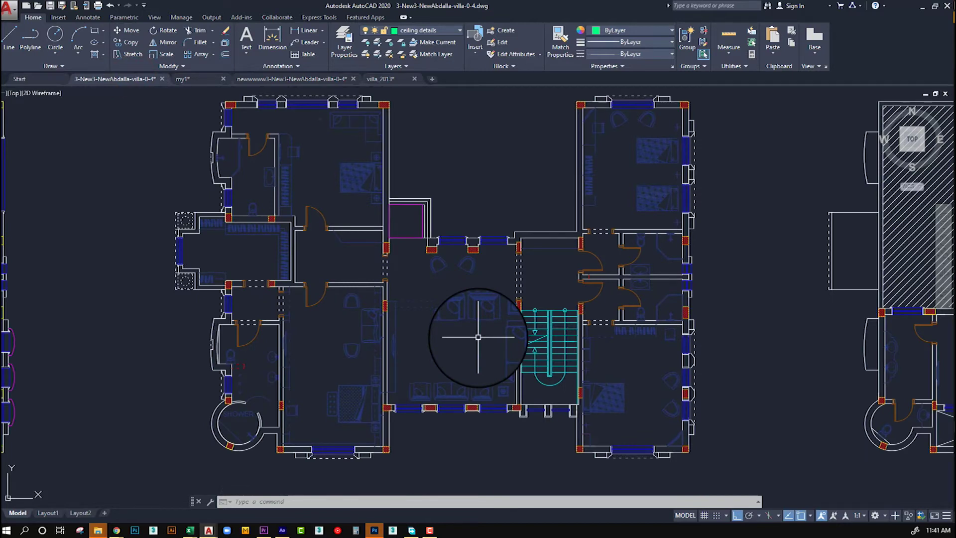
pyautogui.click(374, 530)
pyautogui.scroll(3, 378, 232)
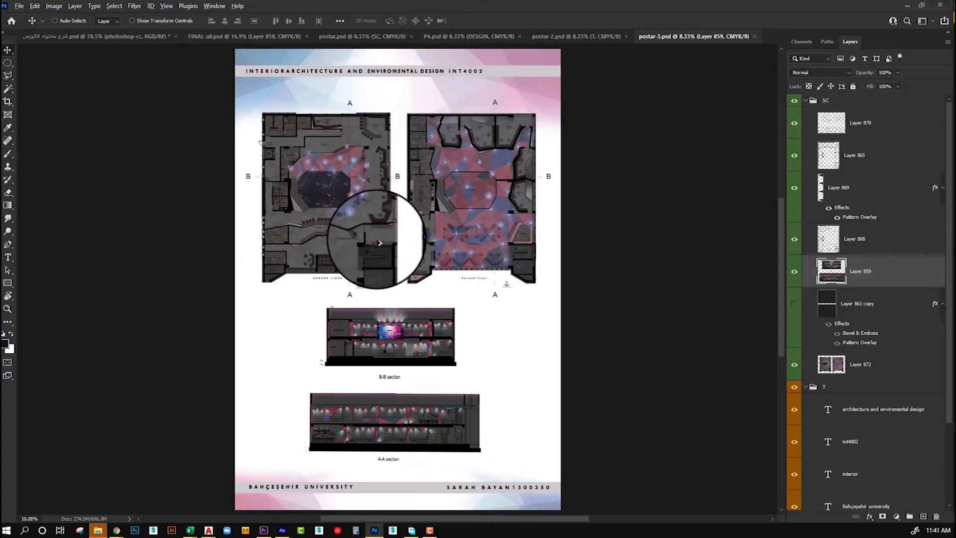
pyautogui.scroll(2, 452, 274)
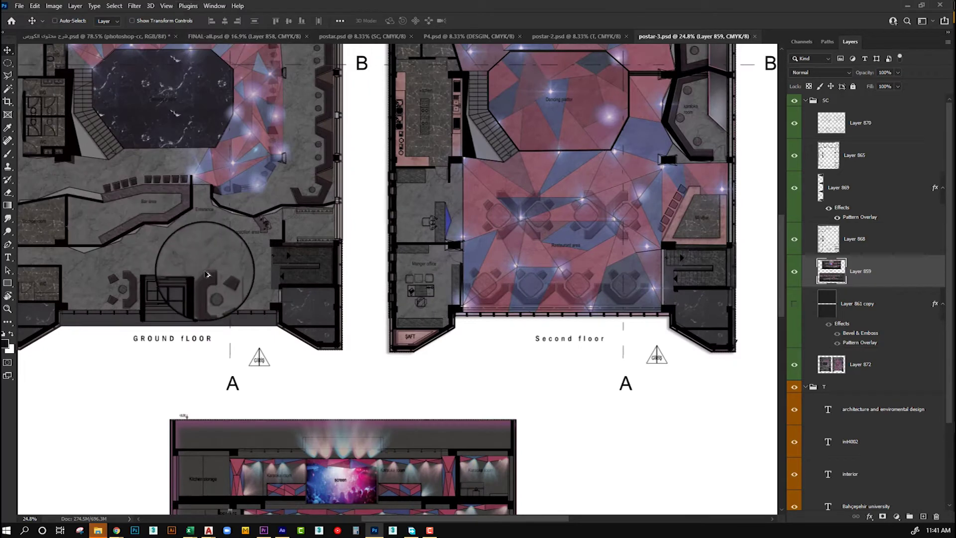
pyautogui.scroll(2, 214, 239)
pyautogui.scroll(1, 224, 107)
pyautogui.moveTo(373, 298); pyautogui.dragTo(96, 330)
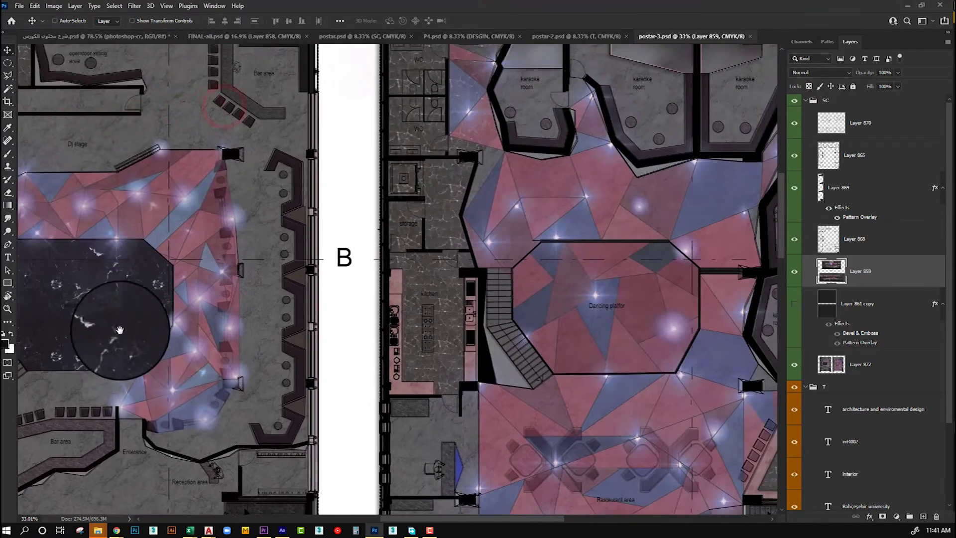
pyautogui.scroll(-10, 447, 209)
pyautogui.scroll(-5, 219, 346)
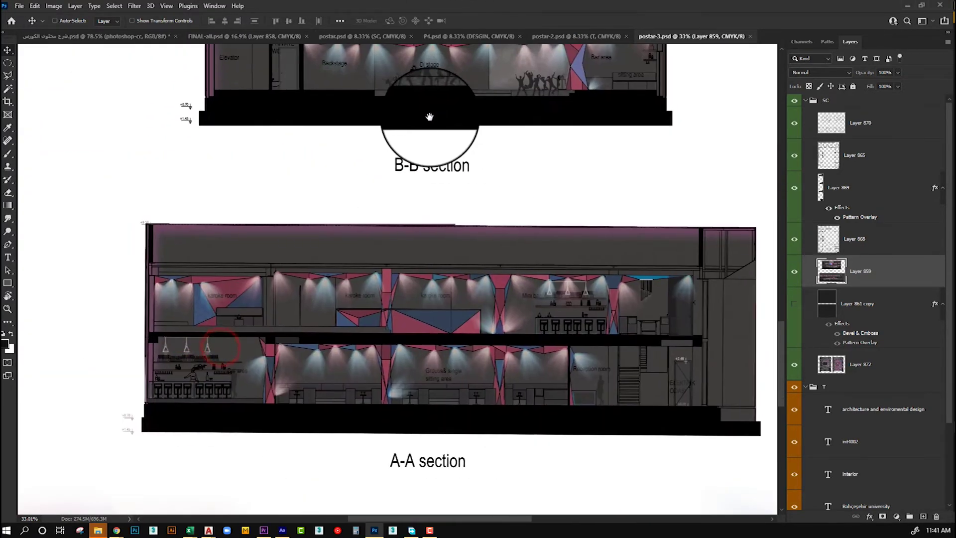
pyautogui.click(582, 38)
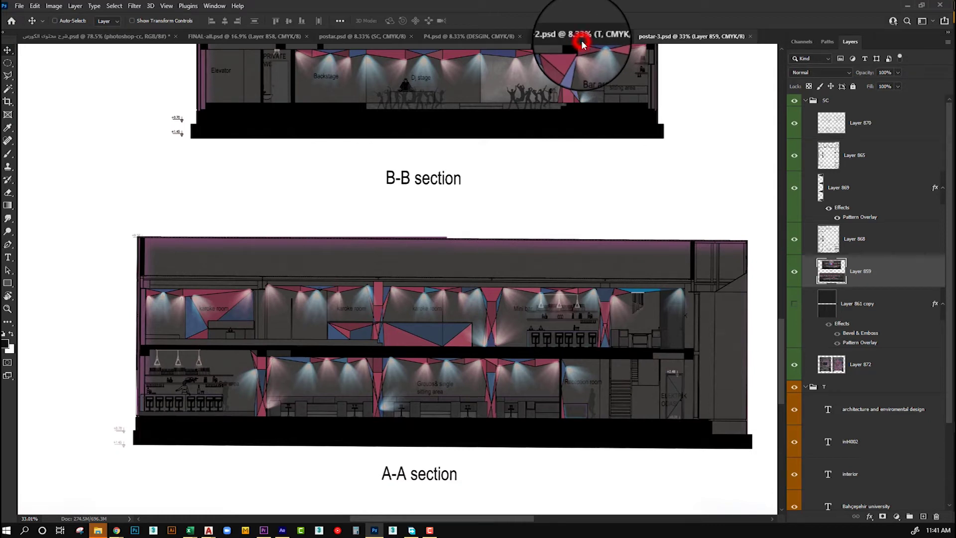
pyautogui.click(456, 36)
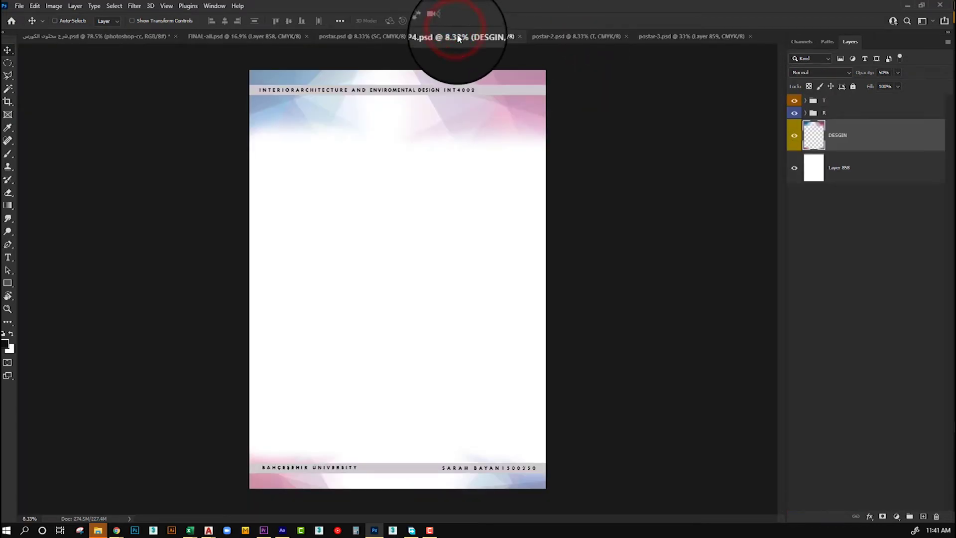
pyautogui.click(377, 40)
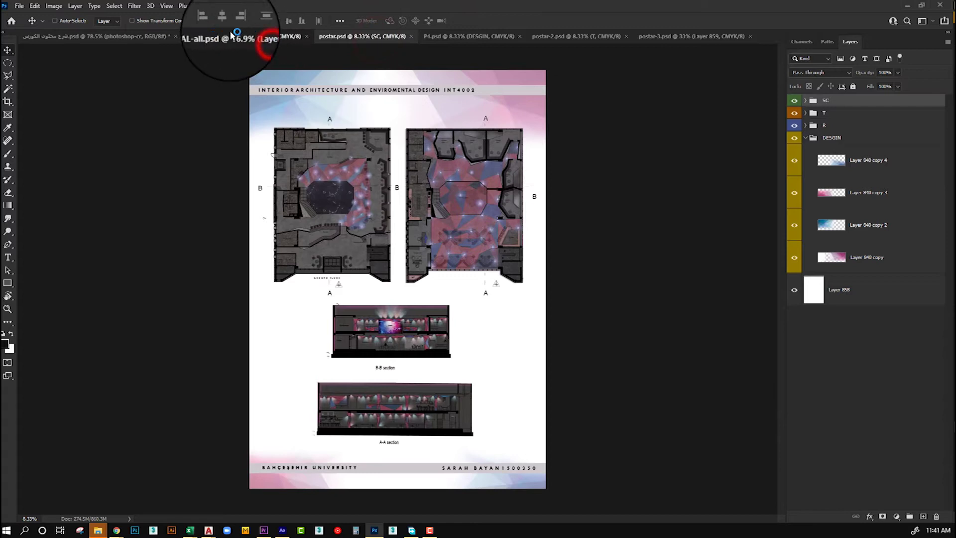
pyautogui.click(256, 38)
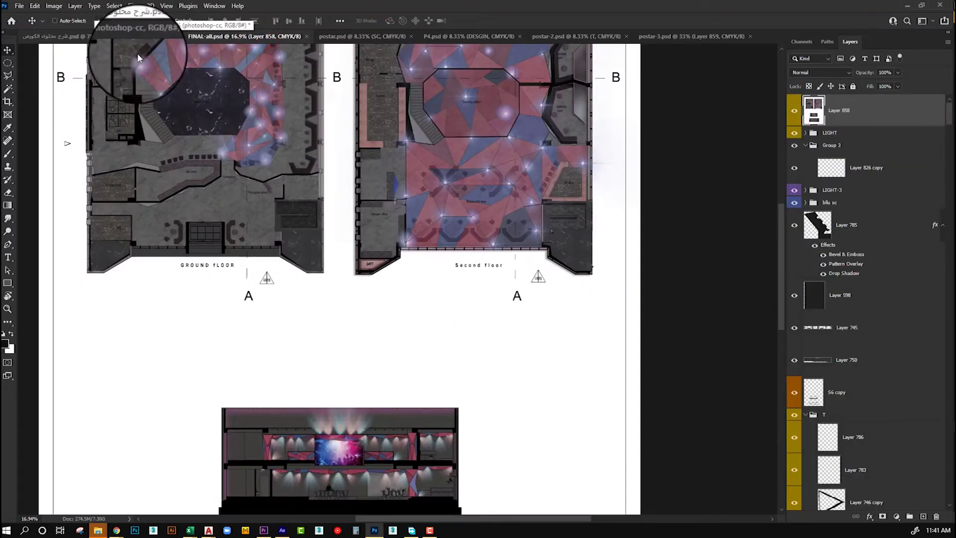
pyautogui.click(905, 6)
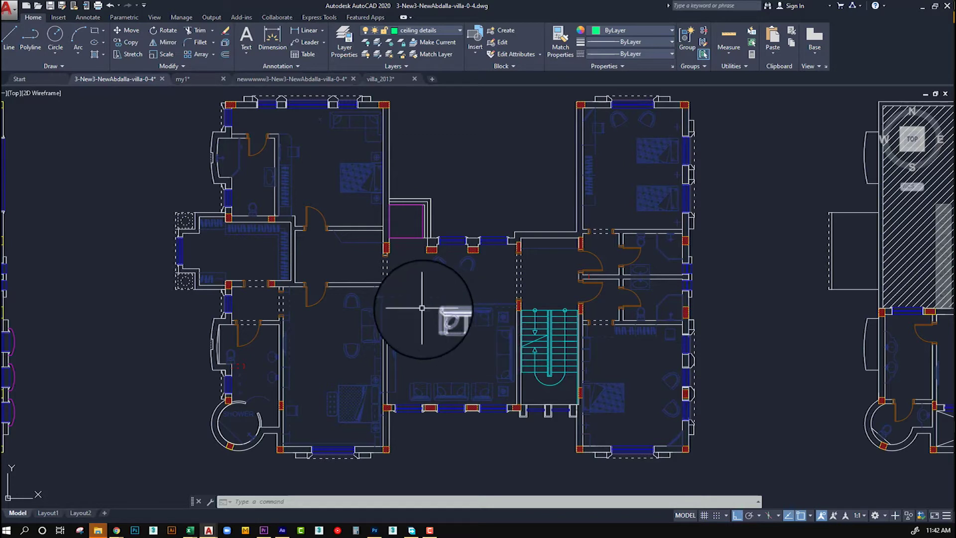
# Start a single-sheet plot with DWG To PDF.pc3 as the plotter
pyautogui.scroll(-2, 414, 311)
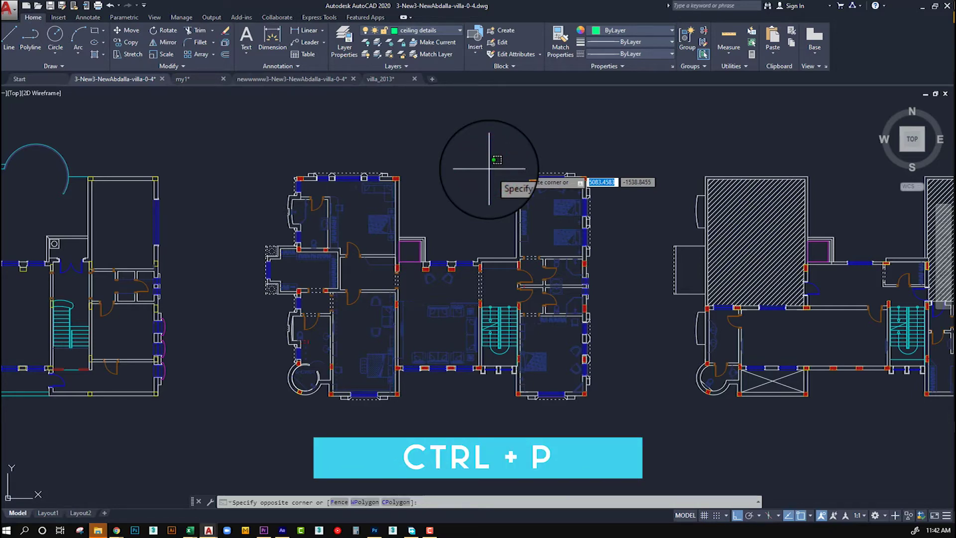
pyautogui.hotkey('ctrl', 'p')
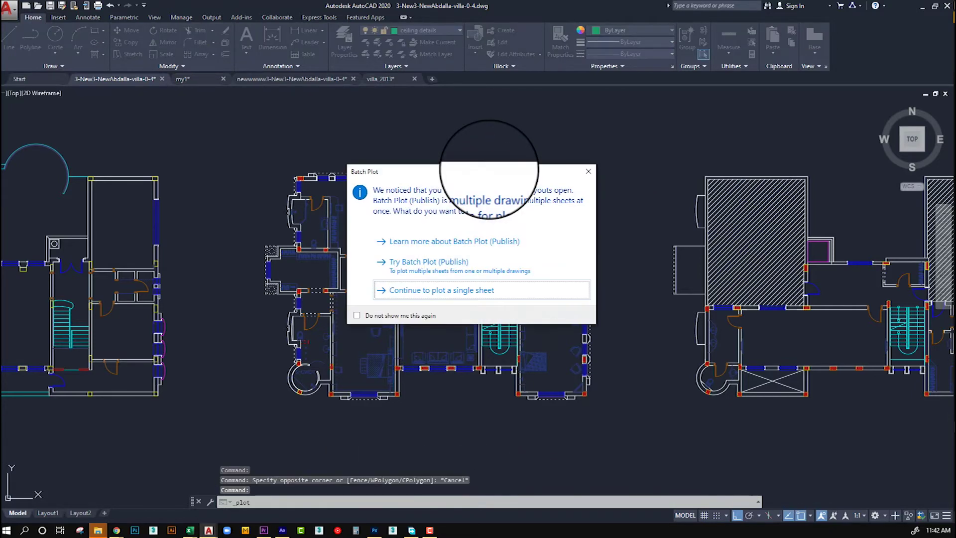
pyautogui.press('Return')
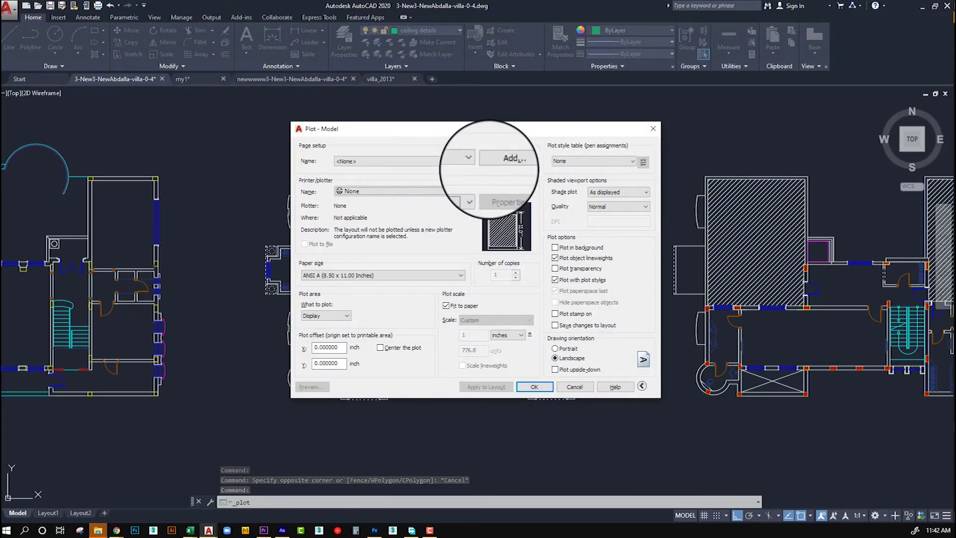
pyautogui.click(375, 191)
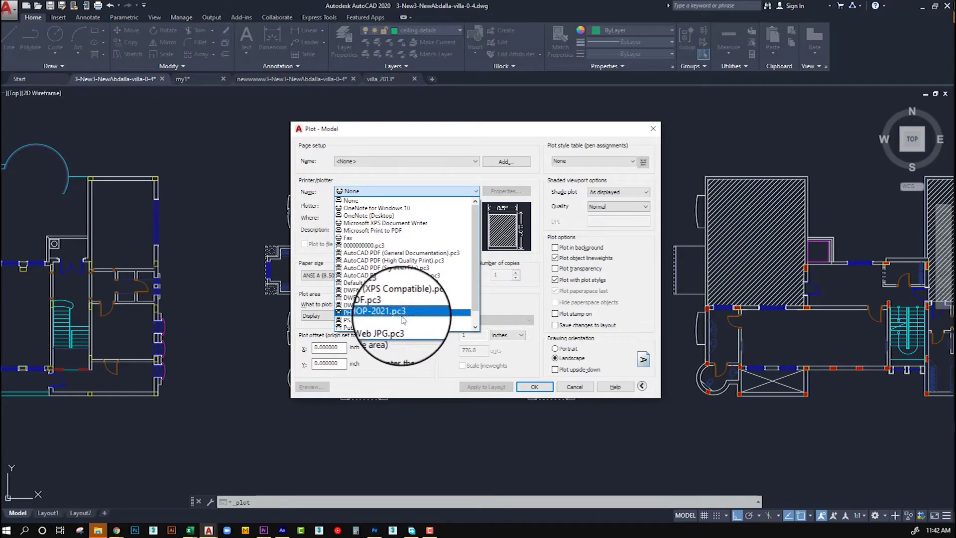
pyautogui.scroll(-1, 413, 317)
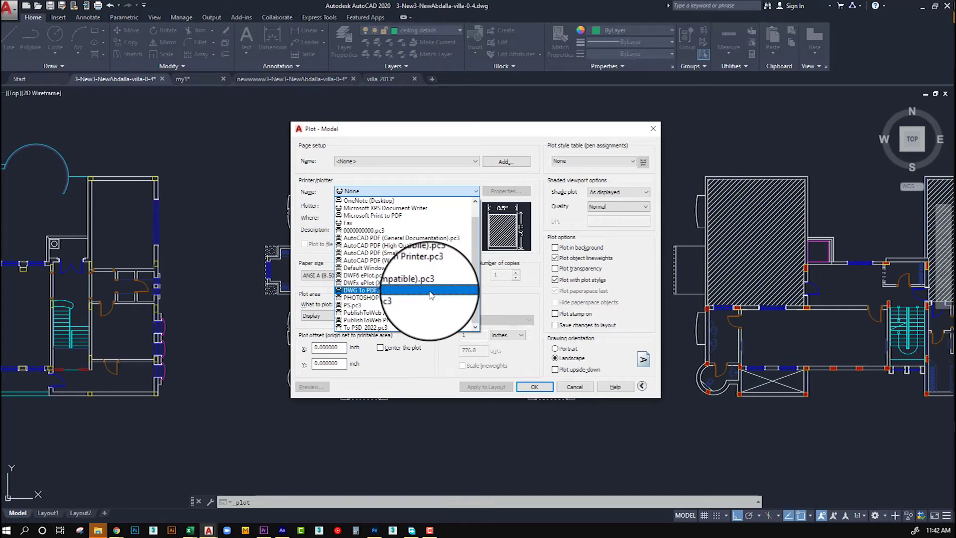
pyautogui.click(431, 294)
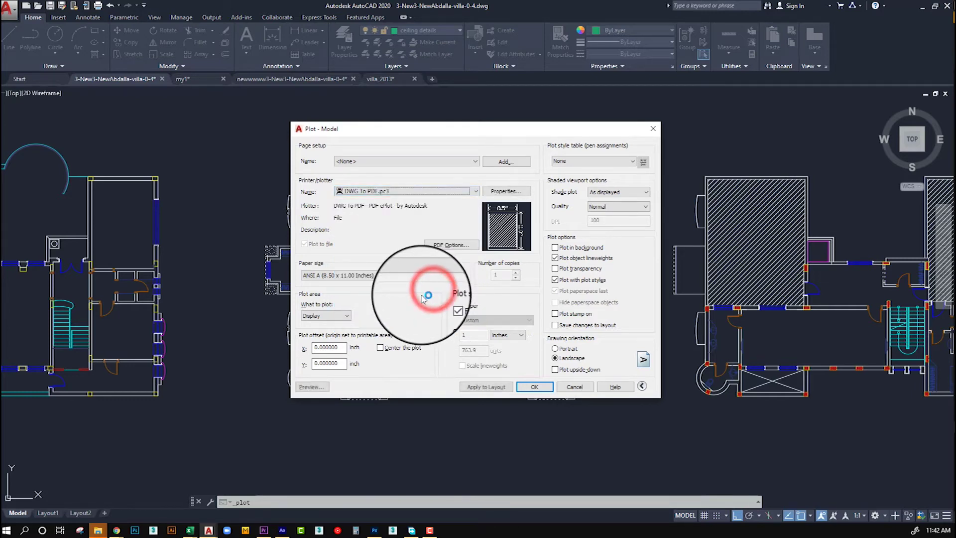
# Set the paper size to ISO A4 (297 x 210 MM) in landscape orientation
pyautogui.click(383, 275)
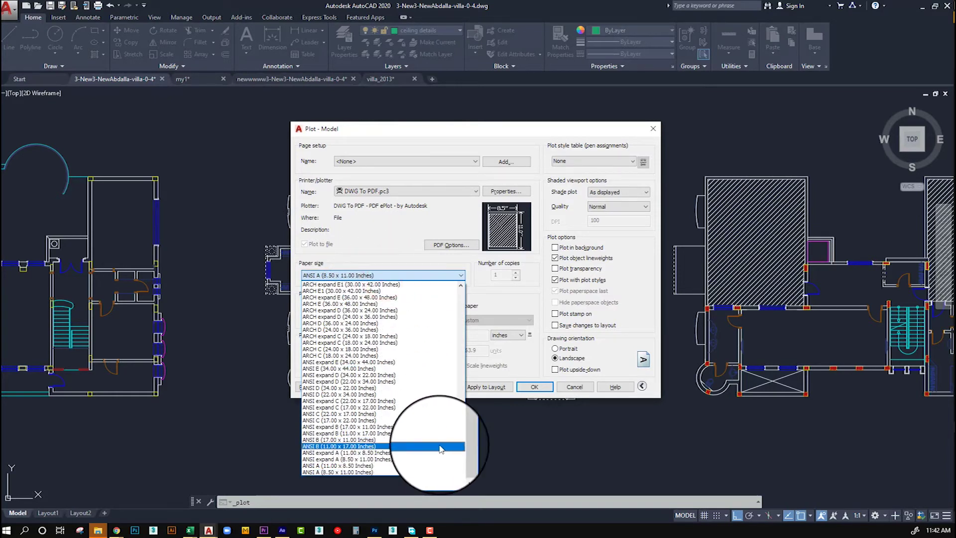
pyautogui.click(452, 440)
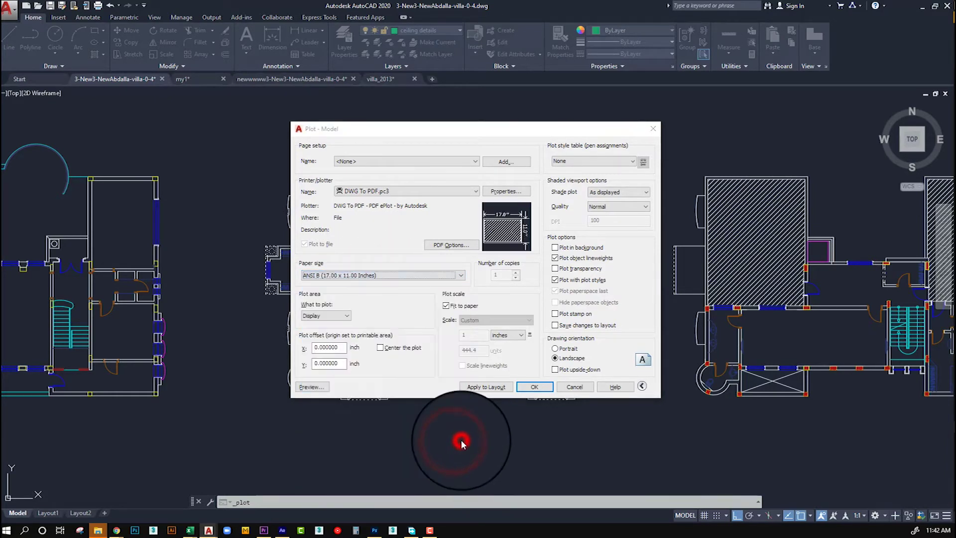
pyautogui.click(373, 275)
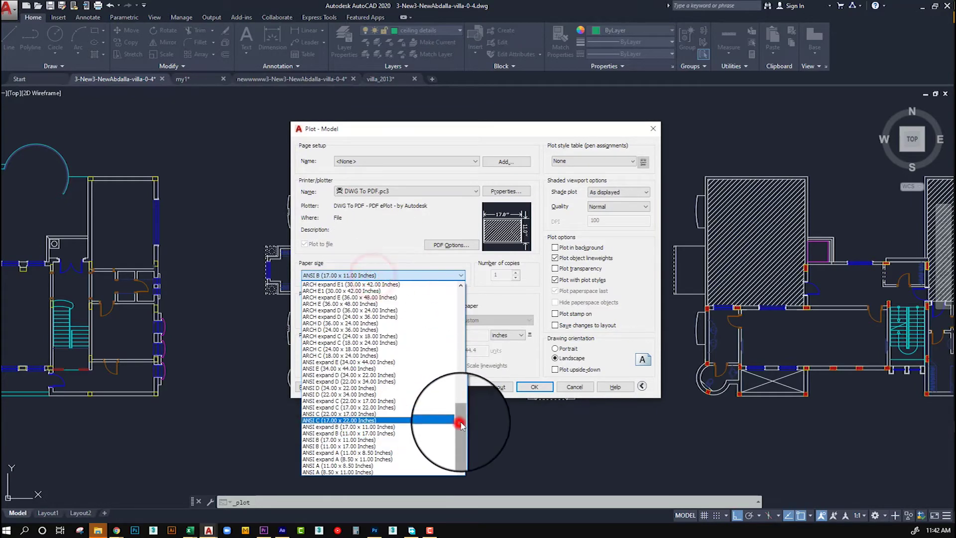
pyautogui.moveTo(459, 384); pyautogui.dragTo(459, 422)
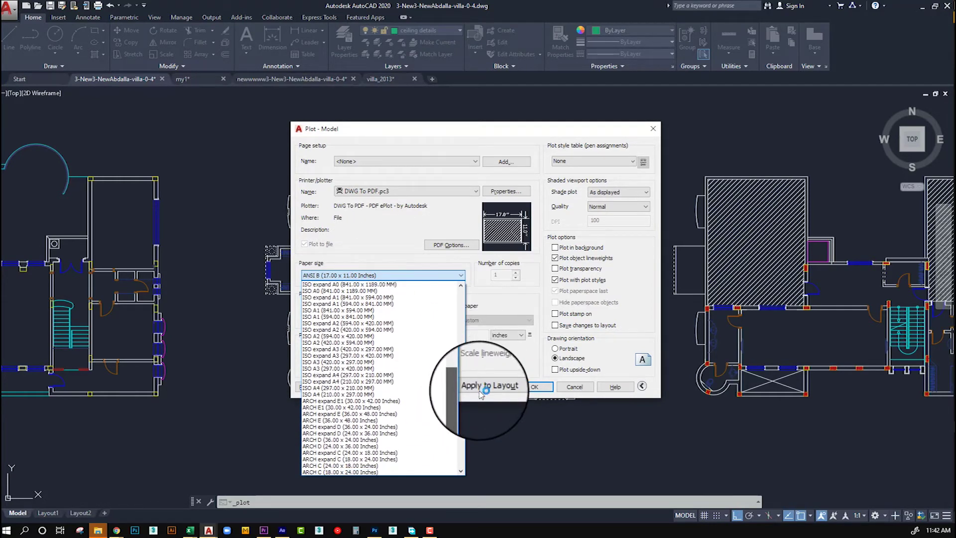
pyautogui.scroll(-6, 352, 397)
pyautogui.click(351, 389)
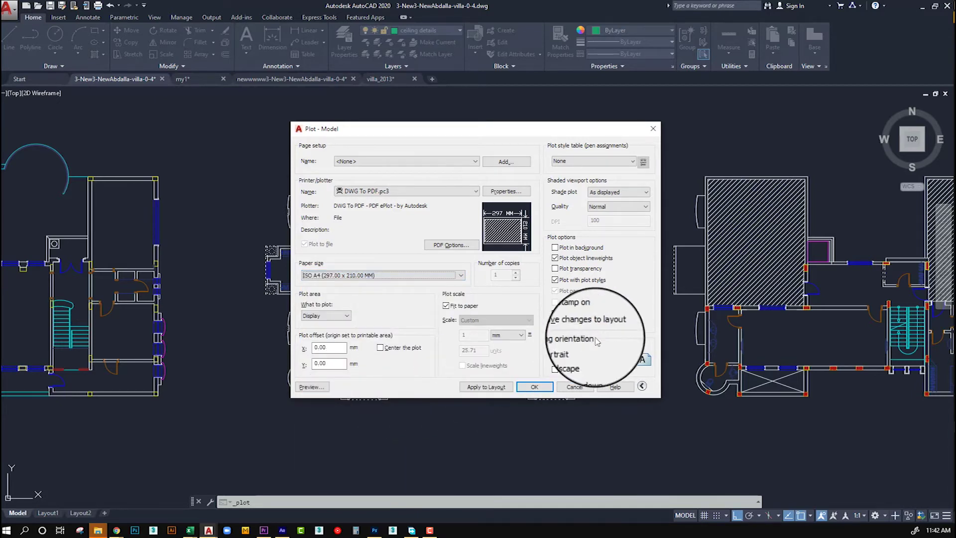
pyautogui.click(571, 359)
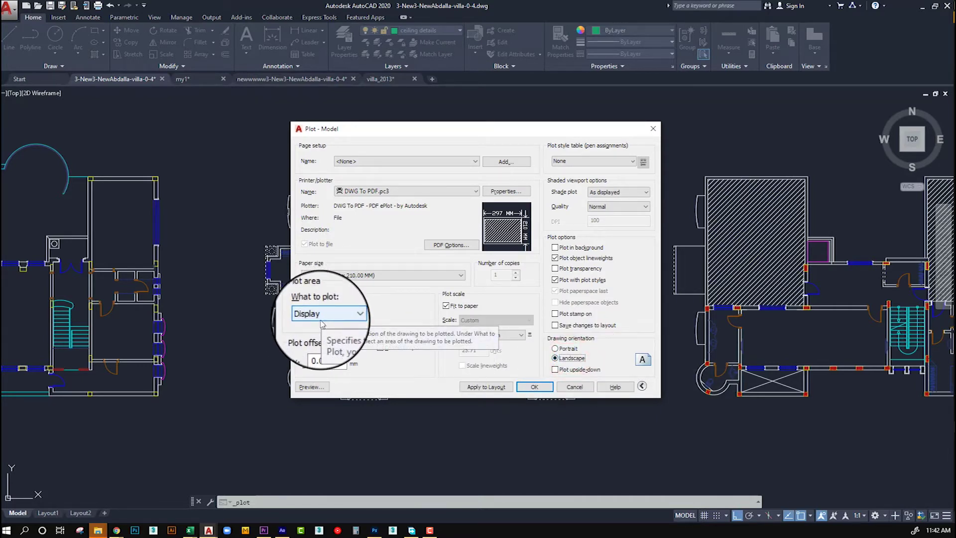
# Set the plot area to a window framing the middle floor plan
pyautogui.click(321, 323)
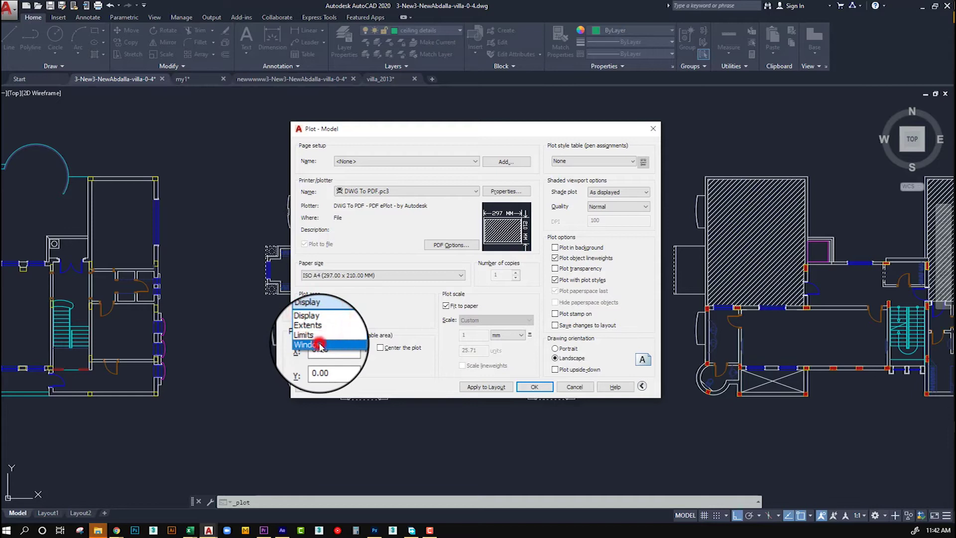
pyautogui.click(318, 343)
pyautogui.click(238, 135)
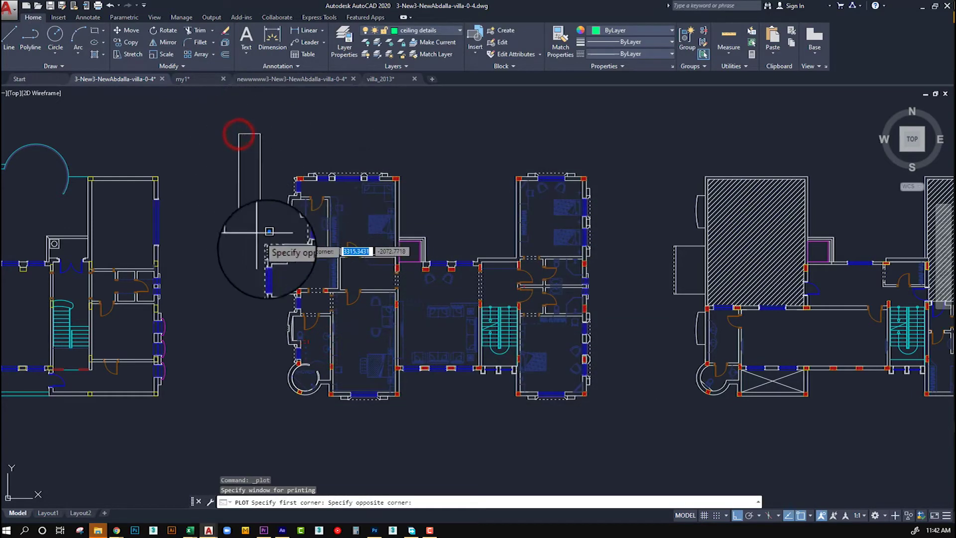
pyautogui.click(627, 440)
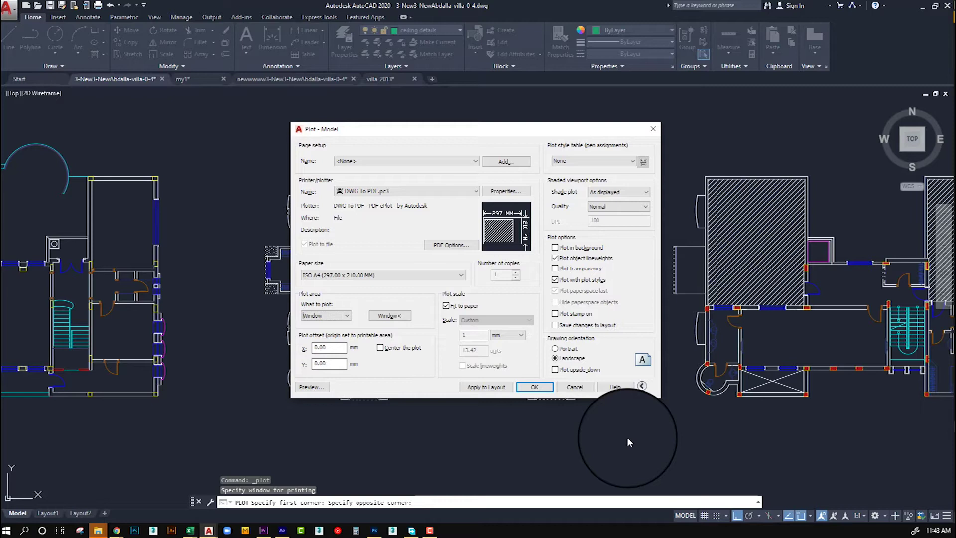
pyautogui.moveTo(97, 530)
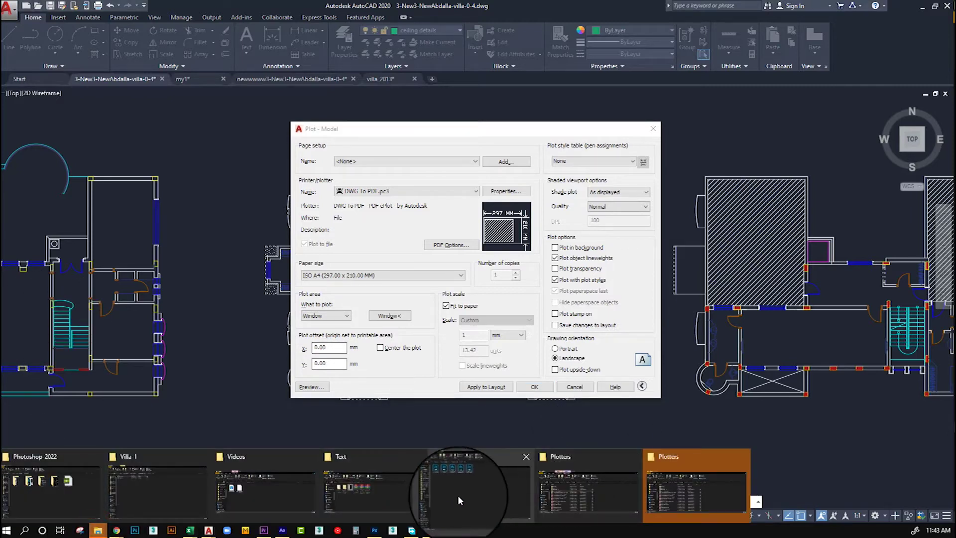
# Confirm the plot settings and save the plot as the PDF file 01
pyautogui.click(456, 495)
pyautogui.moveTo(448, 4); pyautogui.dragTo(591, 135)
pyautogui.click(601, 217)
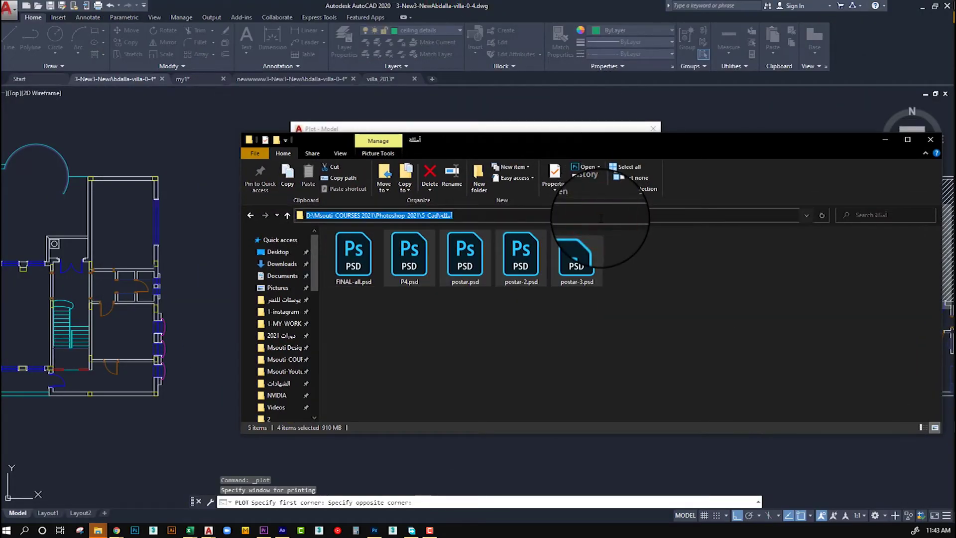
pyautogui.moveTo(340, 152); pyautogui.dragTo(345, 273)
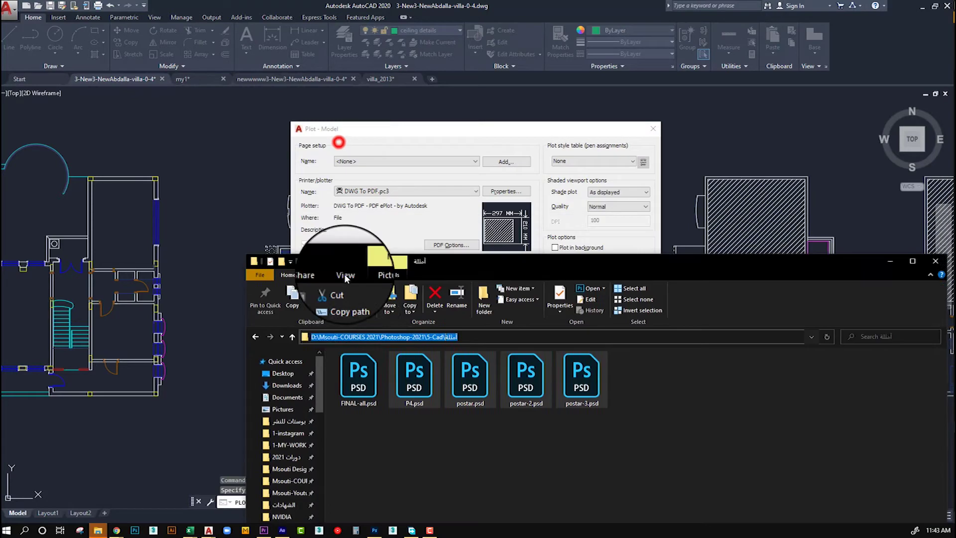
pyautogui.click(390, 139)
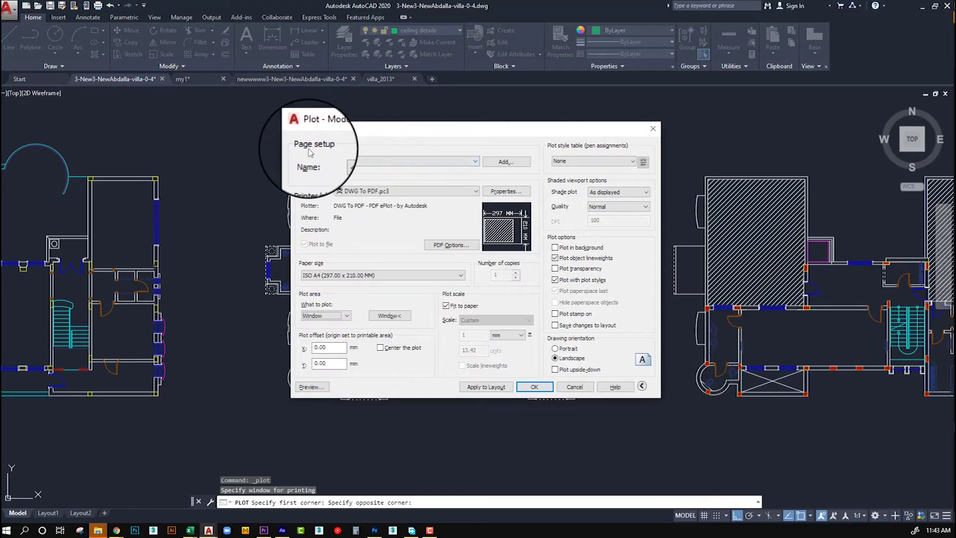
pyautogui.click(535, 387)
pyautogui.write('01')
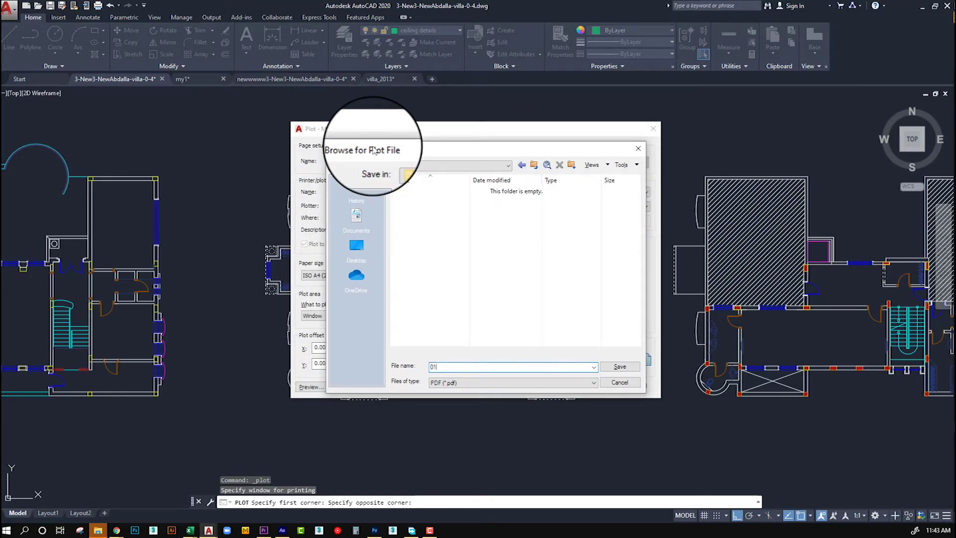
pyautogui.press('Return')
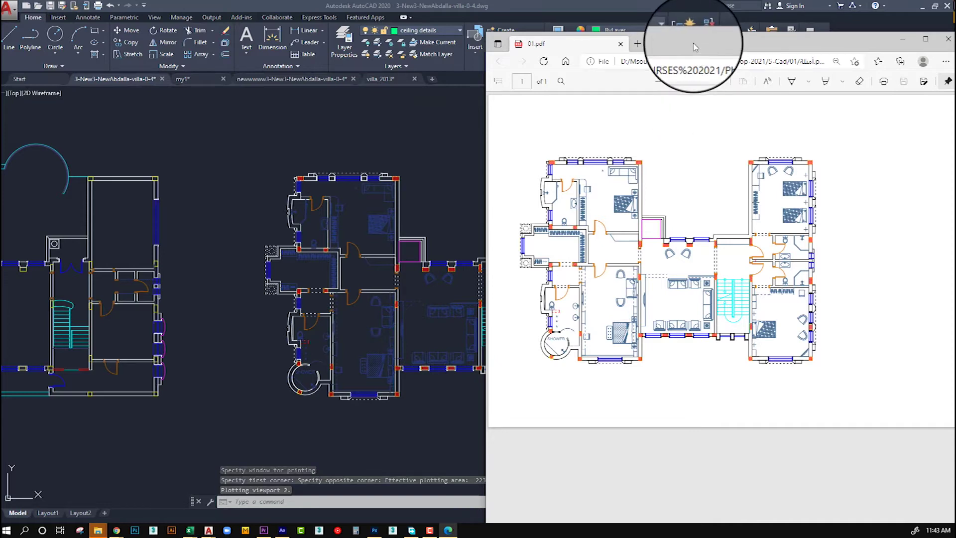
# Maximize the 01.pdf view in Edge, then close the viewer
pyautogui.doubleClick(691, 43)
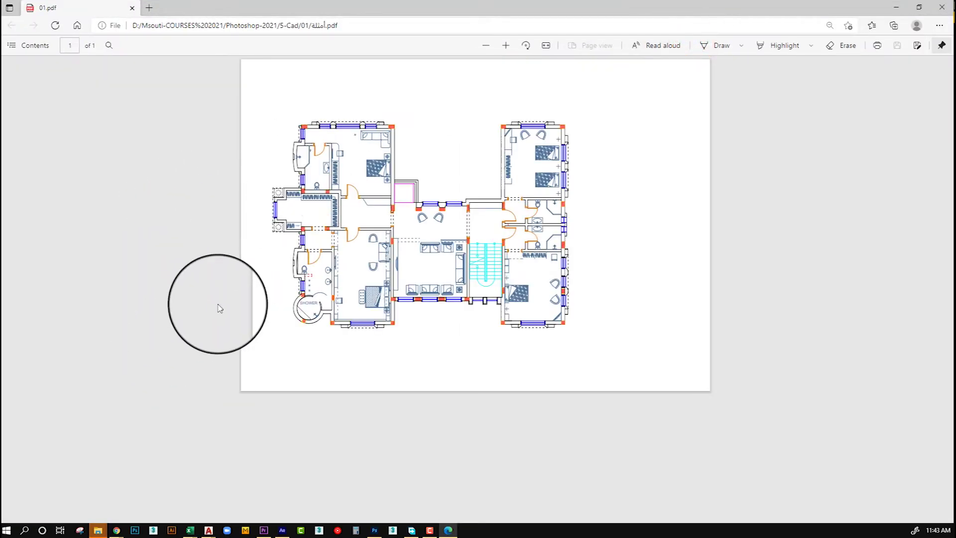
pyautogui.hotkey('alt', 'F4')
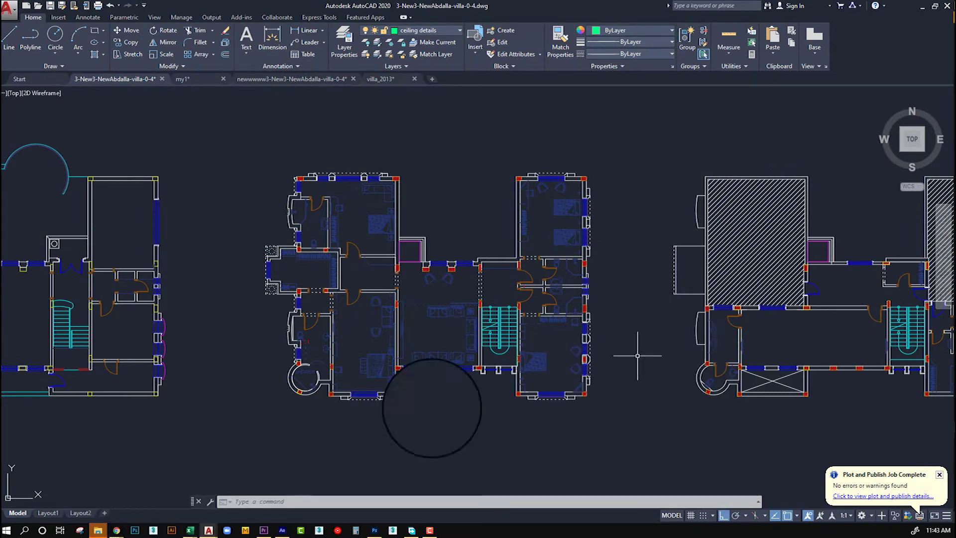
# Drag 01.pdf from its folder into Photoshop to import it
pyautogui.click(374, 530)
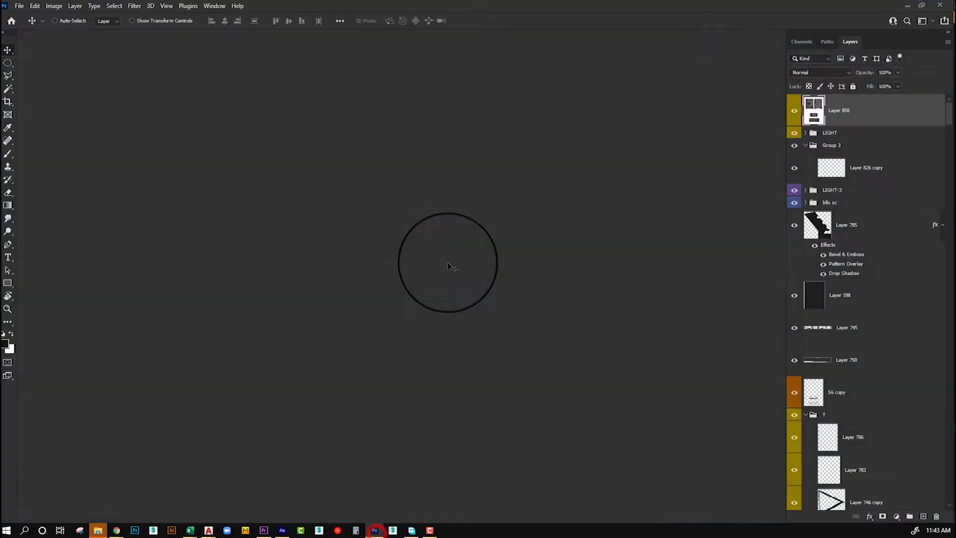
pyautogui.click(750, 37)
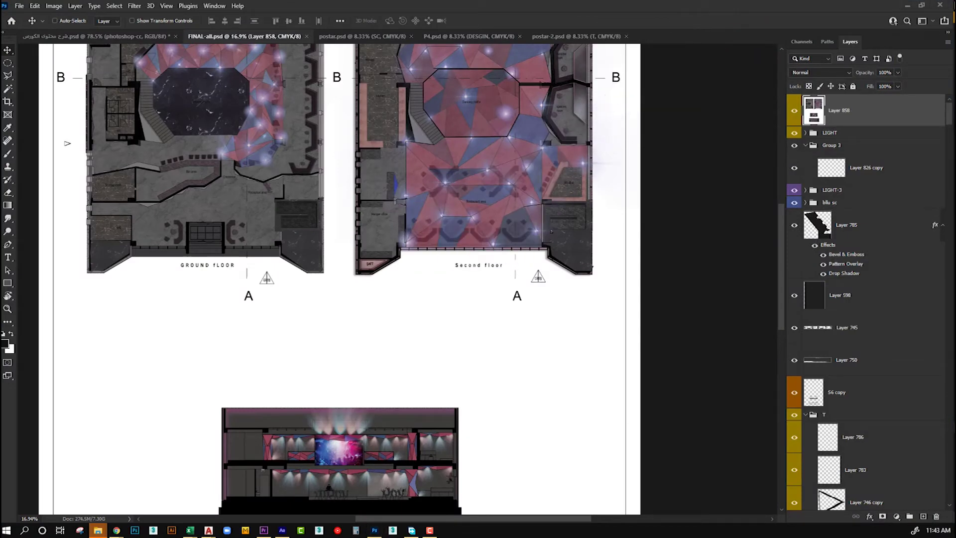
pyautogui.click(97, 529)
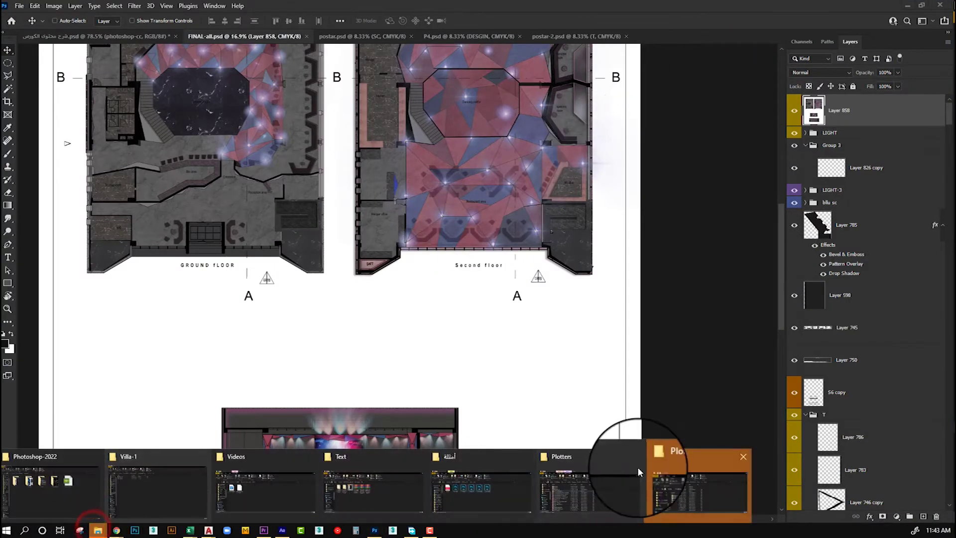
pyautogui.moveTo(482, 486)
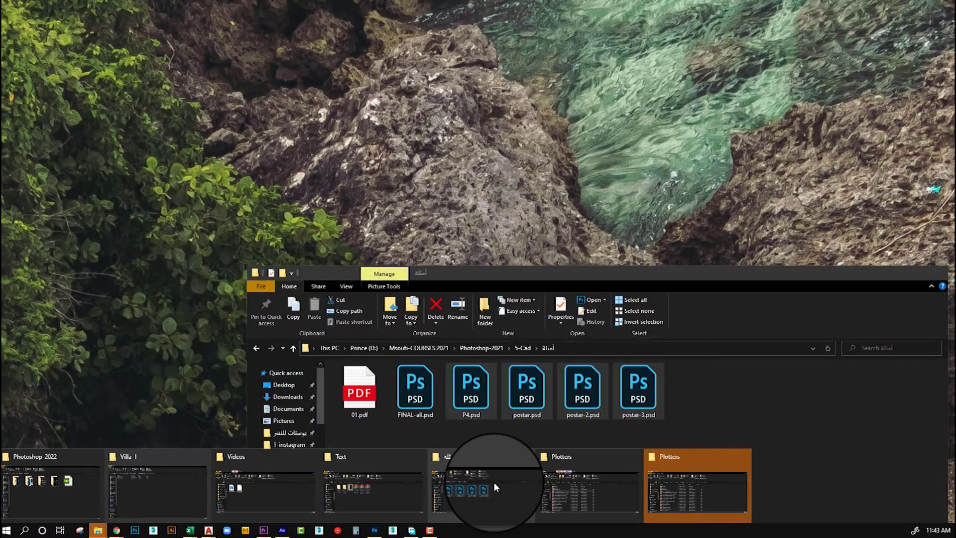
pyautogui.click(494, 482)
pyautogui.click(360, 391)
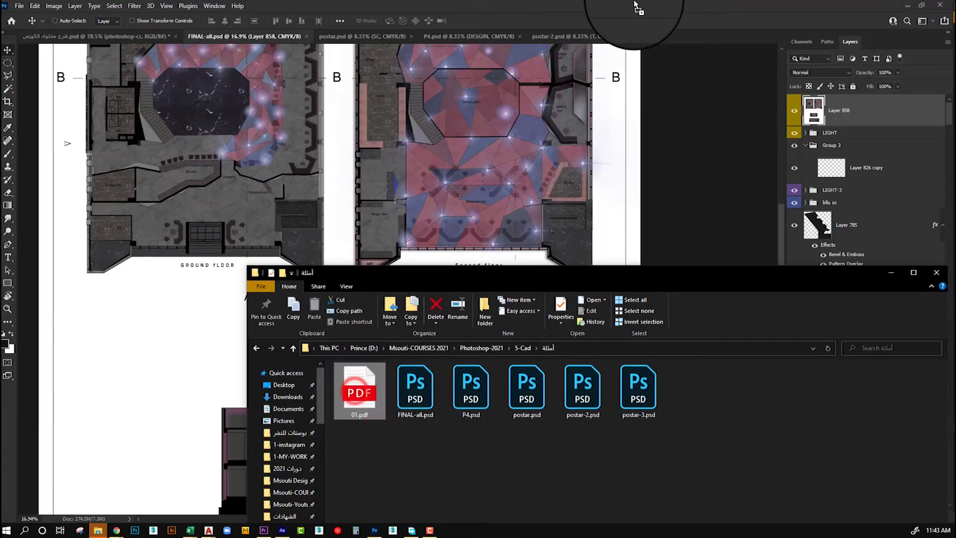
pyautogui.moveTo(634, 2); pyautogui.dragTo(634, 2)
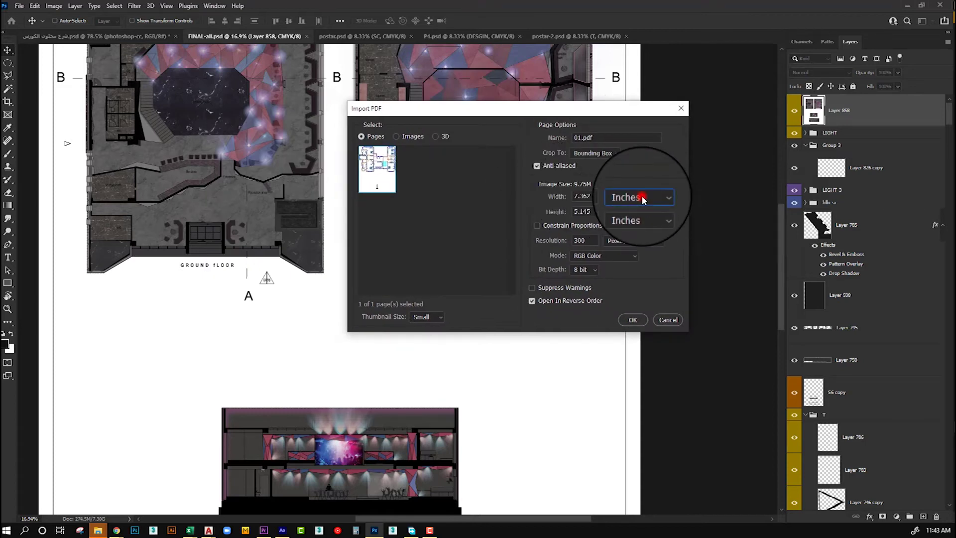
# Show the Import PDF size in centimetres and select the 13.06 height value
pyautogui.click(642, 199)
pyautogui.click(641, 228)
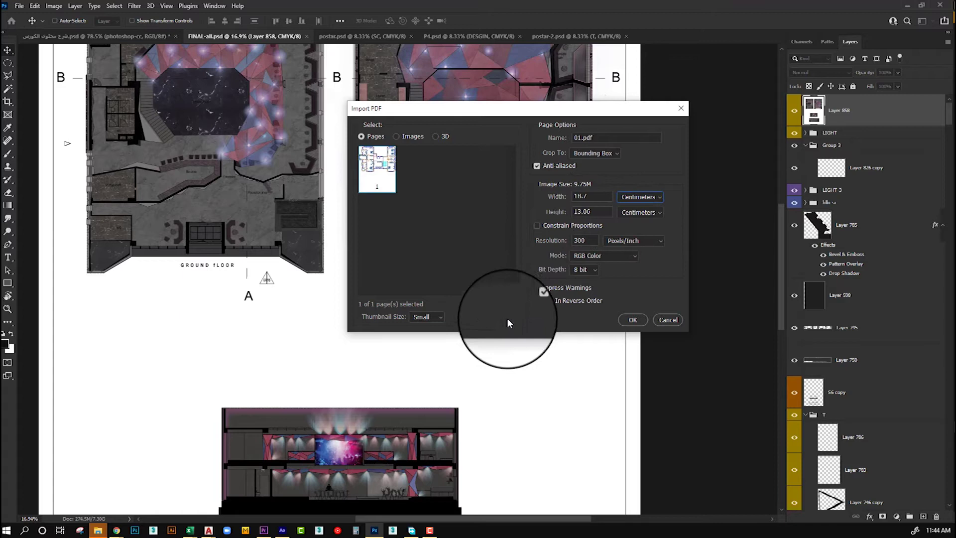
pyautogui.click(592, 212)
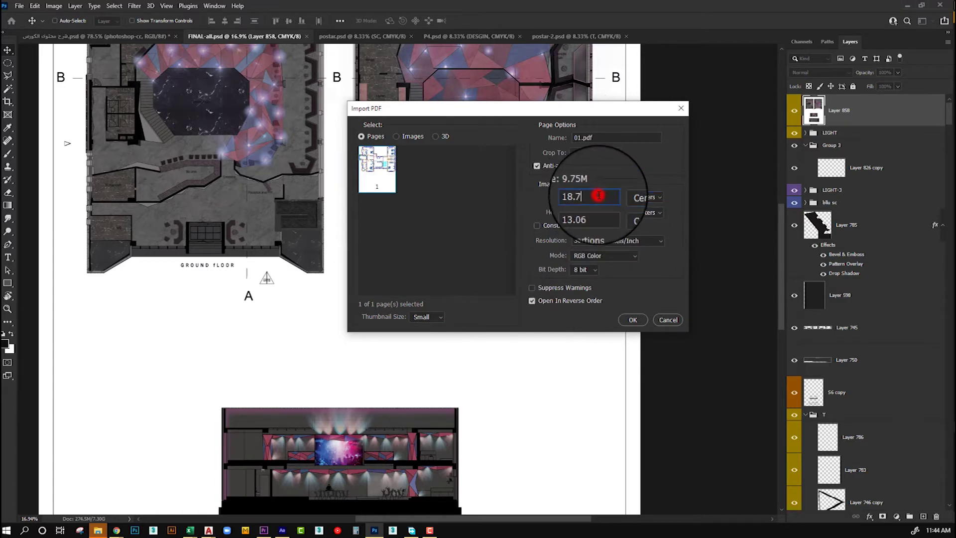
pyautogui.doubleClick(591, 212)
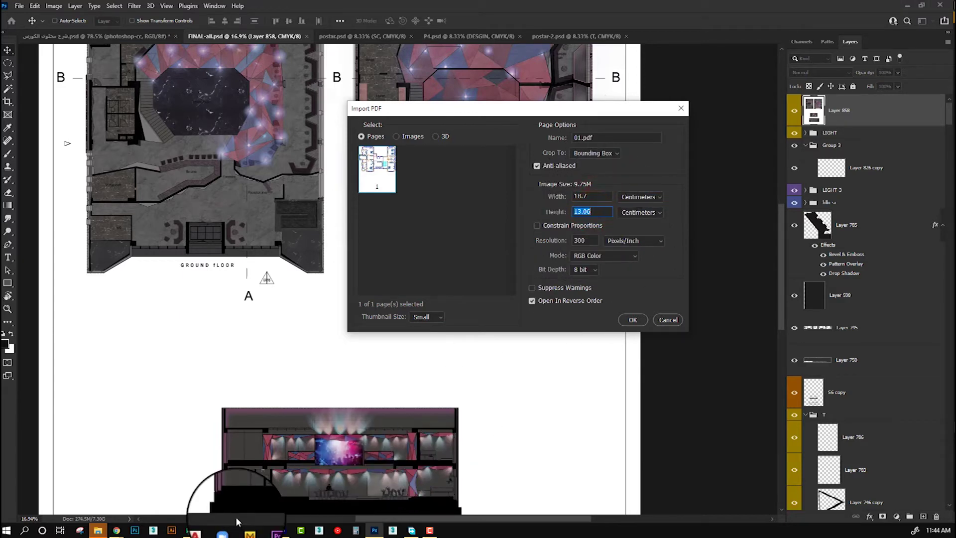
pyautogui.moveTo(208, 531)
pyautogui.click(252, 491)
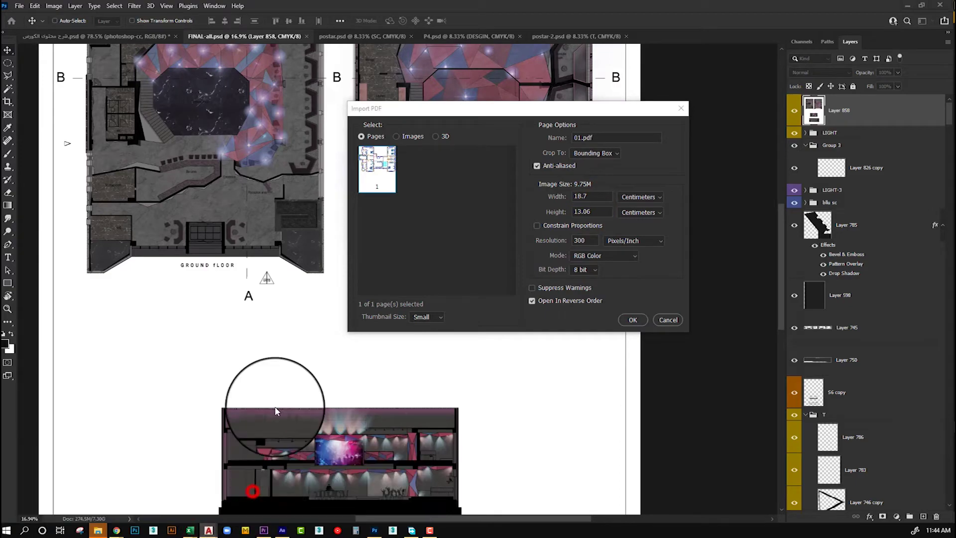
# Try ISO A2 paper in a single-sheet plot, cancel, and return to Photoshop
pyautogui.hotkey('ctrl', 'p')
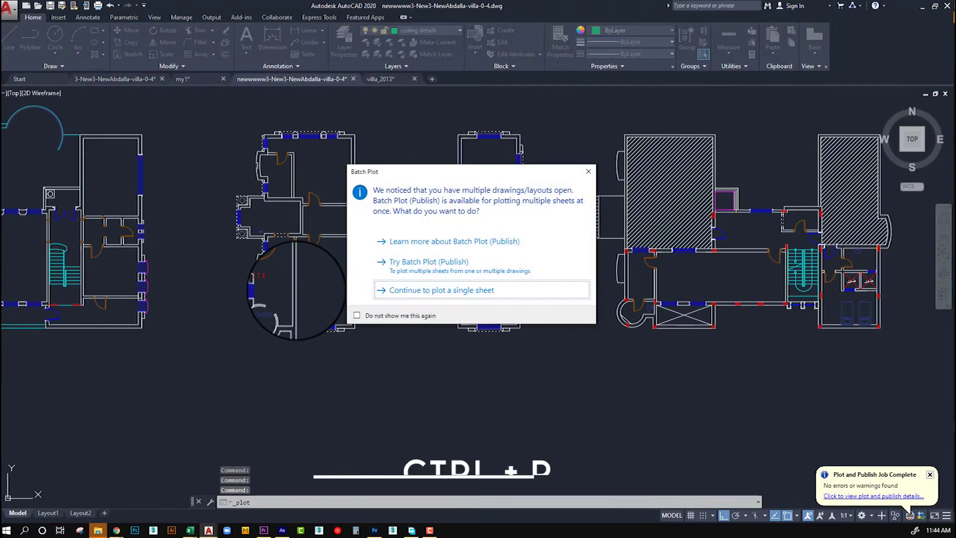
pyautogui.click(405, 289)
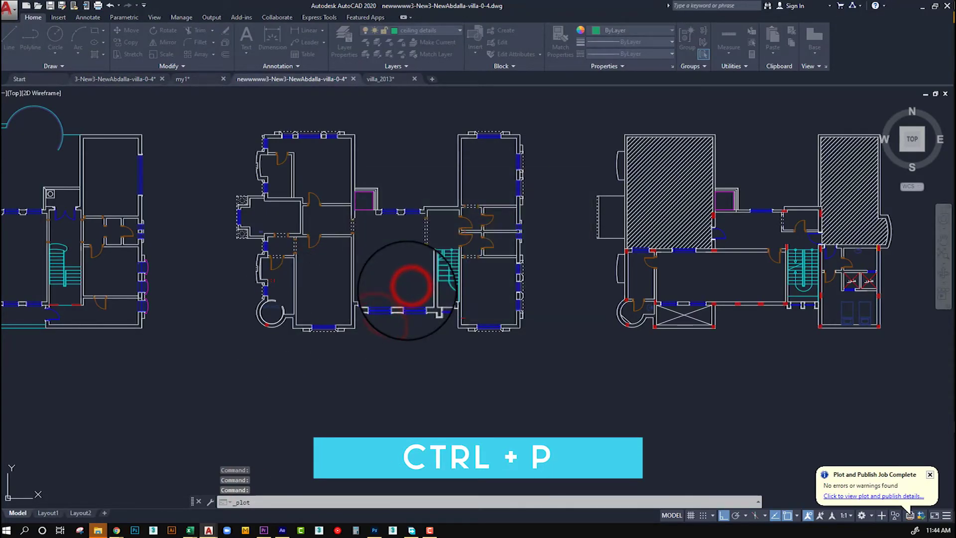
pyautogui.click(324, 274)
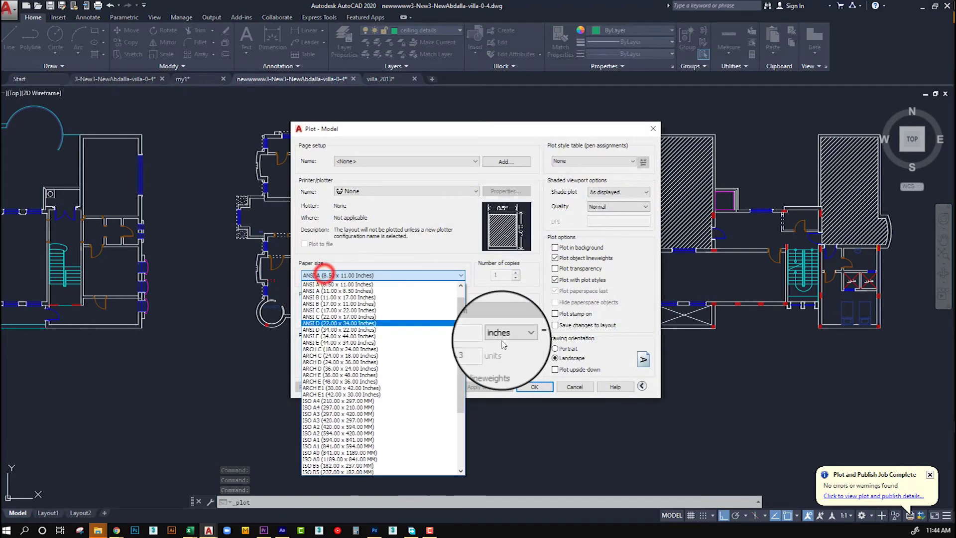
pyautogui.click(375, 428)
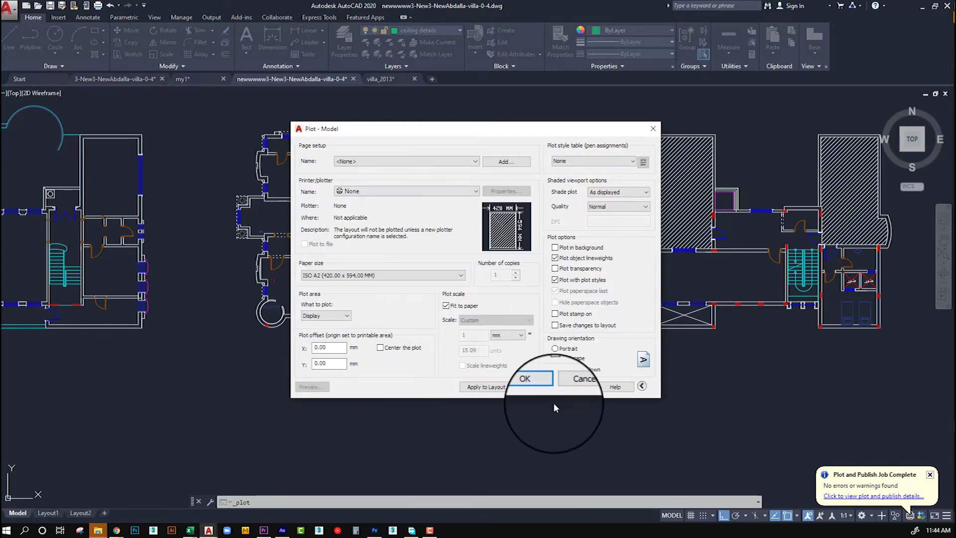
pyautogui.click(574, 386)
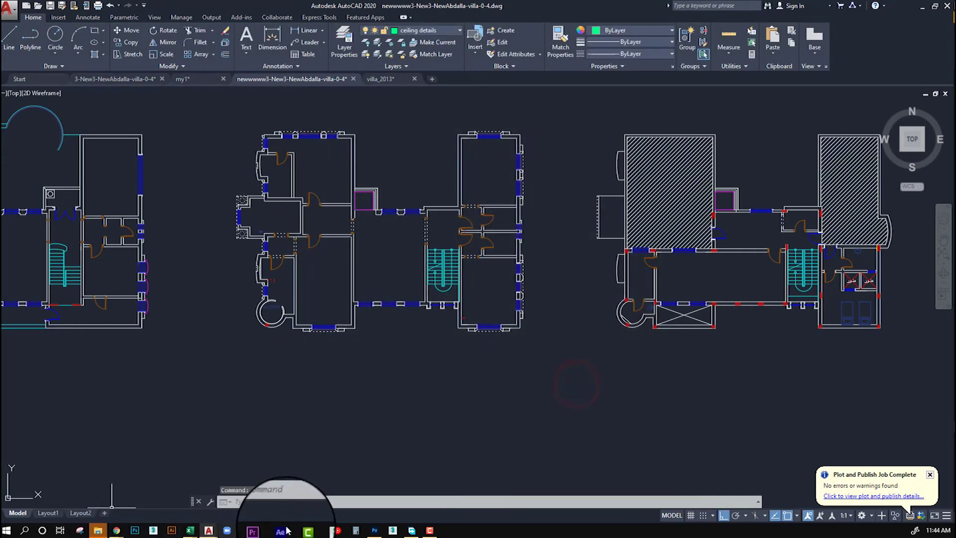
pyautogui.click(375, 530)
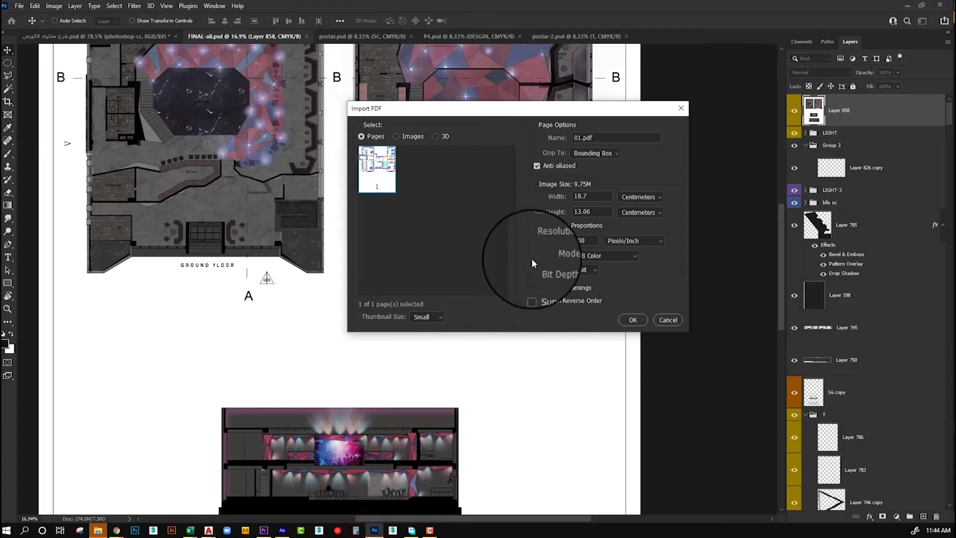
# Import 01.pdf, then create a new A4 print document measured in centimetres, 21 × 29.7 cm
pyautogui.click(630, 321)
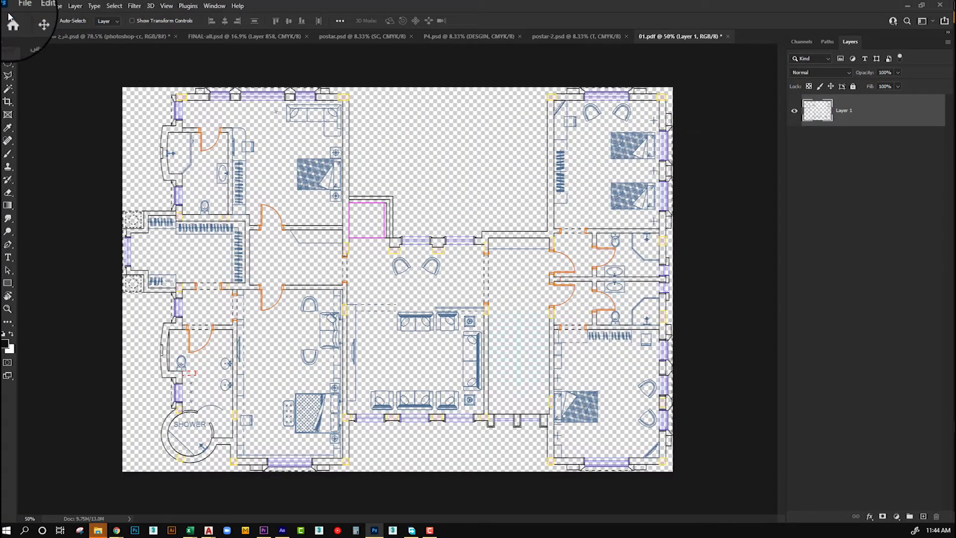
pyautogui.click(16, 6)
pyautogui.click(19, 17)
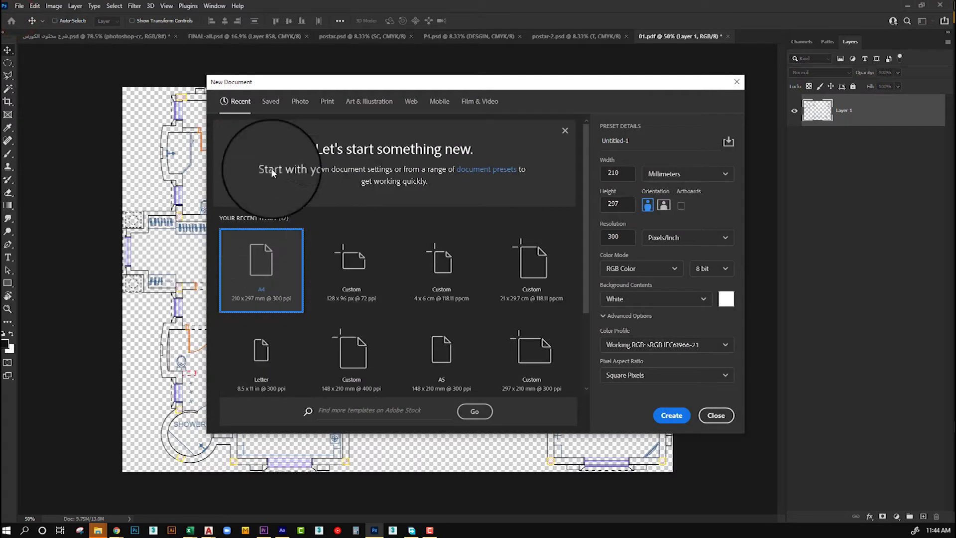
pyautogui.click(332, 101)
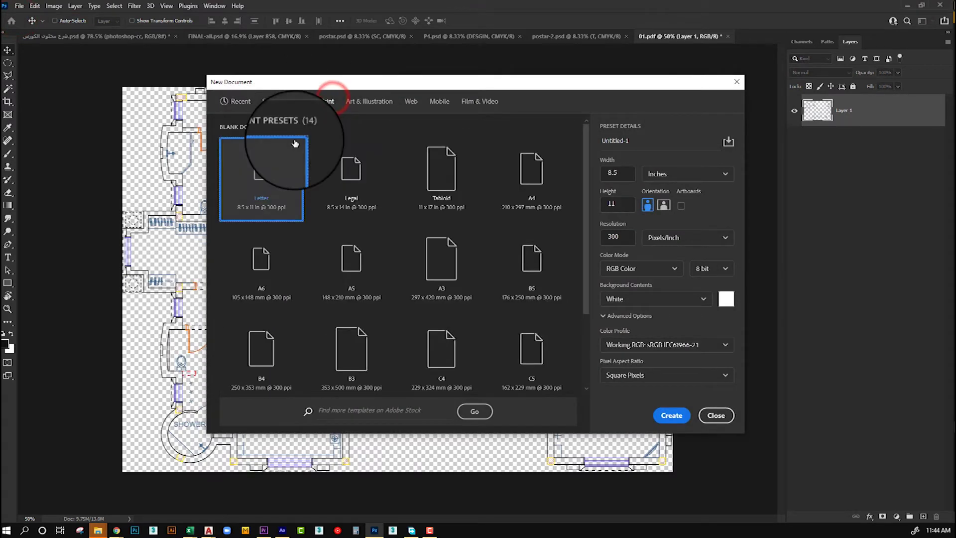
pyautogui.click(517, 188)
pyautogui.click(675, 173)
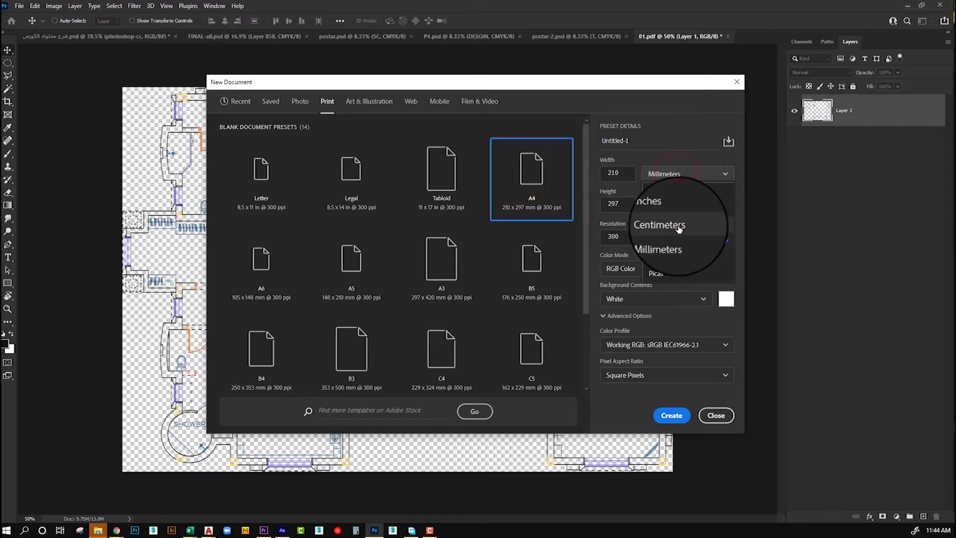
pyautogui.click(679, 226)
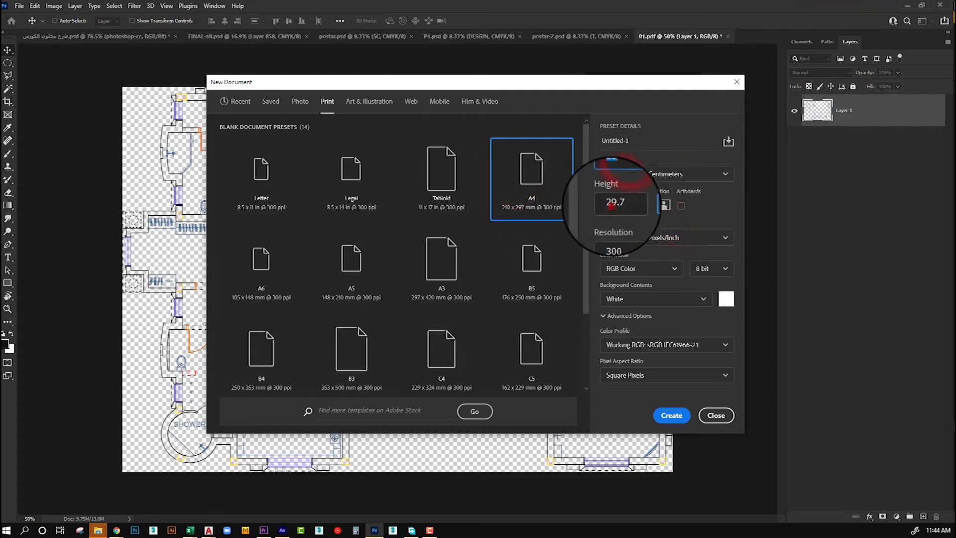
pyautogui.click(670, 415)
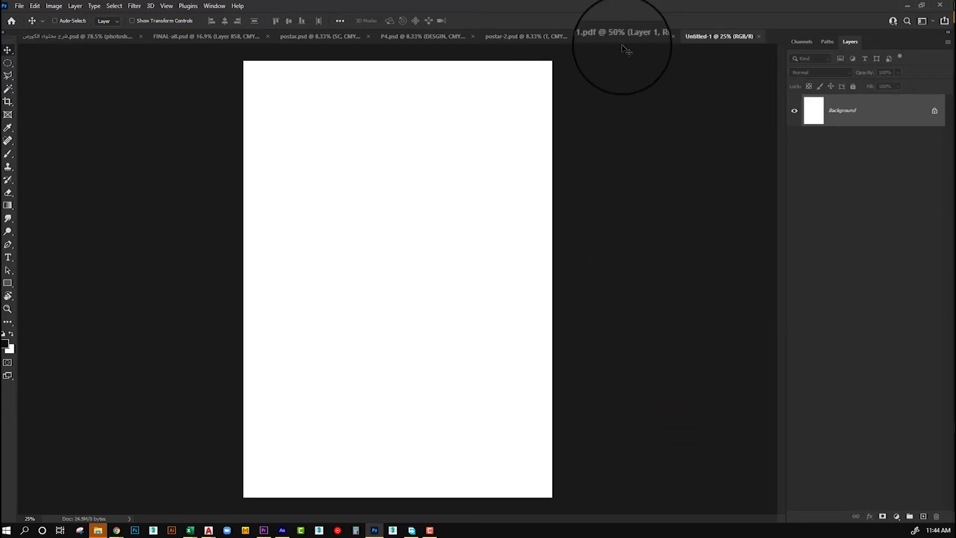
# Try dragging the floor plan across and test elliptical and rectangular selections around it
pyautogui.click(617, 40)
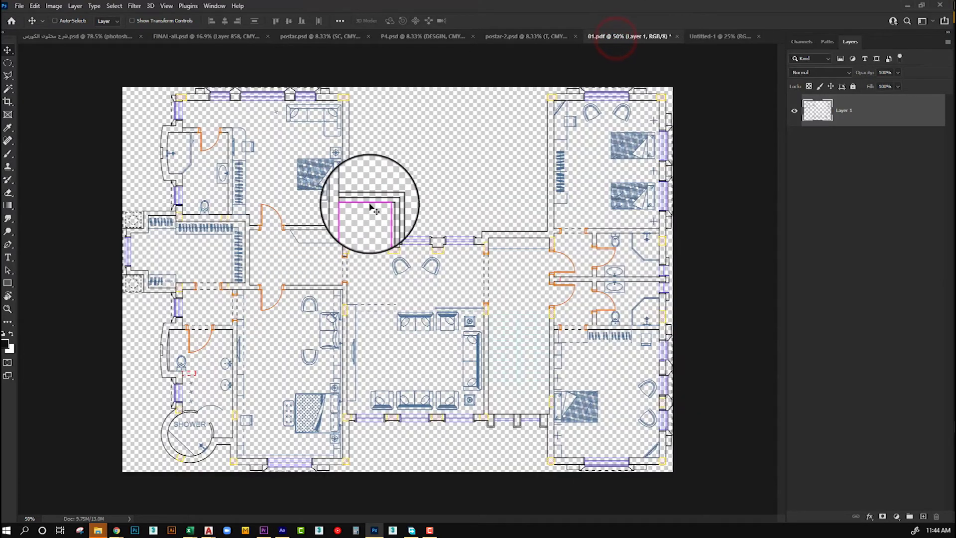
pyautogui.moveTo(575, 185)
pyautogui.mouseDown()
pyautogui.moveTo(721, 37)
pyautogui.moveTo(479, 237)
pyautogui.mouseUp()
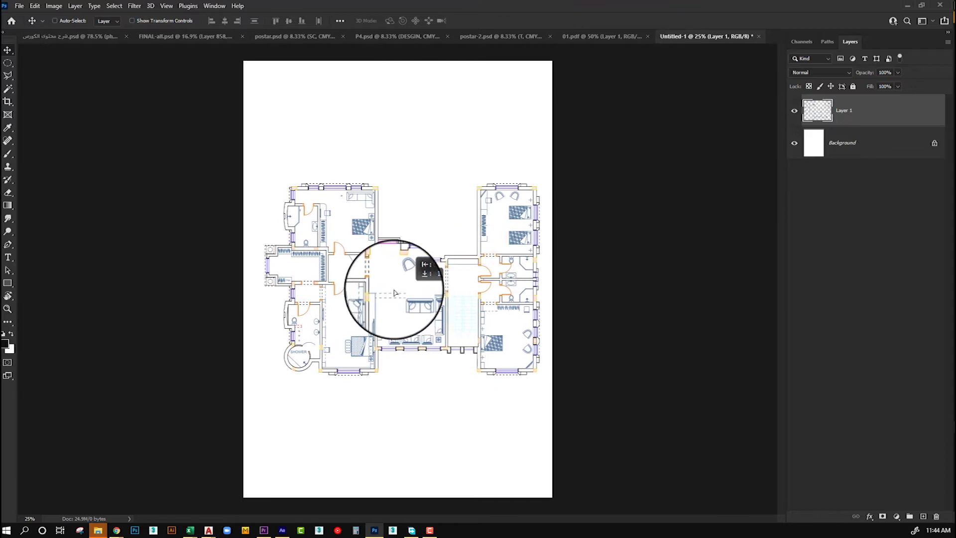
pyautogui.rightClick(7, 62)
pyautogui.click(45, 77)
pyautogui.moveTo(217, 159); pyautogui.dragTo(528, 408)
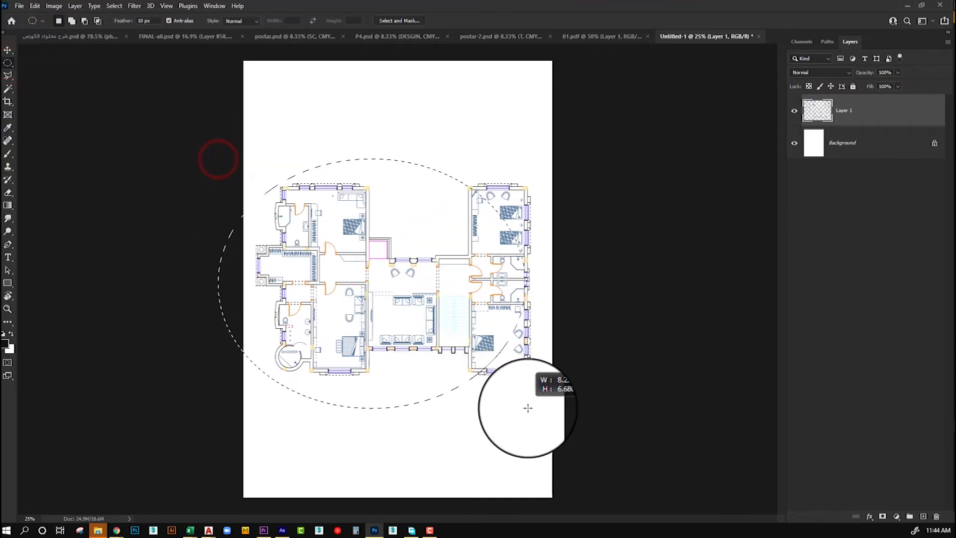
pyautogui.hotkey('shift', 'm')
pyautogui.moveTo(216, 145); pyautogui.dragTo(572, 405)
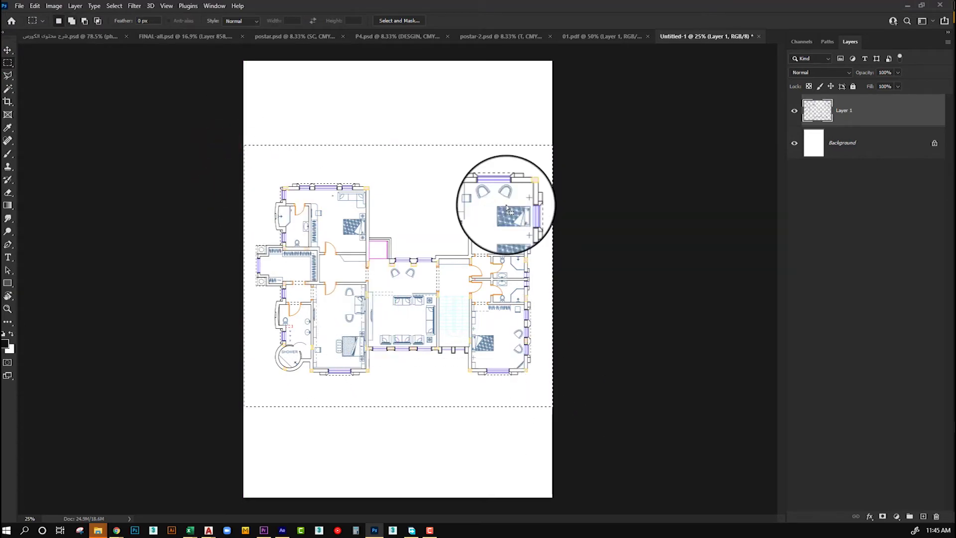
# Drag the floor plan from 01.pdf onto the Untitled-1 page as a new layer
pyautogui.click(592, 37)
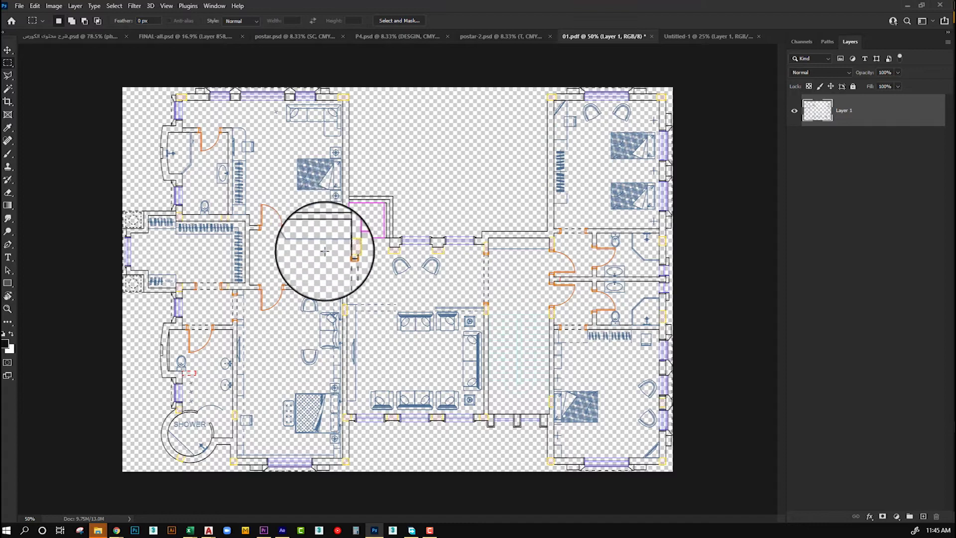
pyautogui.click(10, 51)
pyautogui.moveTo(620, 97); pyautogui.dragTo(691, 38)
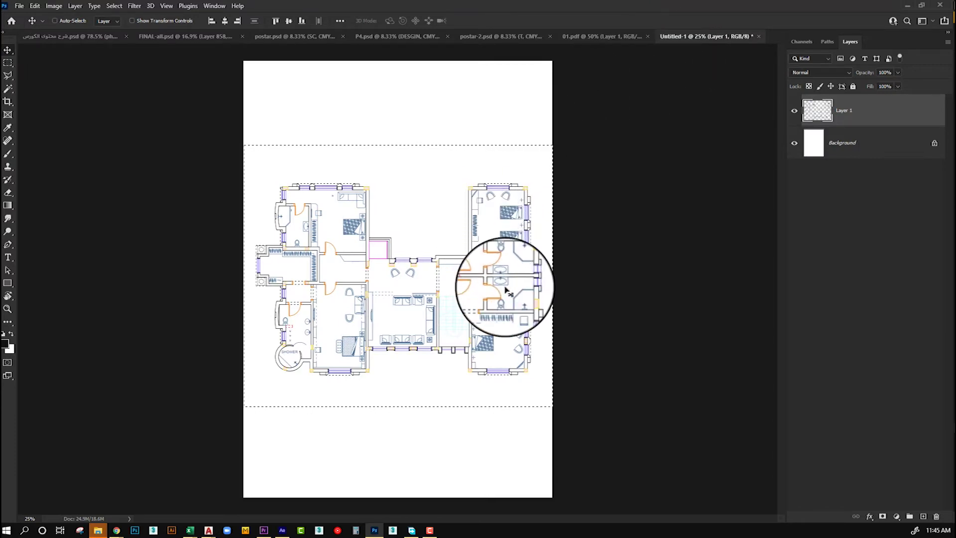
pyautogui.moveTo(505, 291); pyautogui.dragTo(491, 309)
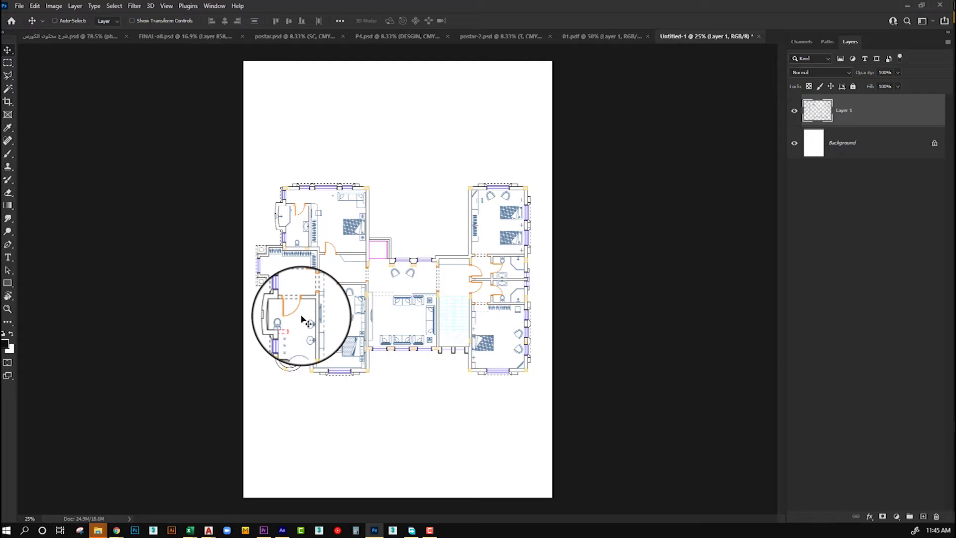
# Return to the 01.pdf document and fill the new Layer 2 with solid white
pyautogui.click(584, 43)
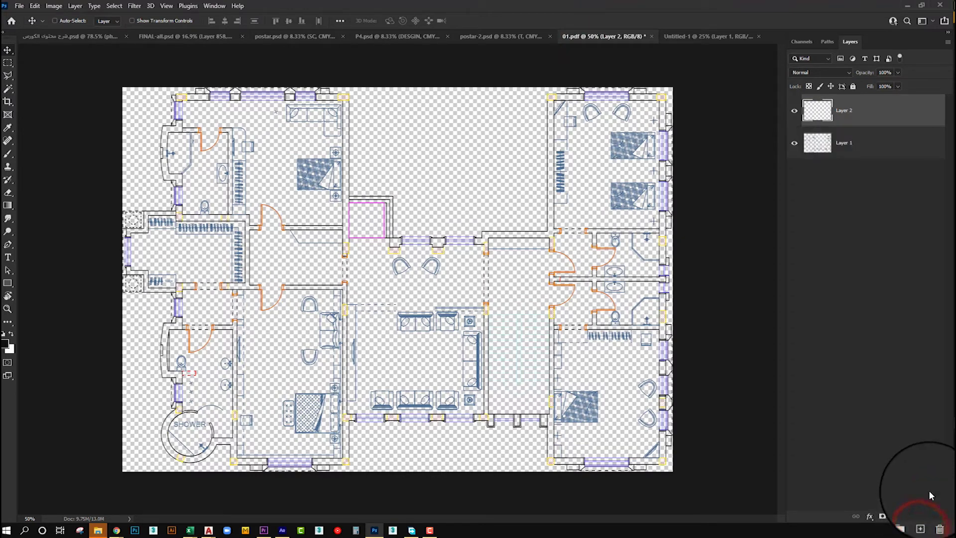
pyautogui.hotkey('ctrl', 'BackSpace')
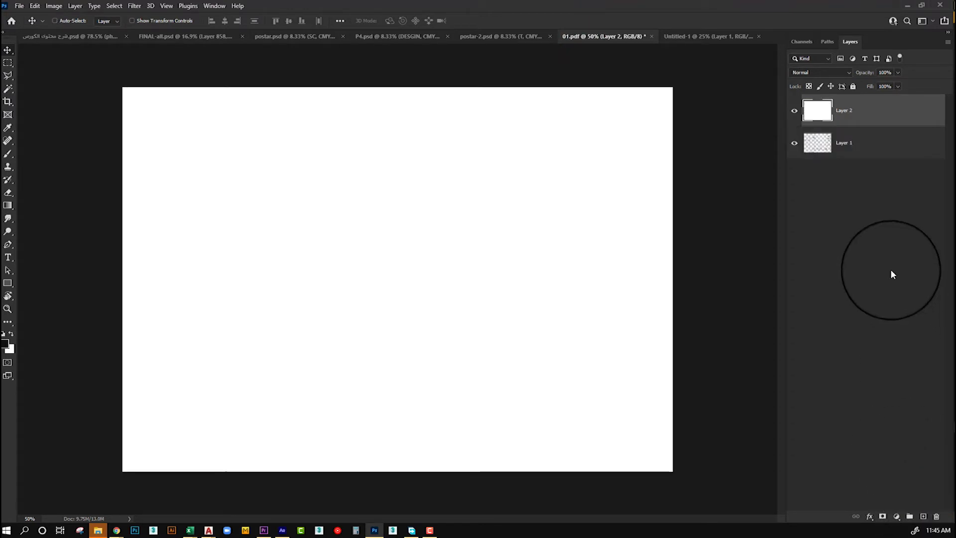
pyautogui.click(817, 111)
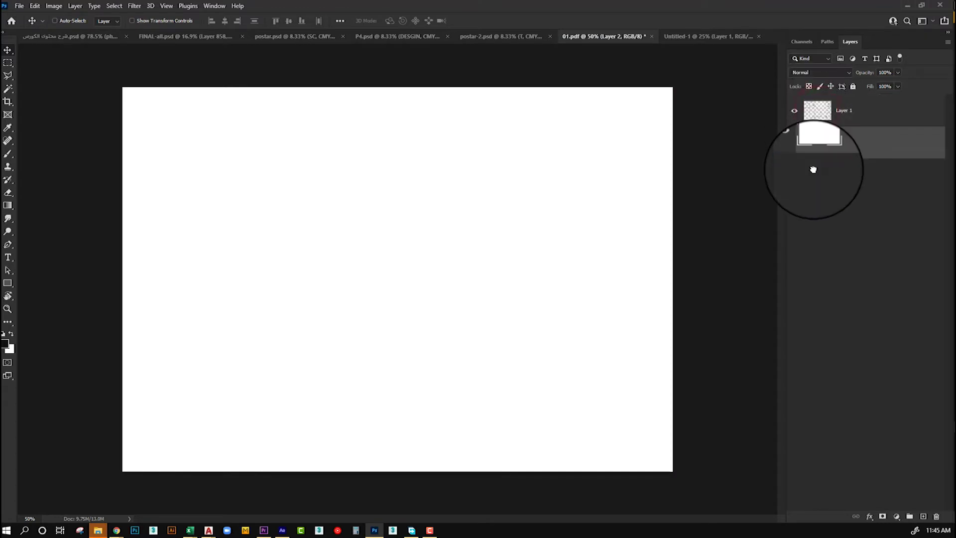
# Move the white Layer 2 beneath the floor plan's Layer 1 and hide it
pyautogui.moveTo(816, 110); pyautogui.dragTo(814, 166)
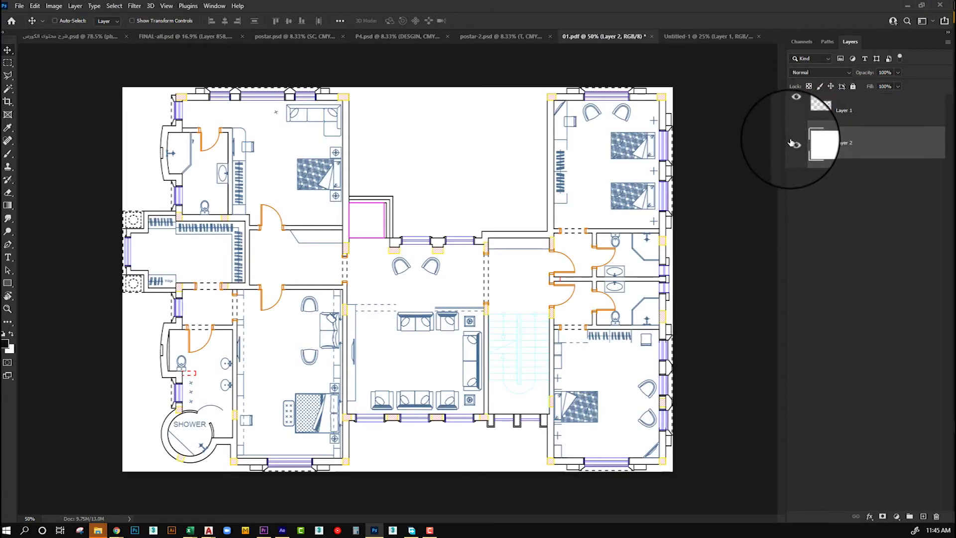
pyautogui.click(791, 142)
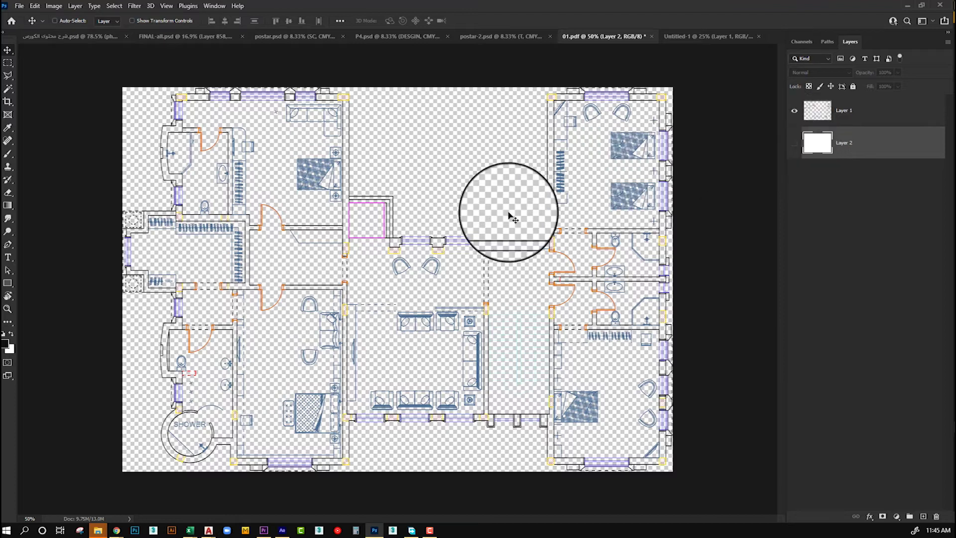
pyautogui.scroll(2, 428, 224)
pyautogui.scroll(2, 432, 224)
pyautogui.scroll(2, 432, 222)
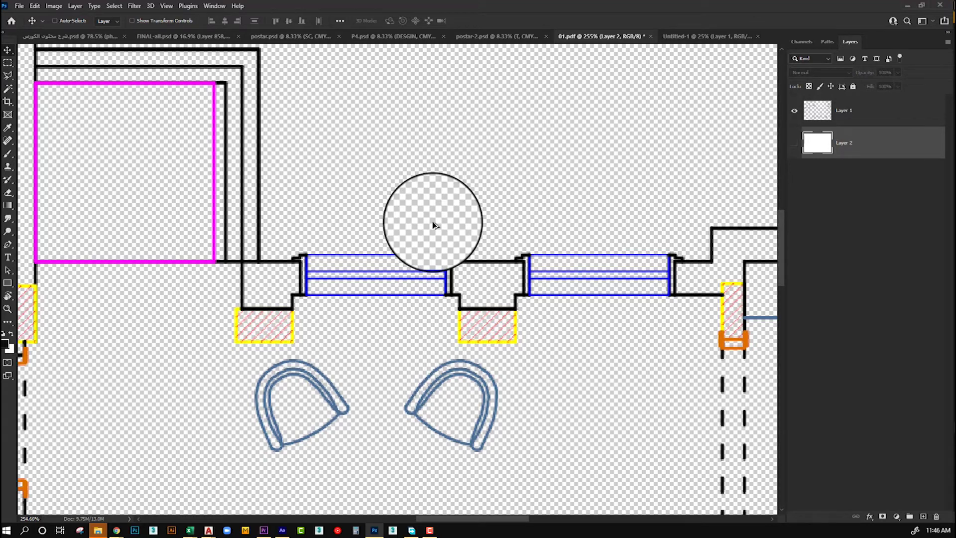
# Shift the floor plan on Layer 1 slightly left and down
pyautogui.moveTo(432, 222); pyautogui.dragTo(459, 221)
pyautogui.click(819, 111)
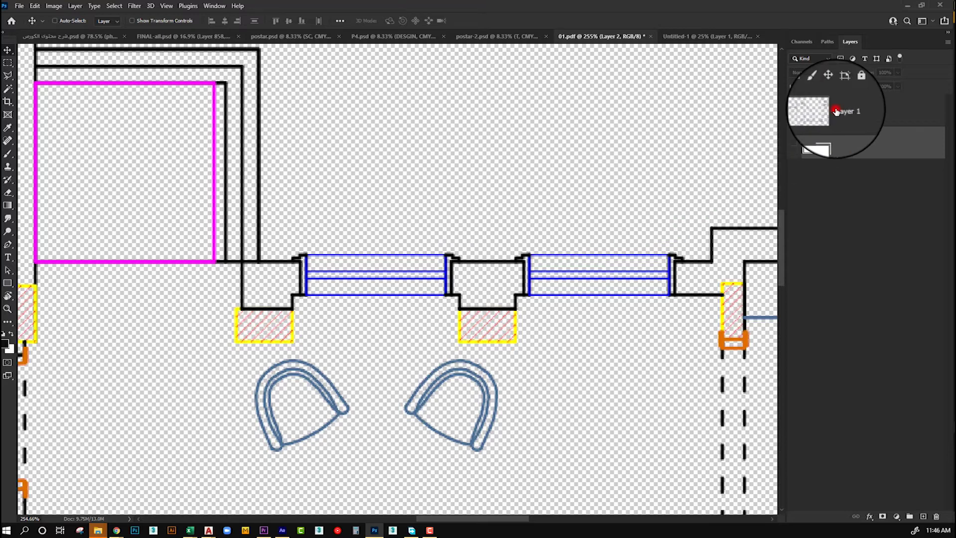
pyautogui.moveTo(626, 267)
pyautogui.mouseDown()
pyautogui.moveTo(474, 278)
pyautogui.moveTo(464, 367)
pyautogui.mouseUp()
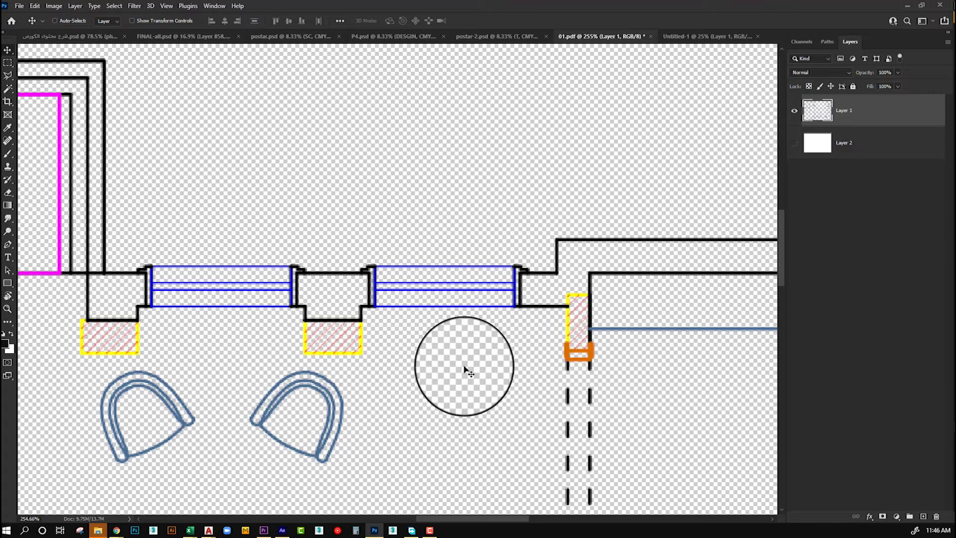
# Show the white Layer 2 again and nudge the floor plan slightly right and up
pyautogui.hotkey('ctrl', '0')
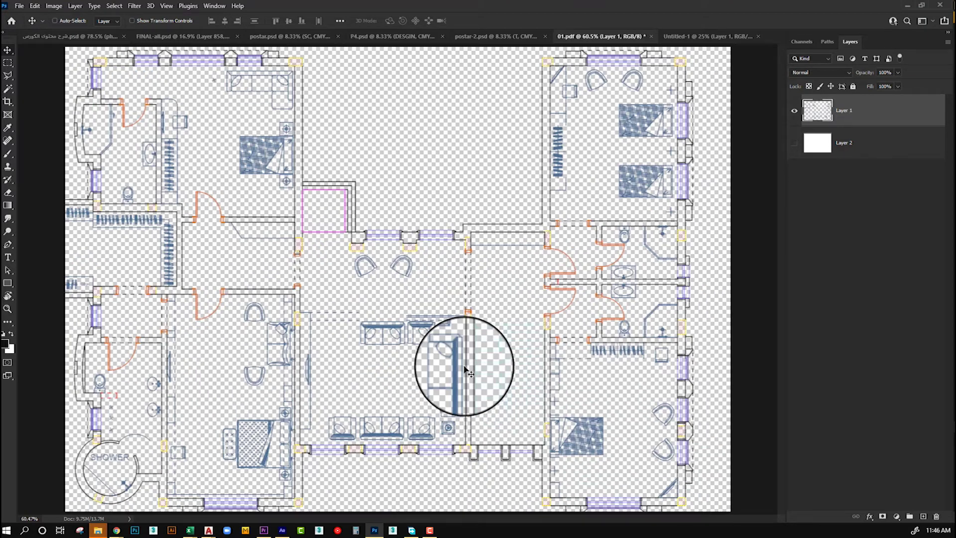
pyautogui.click(794, 143)
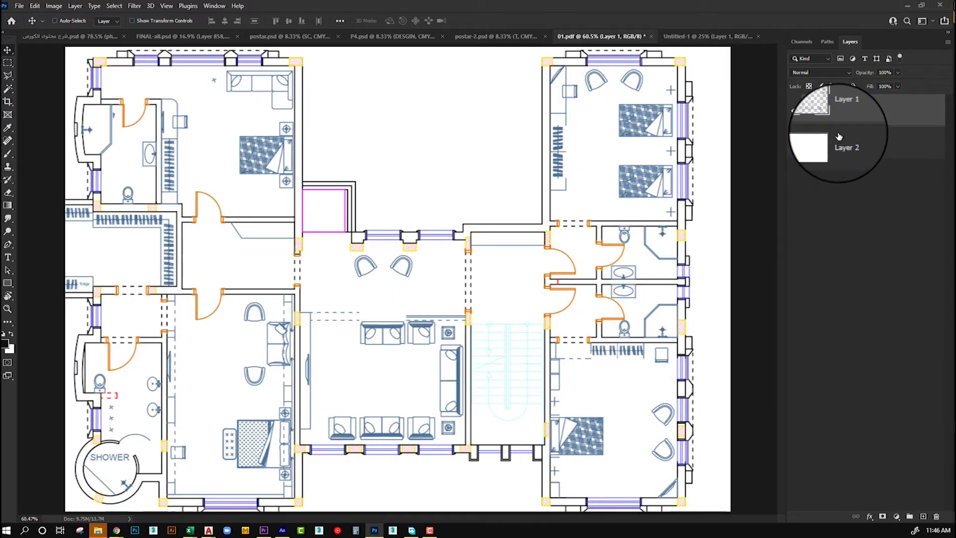
pyautogui.click(417, 272)
pyautogui.moveTo(431, 273); pyautogui.dragTo(457, 273)
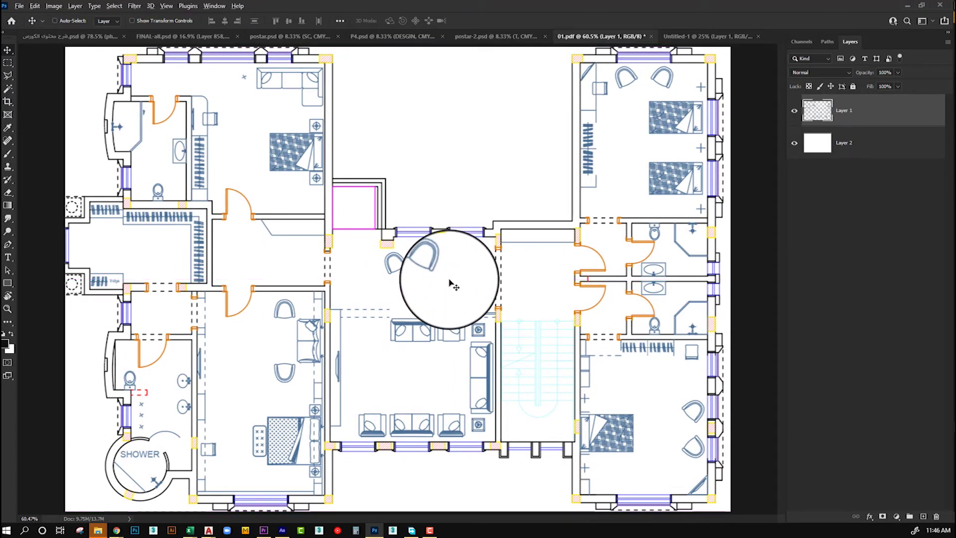
# Zoom in closely to inspect the floor plan's pixel detail
pyautogui.scroll(1, 445, 259)
pyautogui.scroll(1, 443, 257)
pyautogui.scroll(1, 441, 256)
pyautogui.scroll(1, 441, 256)
pyautogui.scroll(1, 438, 253)
pyautogui.scroll(2, 436, 250)
pyautogui.scroll(1, 433, 246)
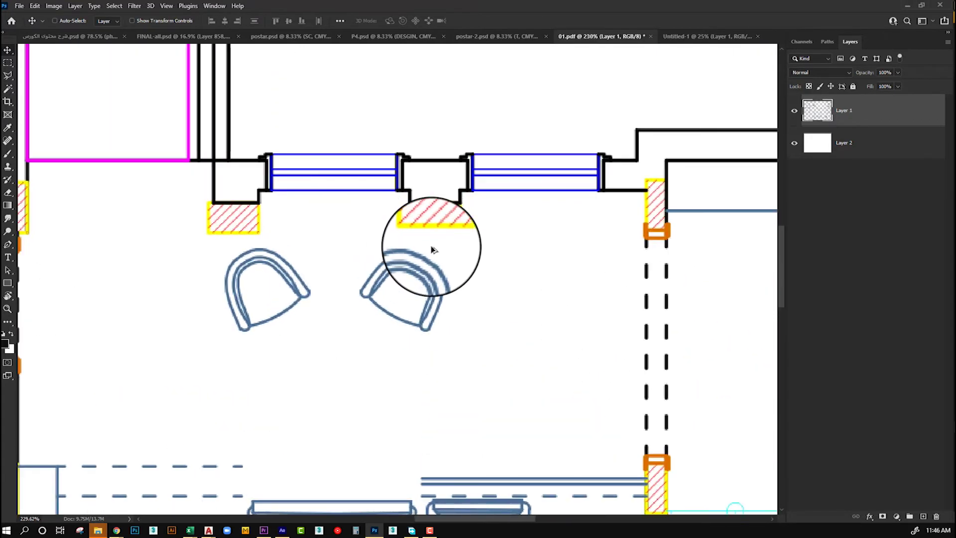
pyautogui.scroll(2, 416, 279)
pyautogui.scroll(1, 414, 277)
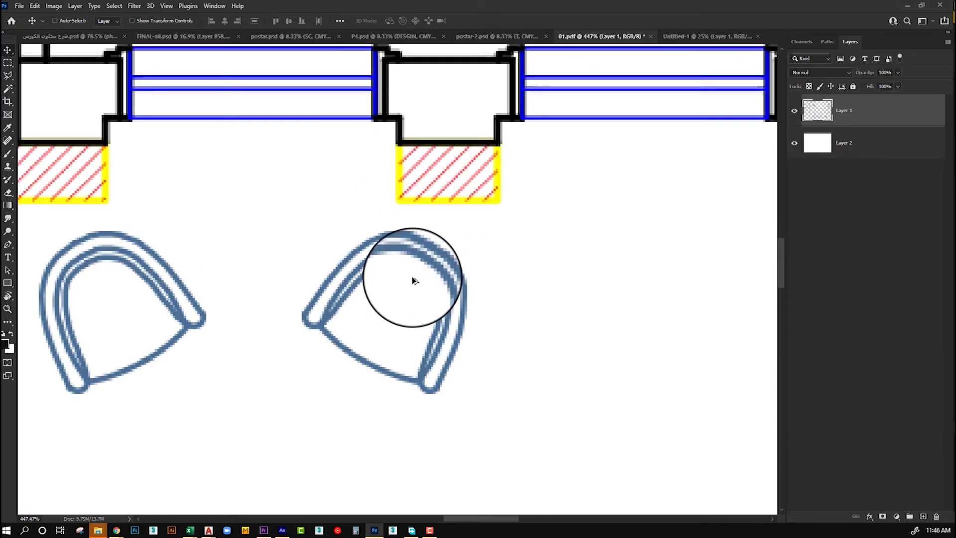
pyautogui.scroll(1, 412, 278)
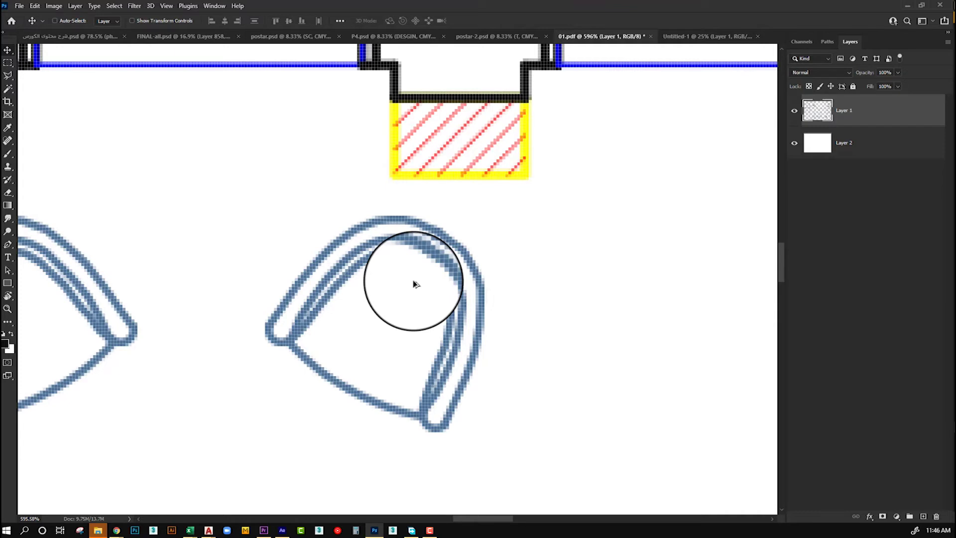
# View the plan at 100% actual size, then close 01.pdf without saving
pyautogui.hotkey('ctrl', '0')
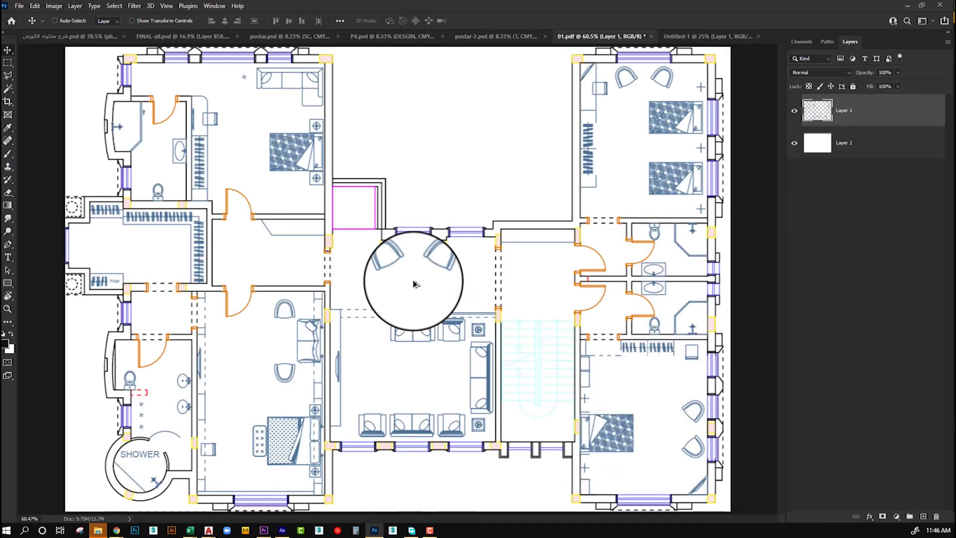
pyautogui.hotkey('ctrl', '1')
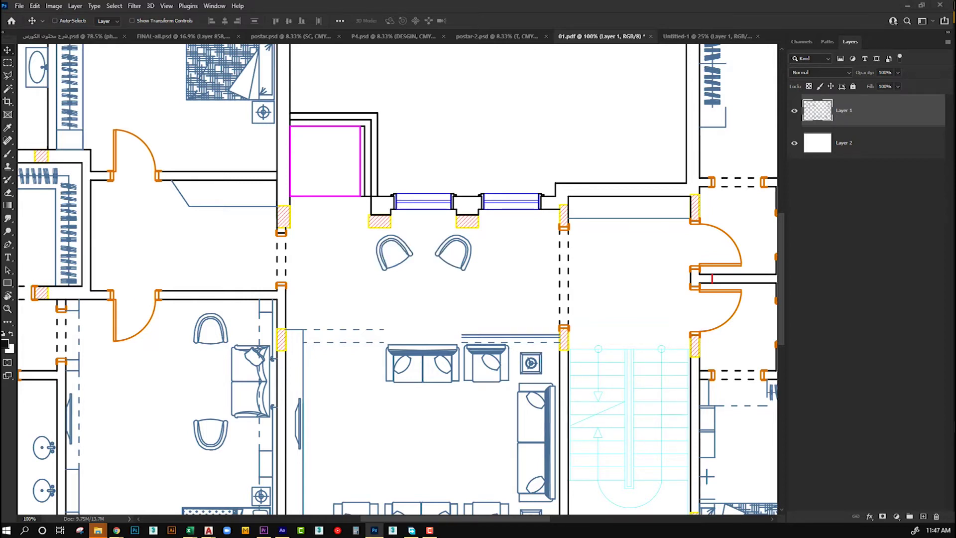
pyautogui.click(212, 249)
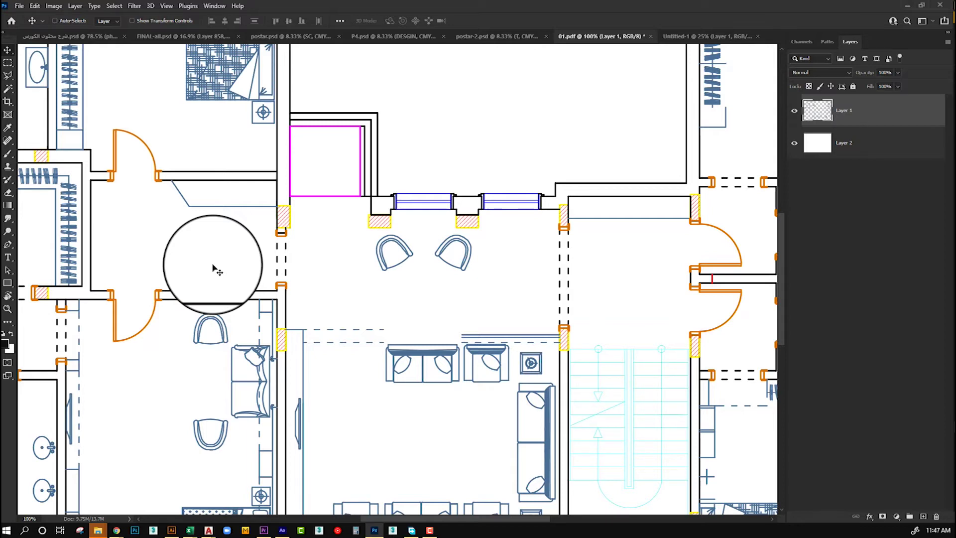
pyautogui.scroll(-3, 214, 269)
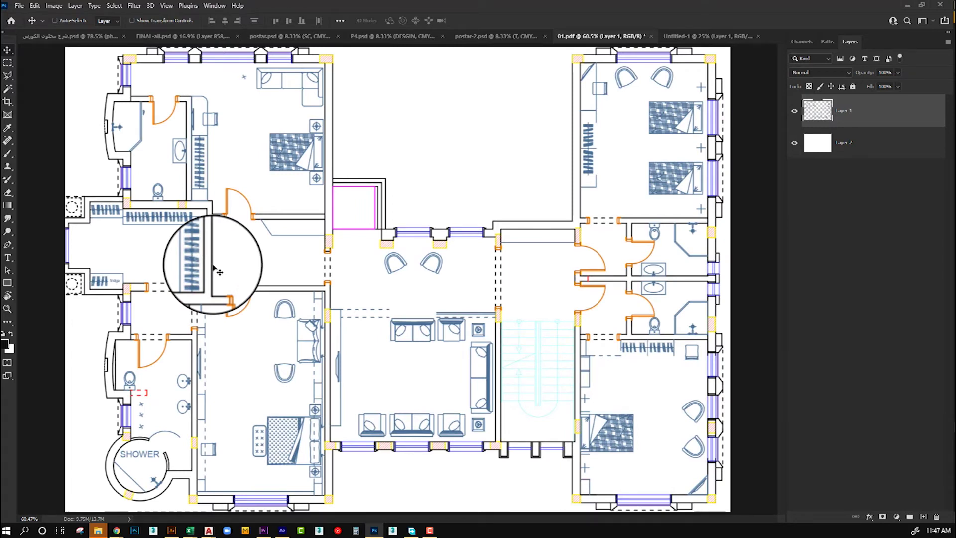
pyautogui.hotkey('ctrl', 'w')
pyautogui.press('n')
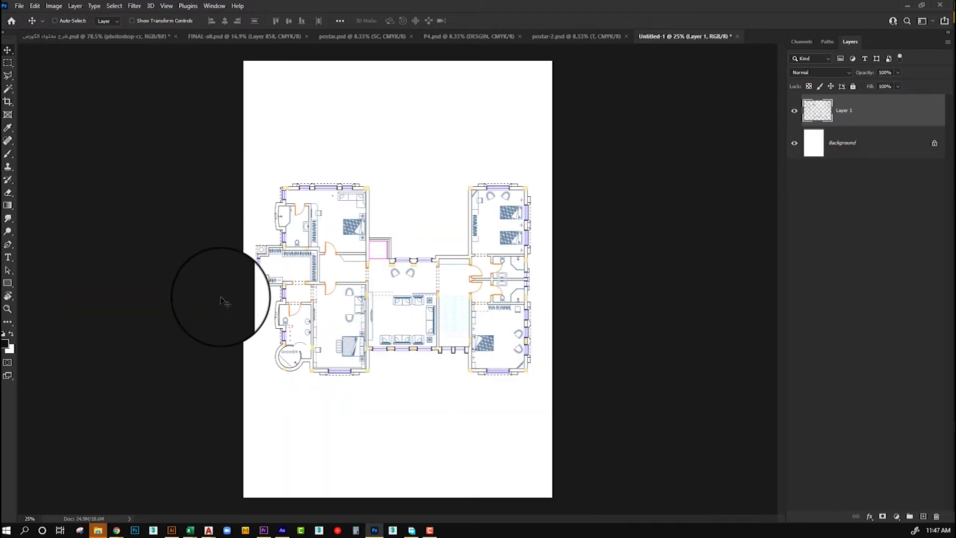
# Close the Untitled-1 document without saving it
pyautogui.hotkey('ctrl', 'w')
pyautogui.press('Return')
pyautogui.press('Escape')
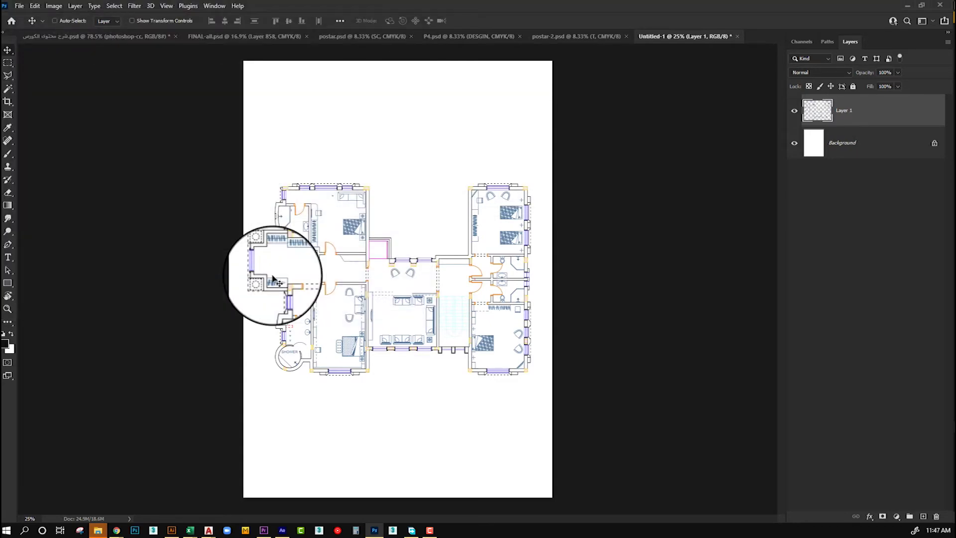
pyautogui.click(273, 278)
pyautogui.hotkey('ctrl', 'w')
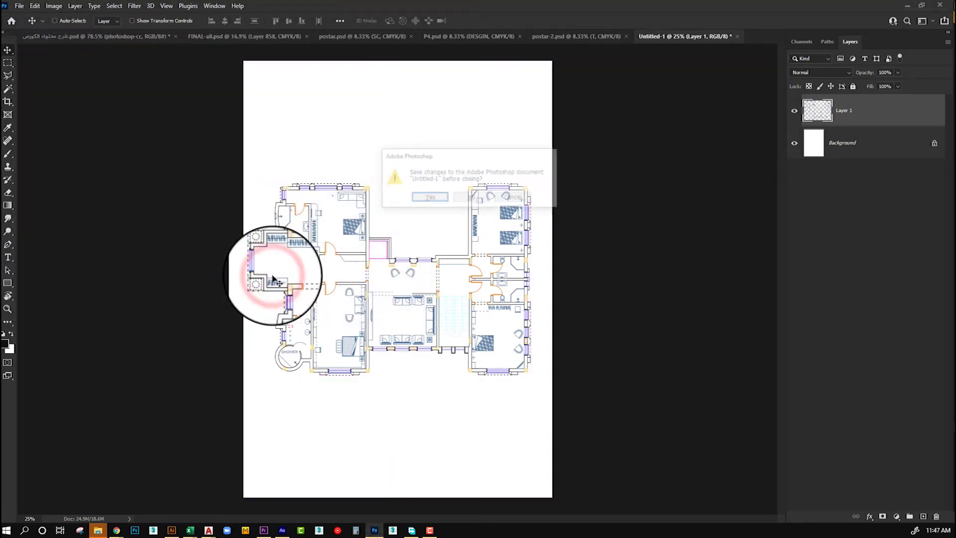
pyautogui.press('Tab')
pyautogui.press('Return')
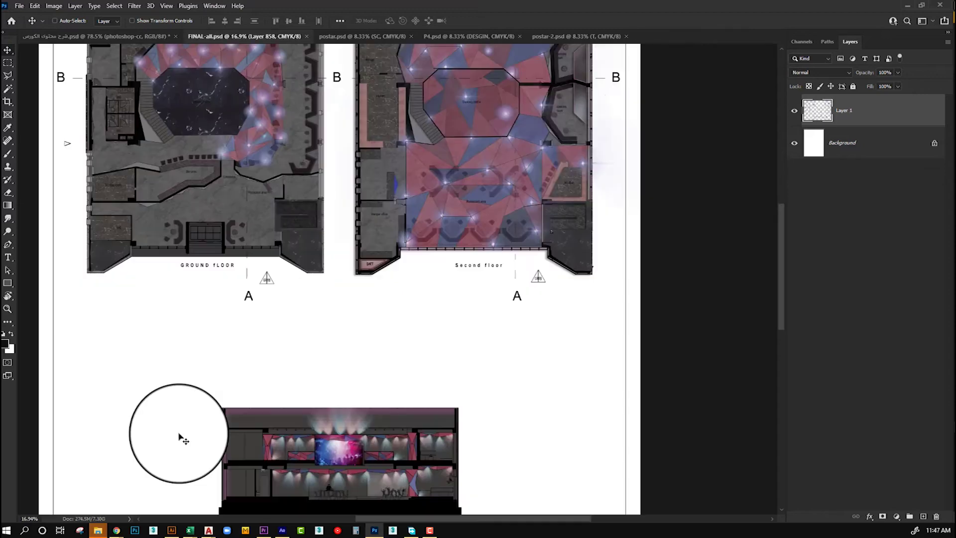
# Drag 01.pdf from File Explorer into Photoshop to bring up its Import PDF options
pyautogui.click(97, 530)
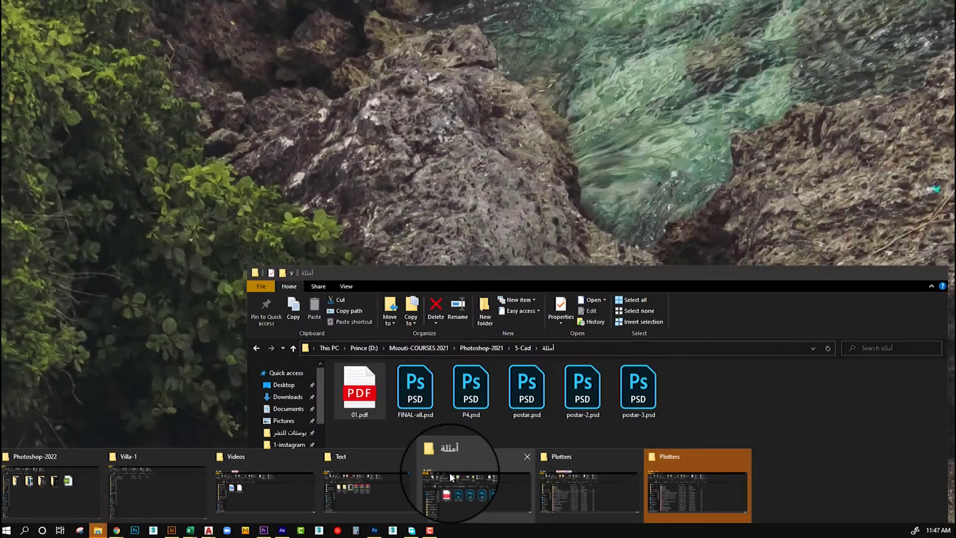
pyautogui.click(449, 473)
pyautogui.moveTo(358, 388); pyautogui.dragTo(642, 30)
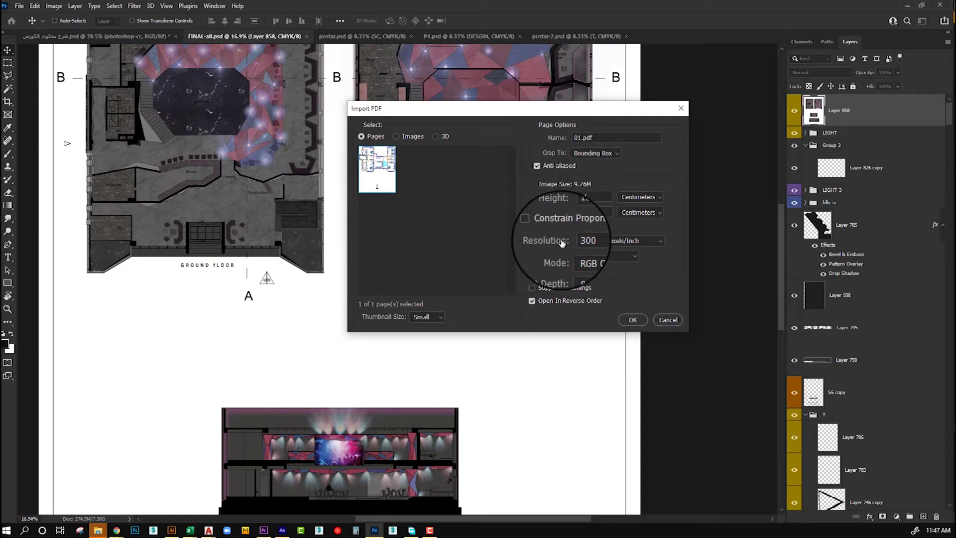
# Switch the 01.pdf import mode to CMYK Color, then cancel the Import PDF dialog
pyautogui.doubleClick(583, 240)
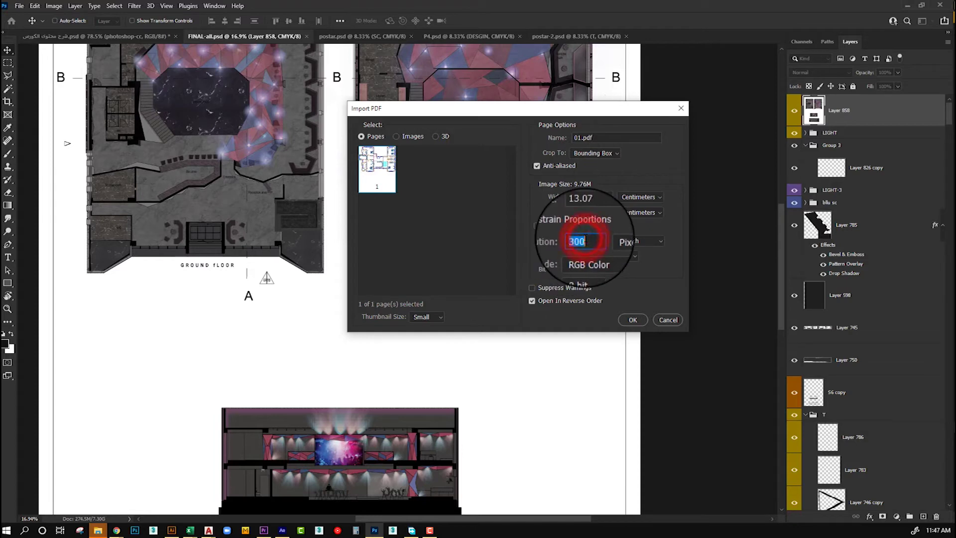
pyautogui.click(601, 256)
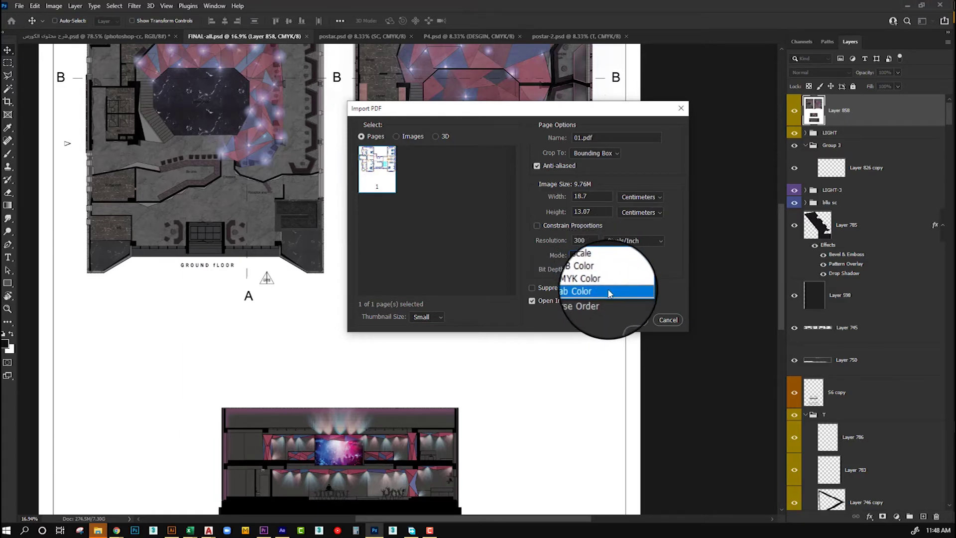
pyautogui.click(667, 272)
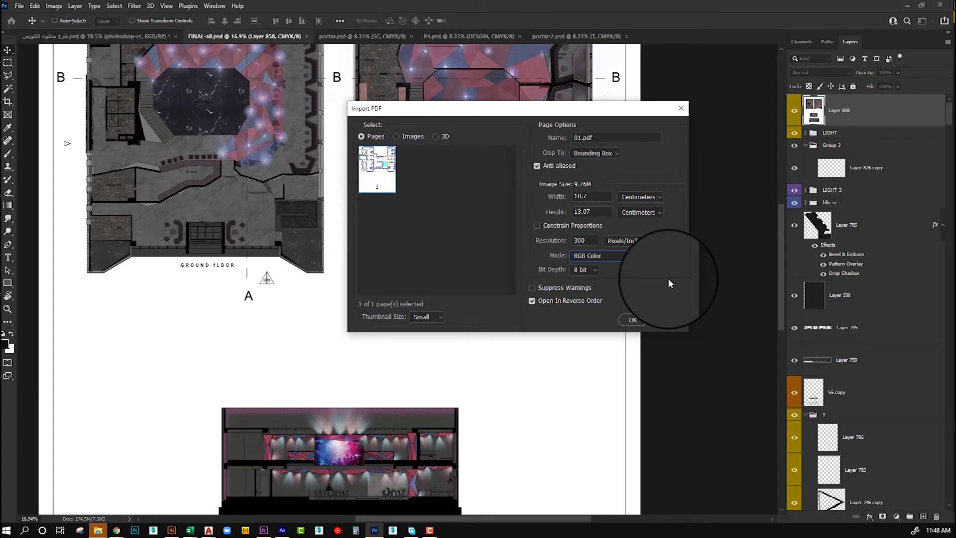
pyautogui.click(596, 255)
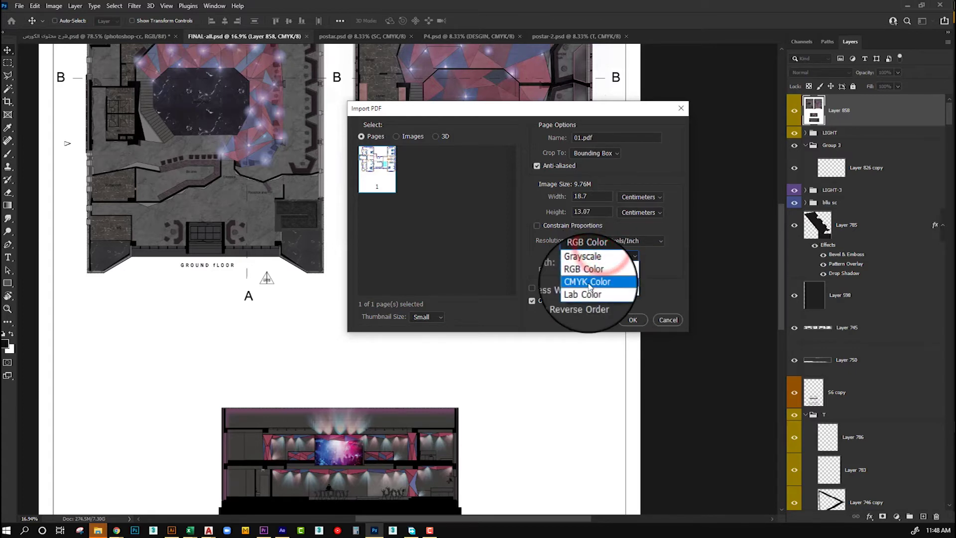
pyautogui.click(589, 283)
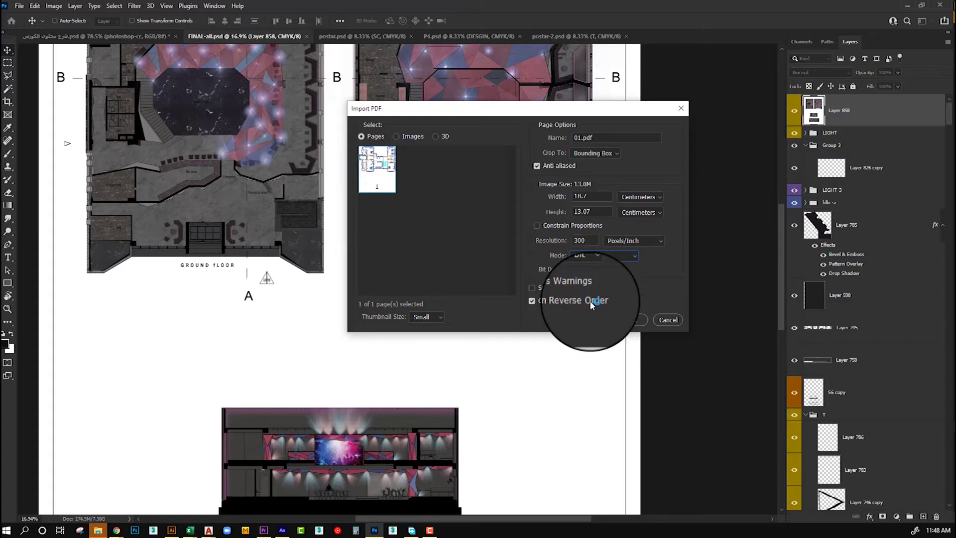
pyautogui.click(662, 320)
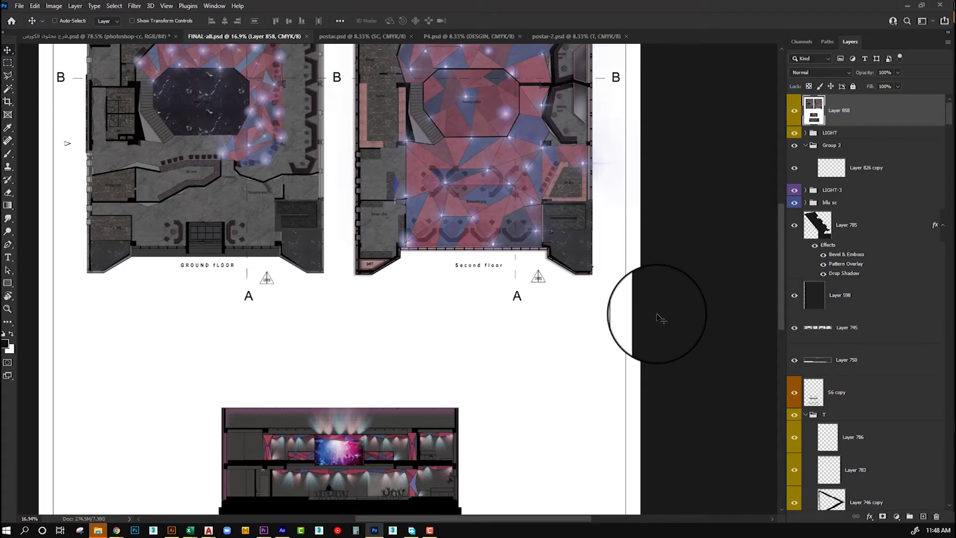
# Fit the whole FINAL-all.psd poster page on screen
pyautogui.hotkey('ctrl', '0')
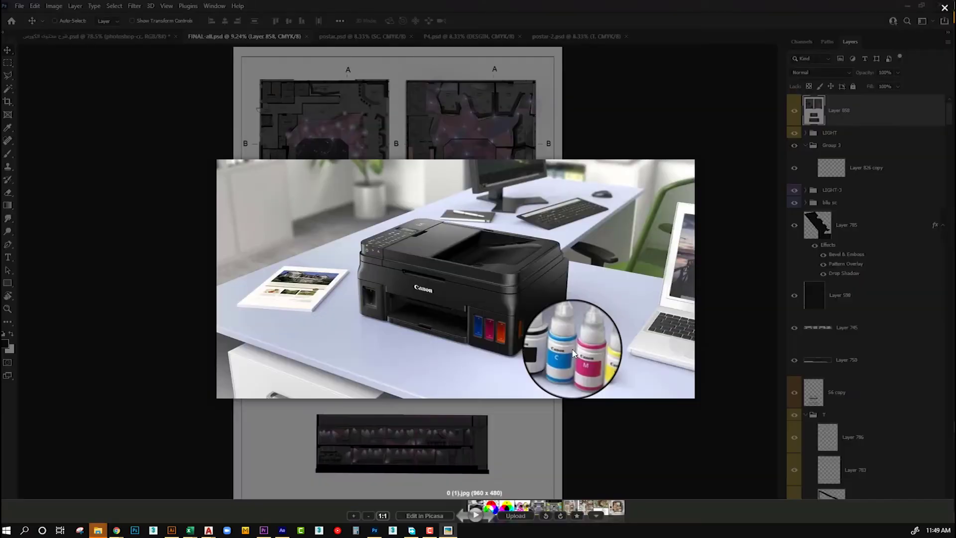
# View the Canon ink-bottle photo full screen and zoomed, then the CMY circles diagram, then exit
pyautogui.doubleClick(572, 350)
pyautogui.scroll(5, 572, 357)
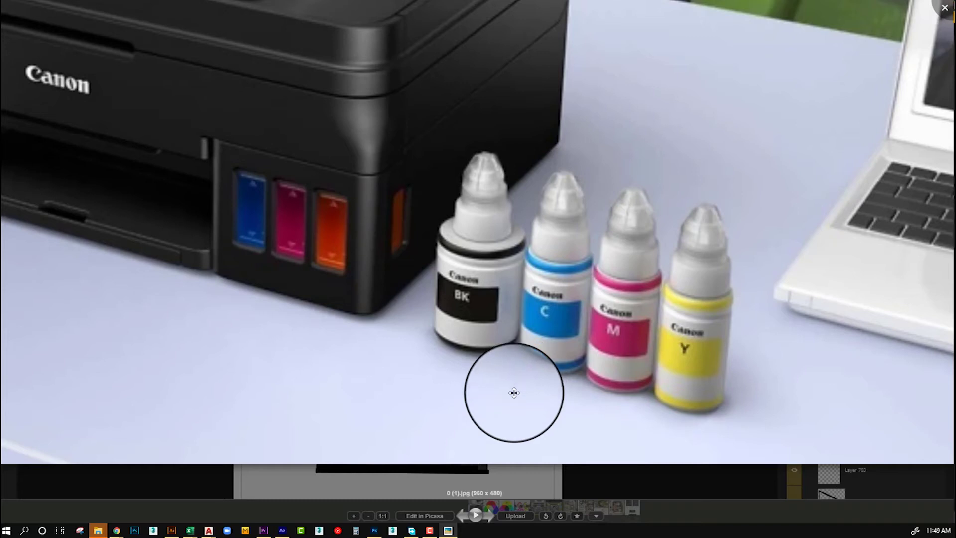
pyautogui.press('Right')
pyautogui.press('Right')
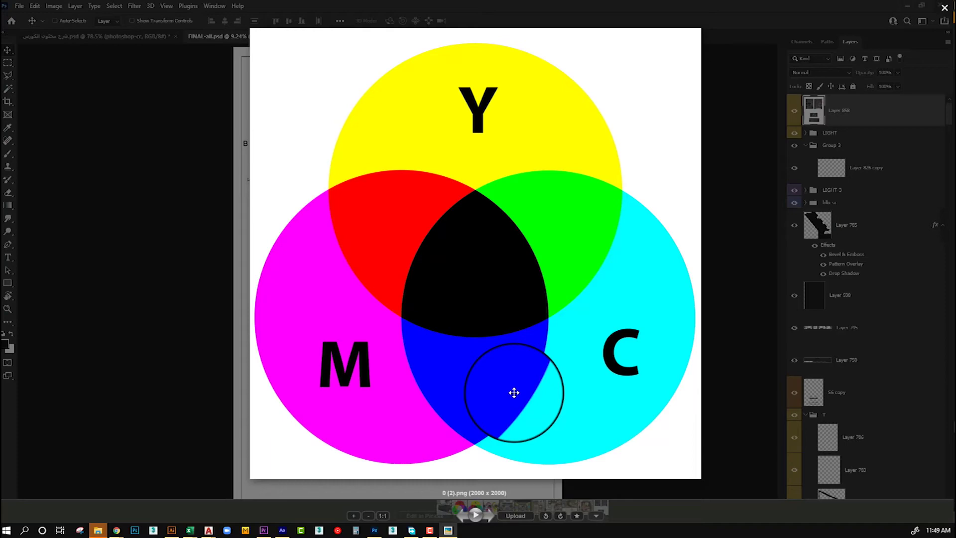
pyautogui.press('Escape')
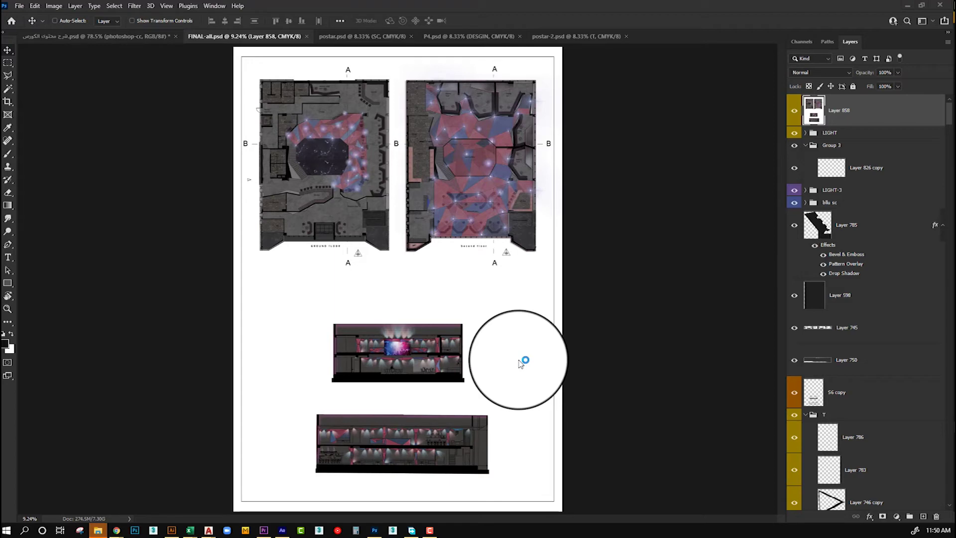
# Bring the villa floor-plan drawing in AutoCAD 2020 to the front
pyautogui.click(521, 363)
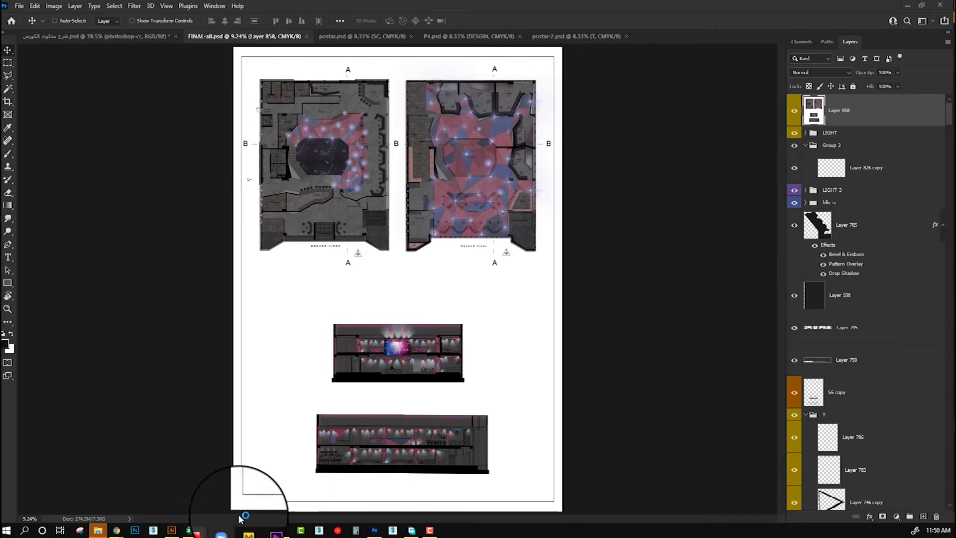
pyautogui.moveTo(208, 530)
pyautogui.click(263, 486)
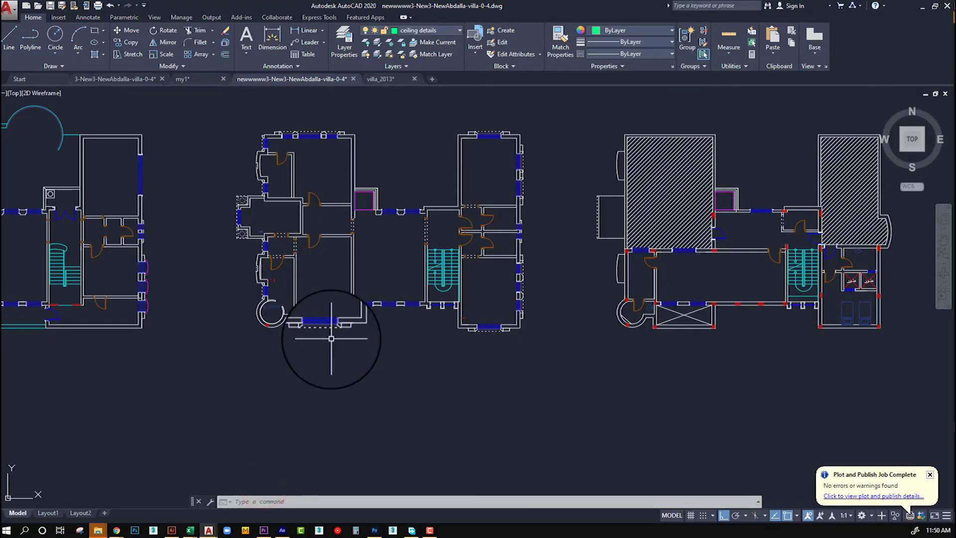
pyautogui.moveTo(335, 363); pyautogui.dragTo(355, 425)
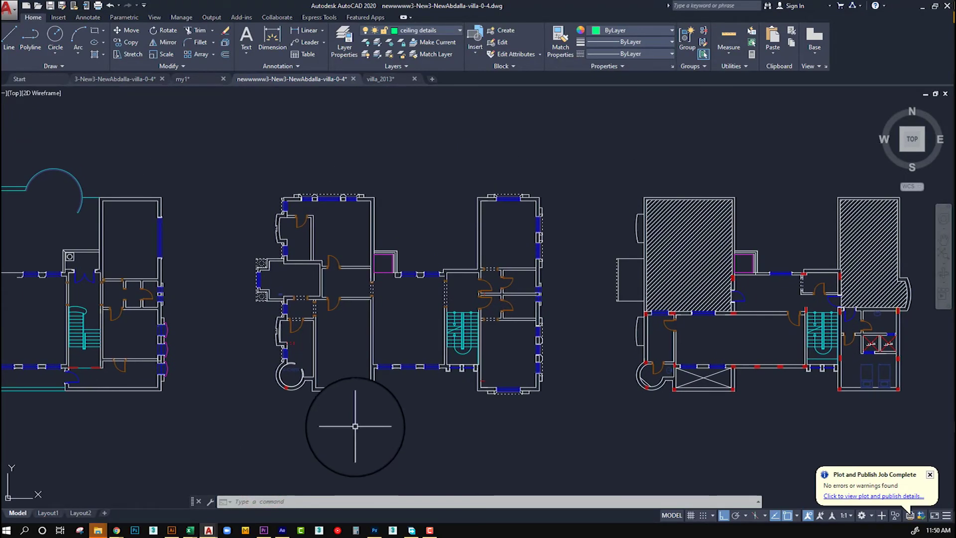
pyautogui.hotkey('ctrl', 'p')
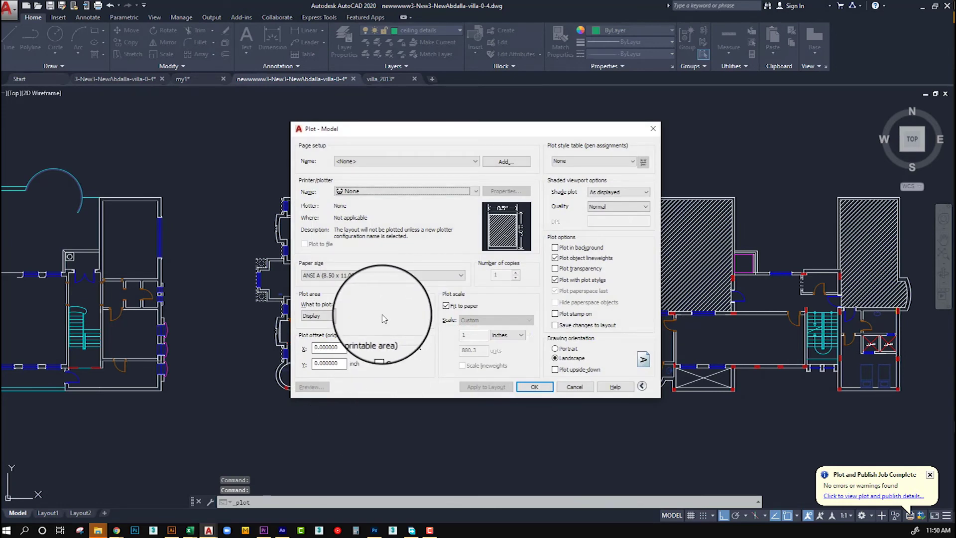
pyautogui.click(383, 190)
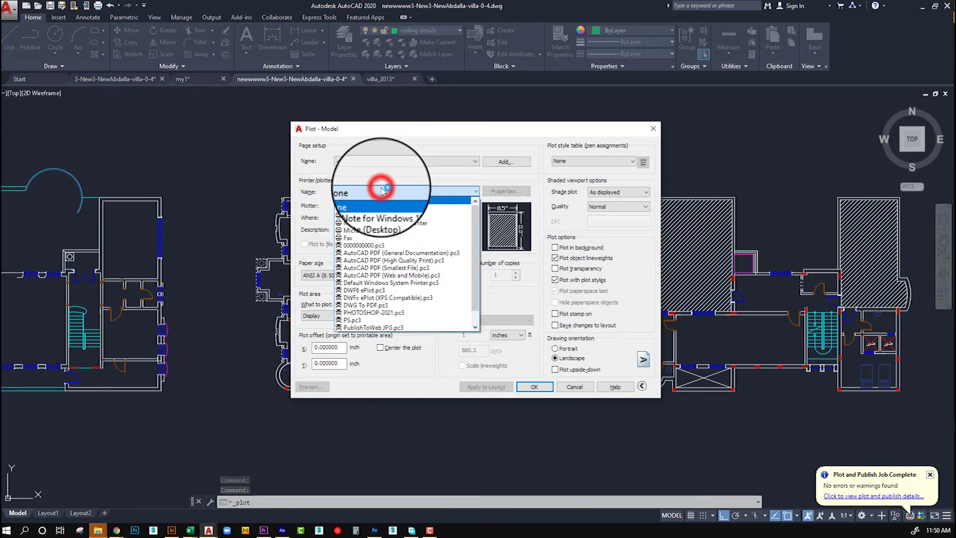
pyautogui.click(383, 191)
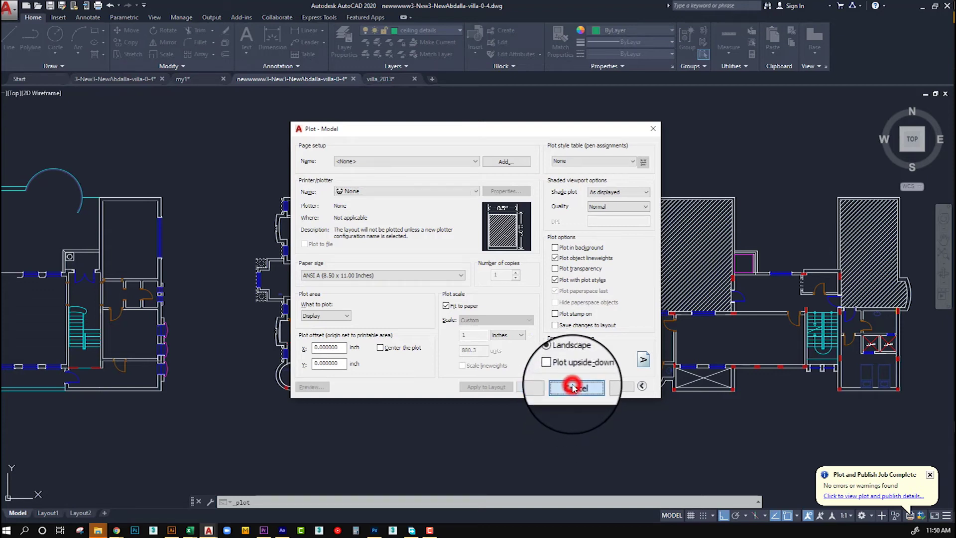
pyautogui.click(395, 189)
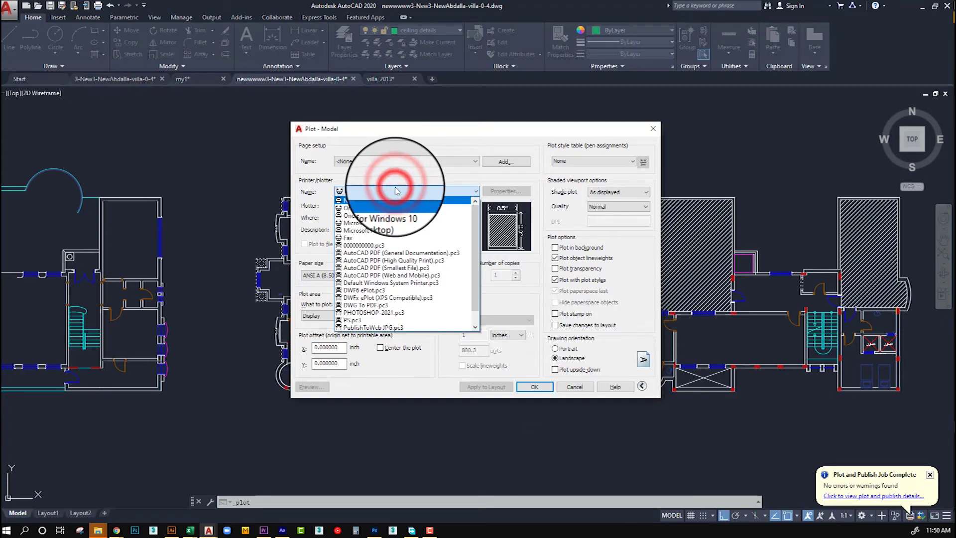
pyautogui.click(574, 386)
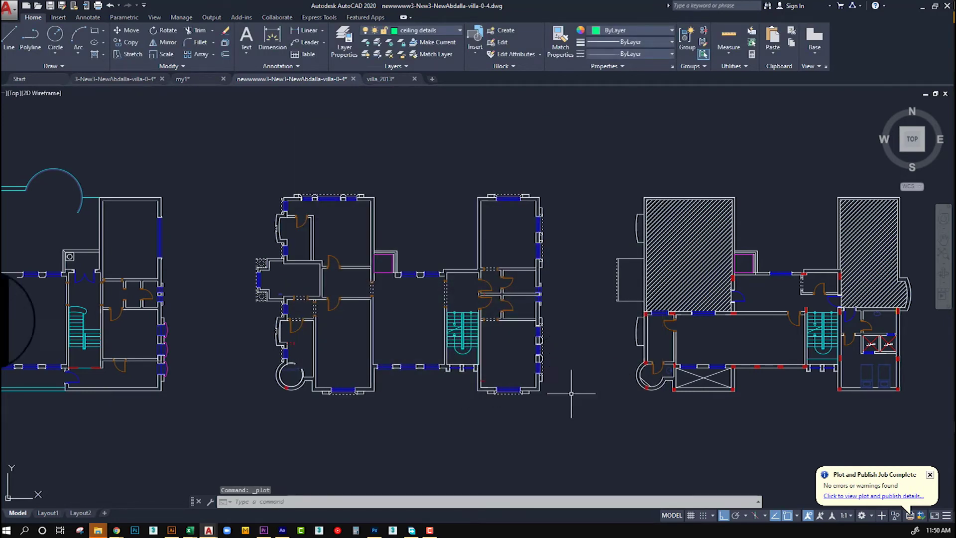
# Open Manage Plotters from the application menu's Print options
pyautogui.click(14, 16)
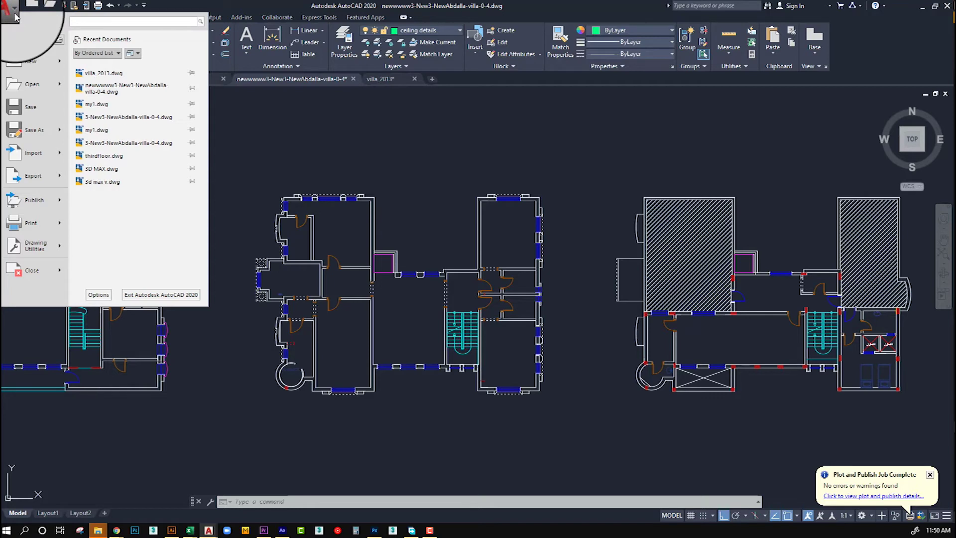
pyautogui.click(64, 230)
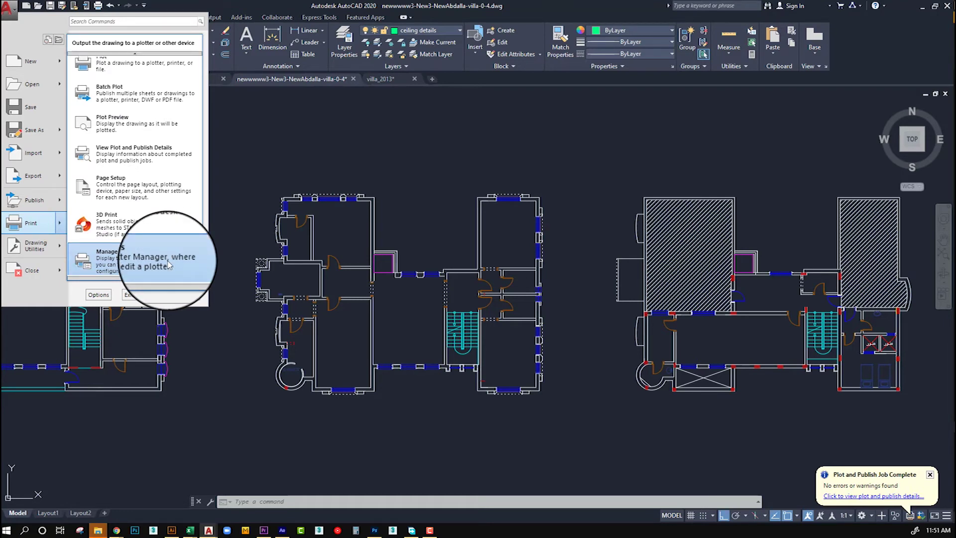
pyautogui.click(168, 263)
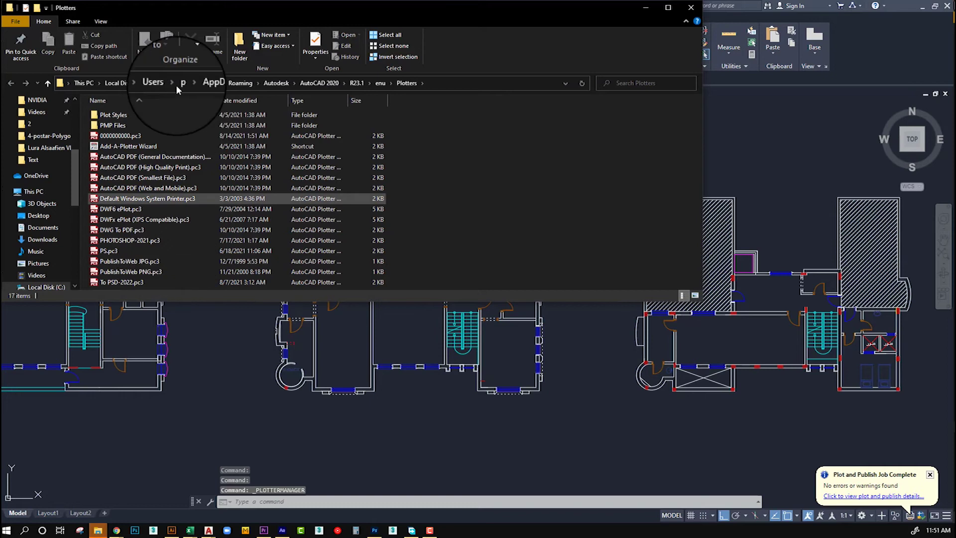
# Reposition and shrink the Plotters window, then launch the Add-A-Plotter Wizard
pyautogui.moveTo(116, 6); pyautogui.dragTo(234, 92)
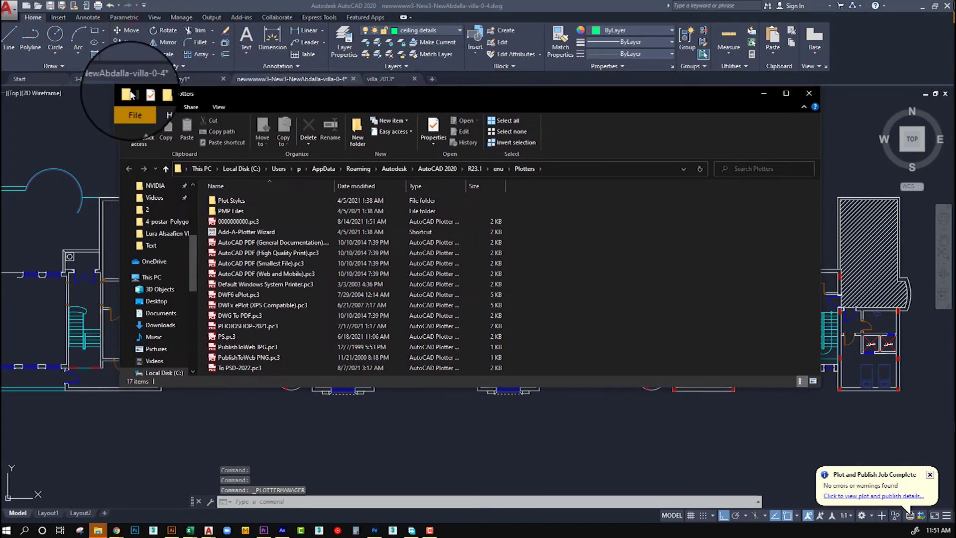
pyautogui.moveTo(119, 86)
pyautogui.mouseDown()
pyautogui.moveTo(402, 105)
pyautogui.moveTo(335, 94)
pyautogui.mouseUp()
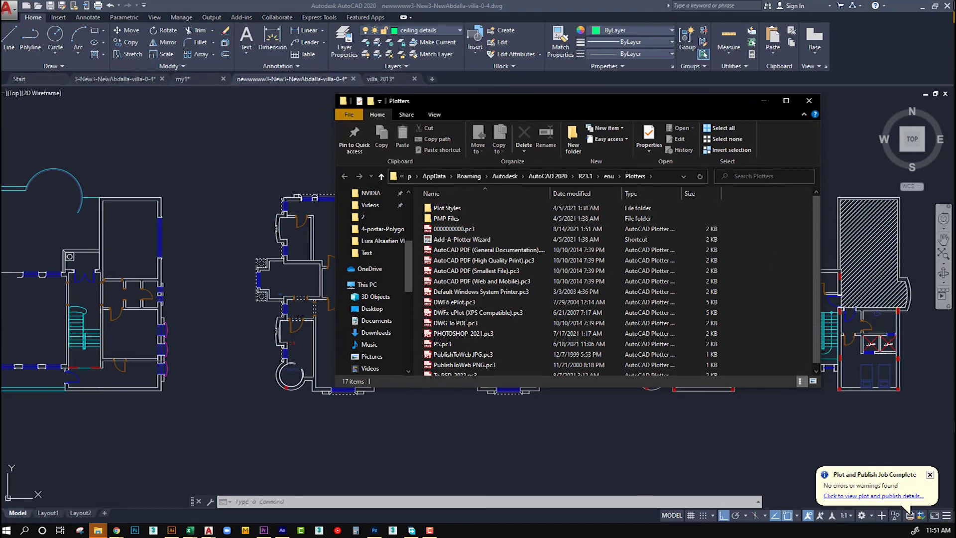
pyautogui.click(451, 240)
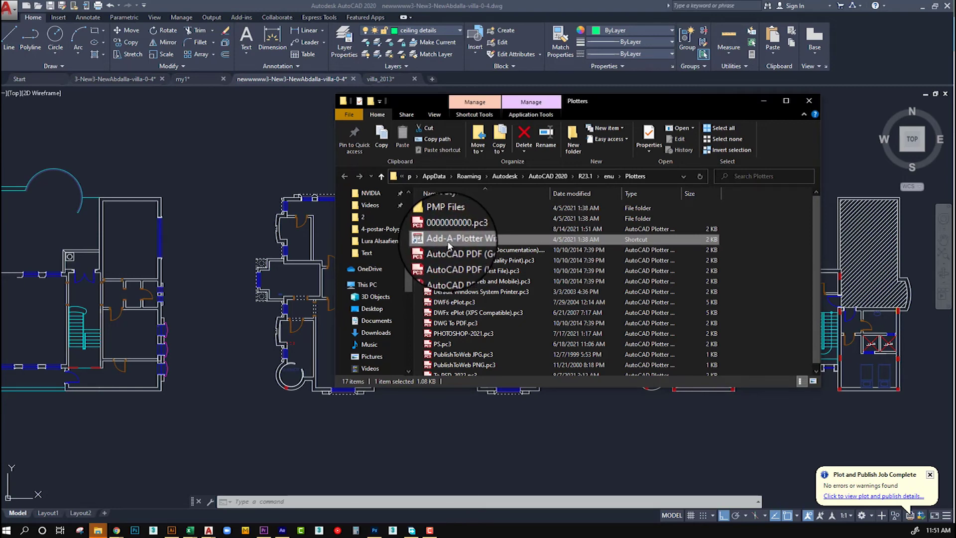
pyautogui.doubleClick(448, 242)
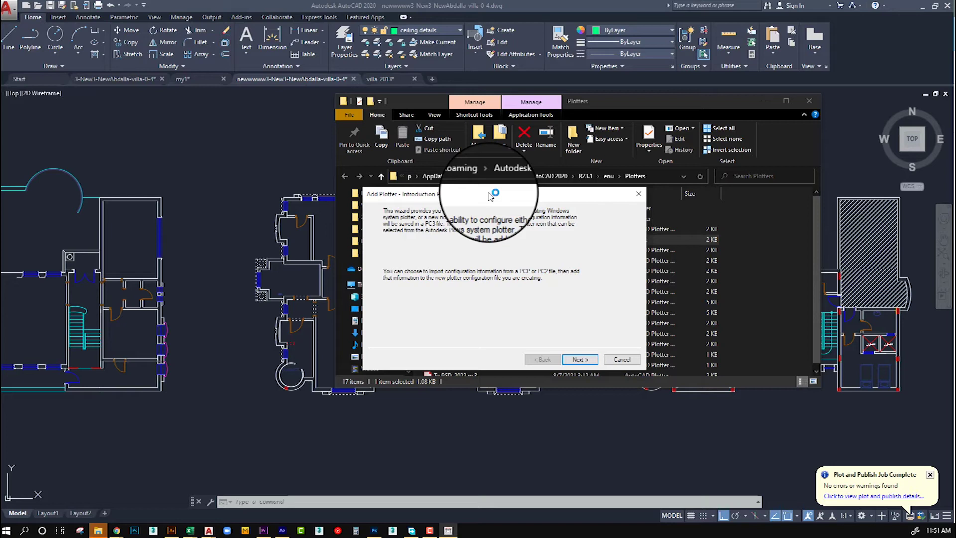
# Add a PostScript Level 2 plot-to-file plotter named Photoshop2022 in the Add Plotter wizard
pyautogui.press('Return')
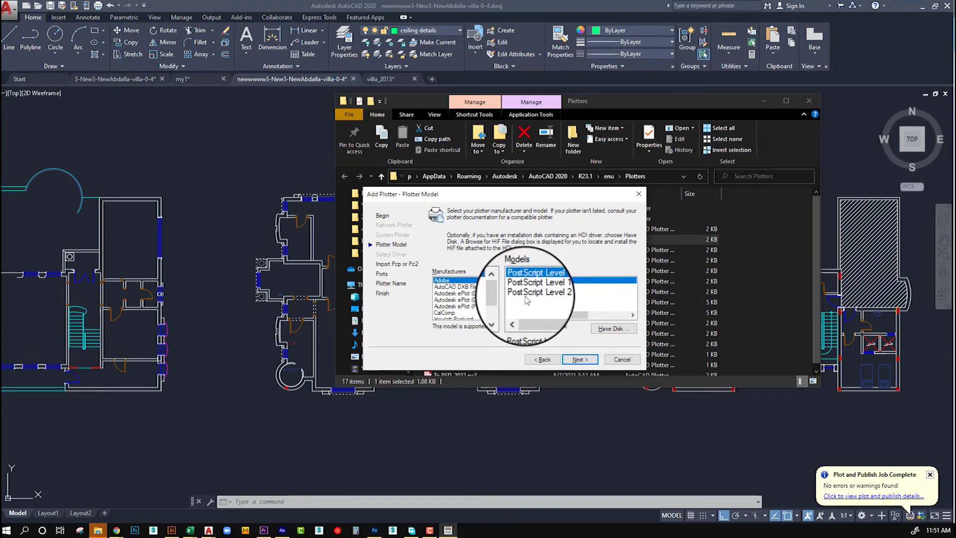
pyautogui.click(534, 296)
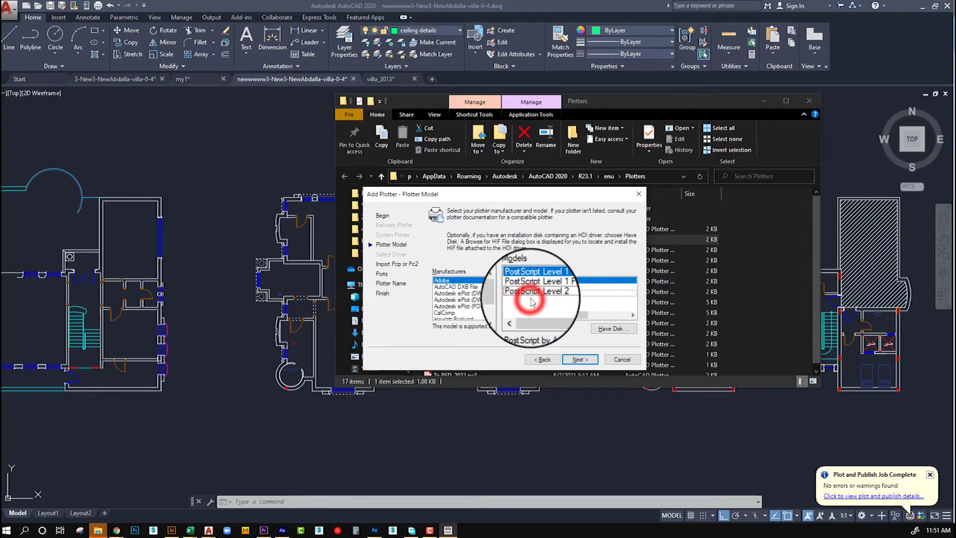
pyautogui.click(596, 367)
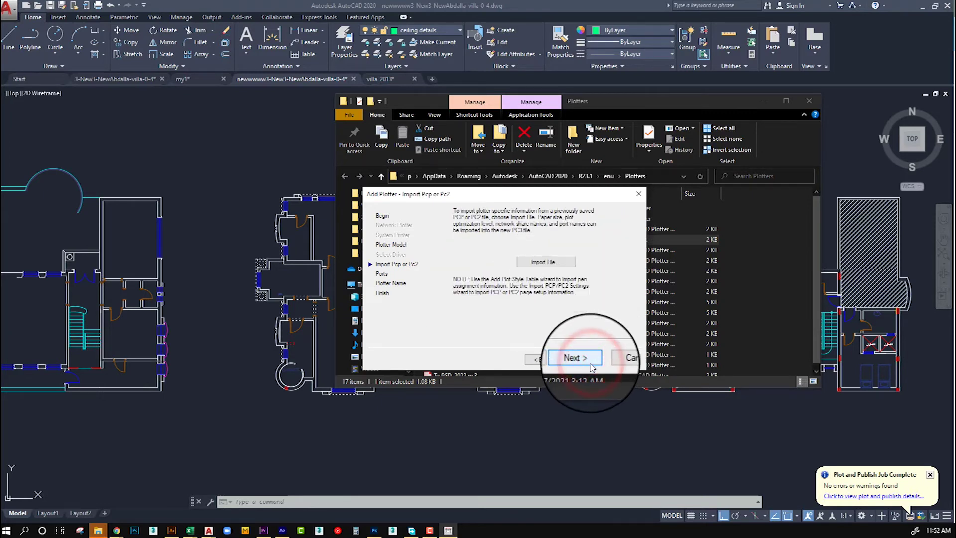
pyautogui.click(589, 362)
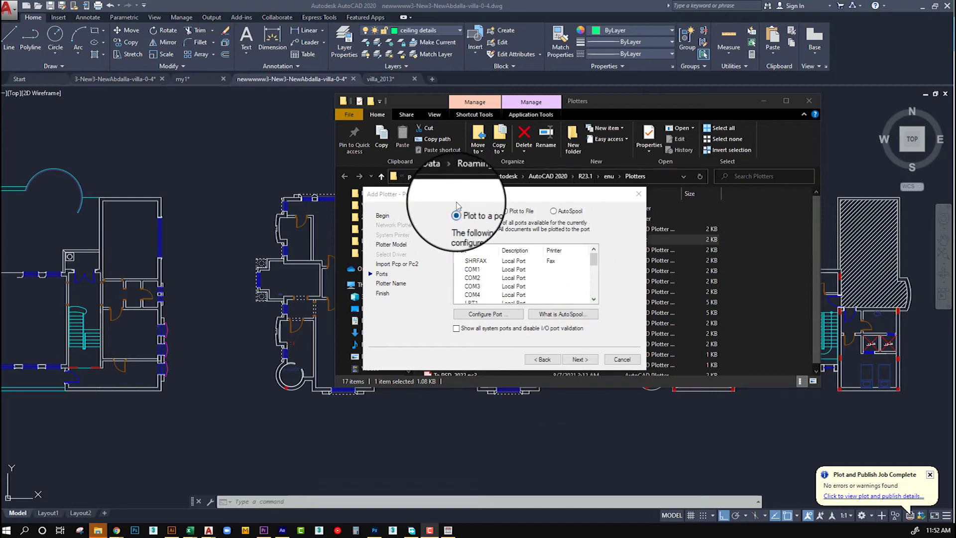
pyautogui.click(523, 212)
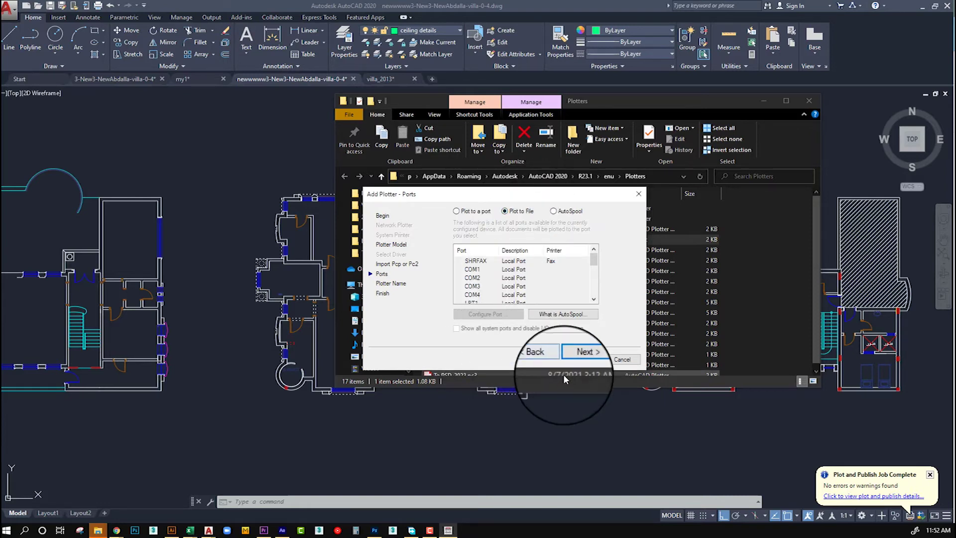
pyautogui.click(572, 360)
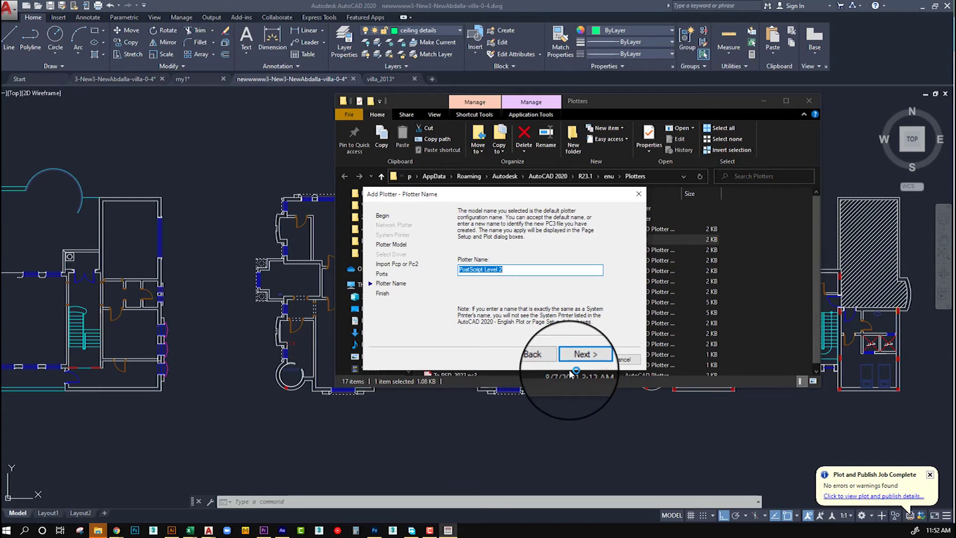
pyautogui.write('Photo')
pyautogui.write('shop')
pyautogui.write('2022')
pyautogui.click(573, 368)
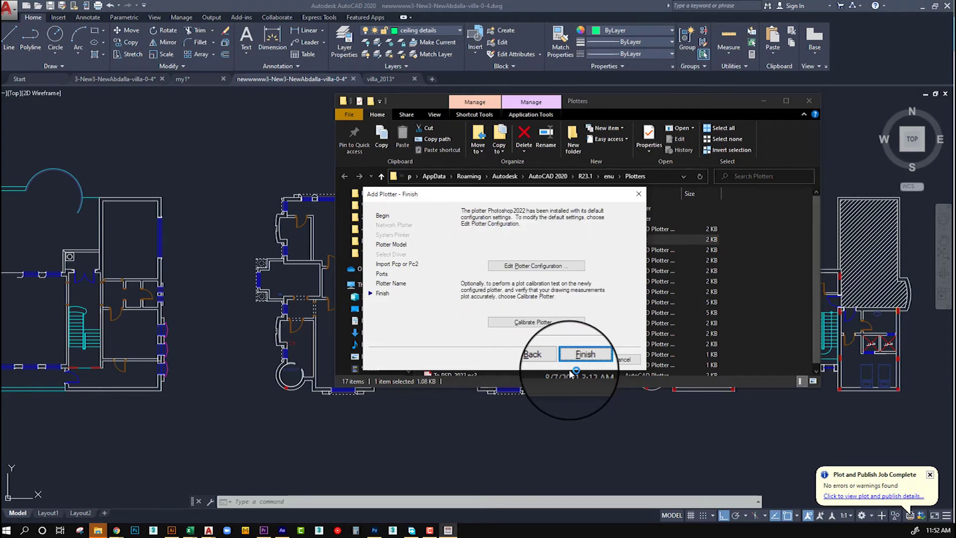
# Finish the wizard, find Photoshop2022.pc3 in the Plotters folder, and return to the drawing
pyautogui.click(571, 369)
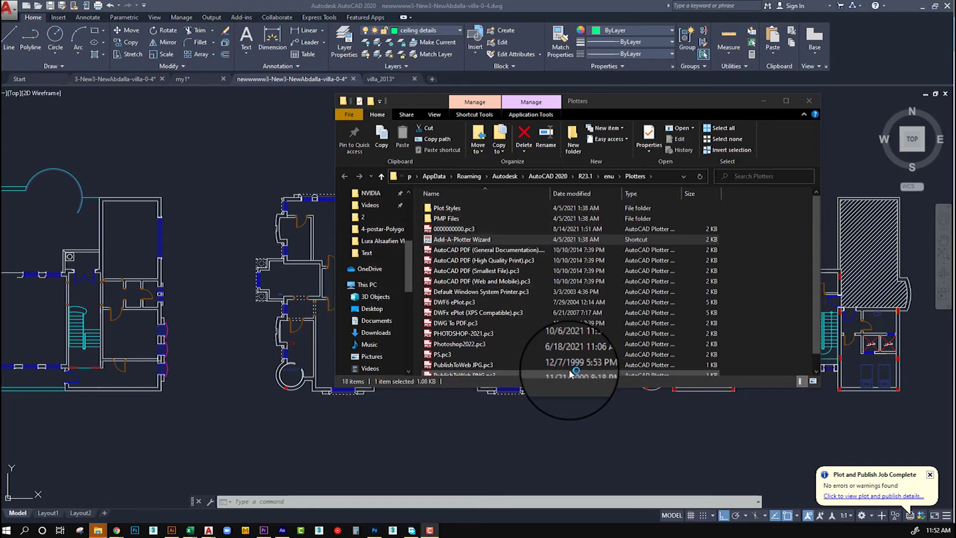
pyautogui.scroll(-1, 522, 356)
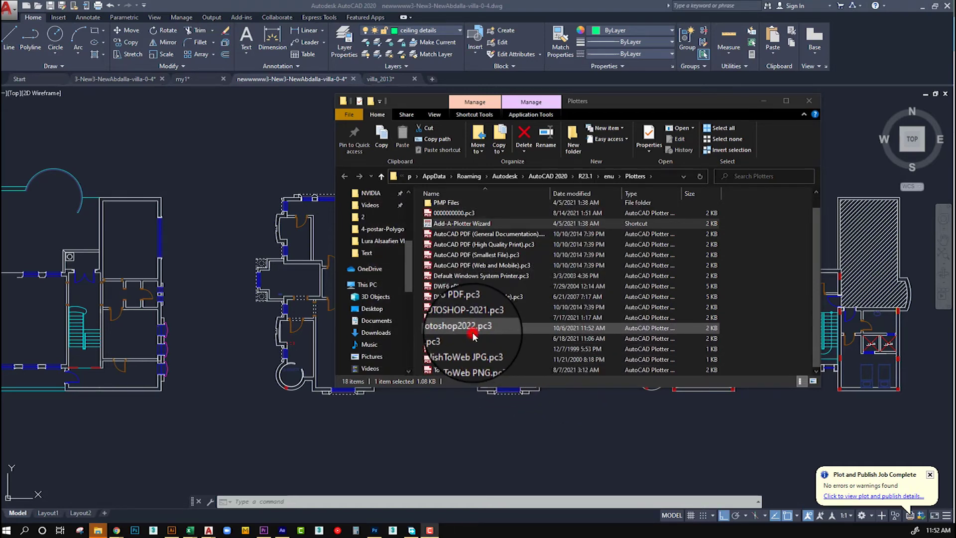
pyautogui.click(473, 336)
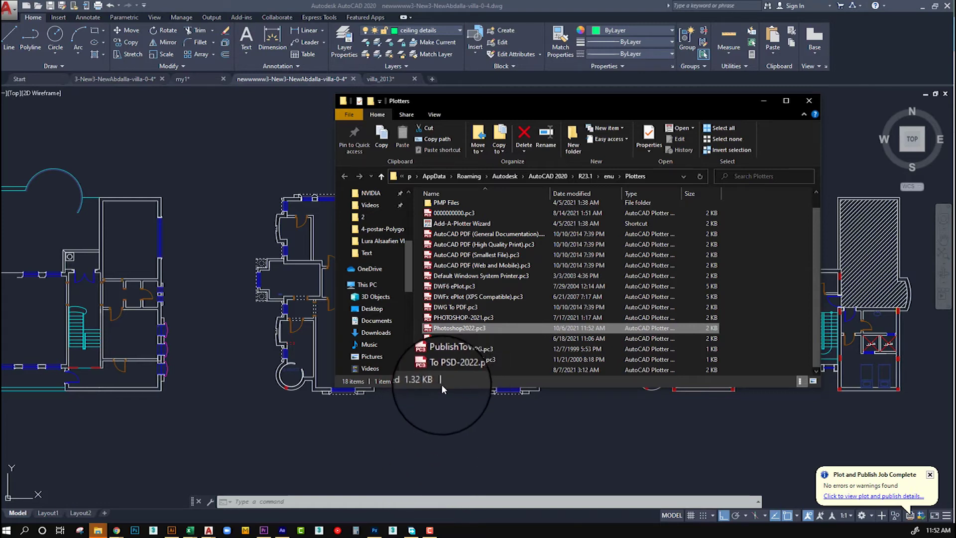
pyautogui.click(400, 413)
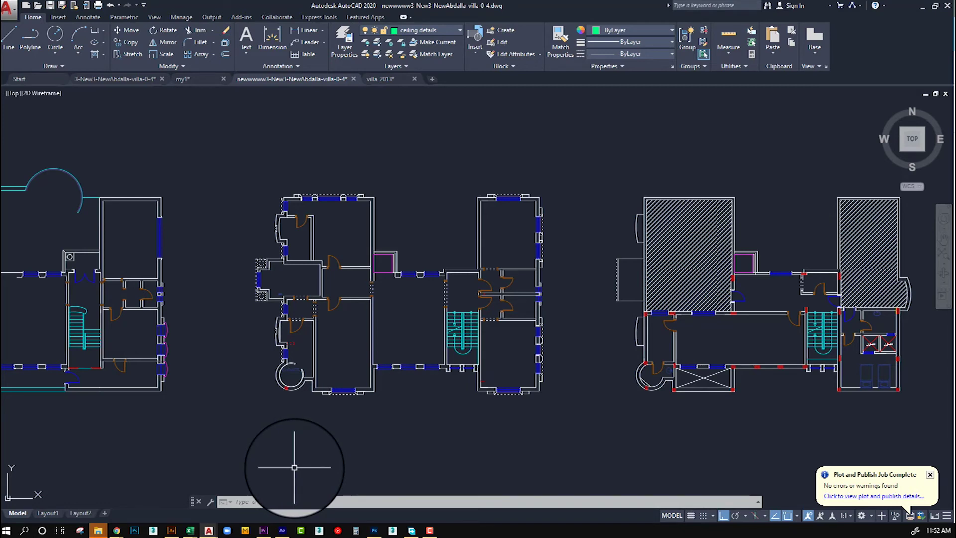
# Choose the Photoshop2022.pc3 plotter with ISO A4 paper in the Plot dialog
pyautogui.hotkey('ctrl', 'p')
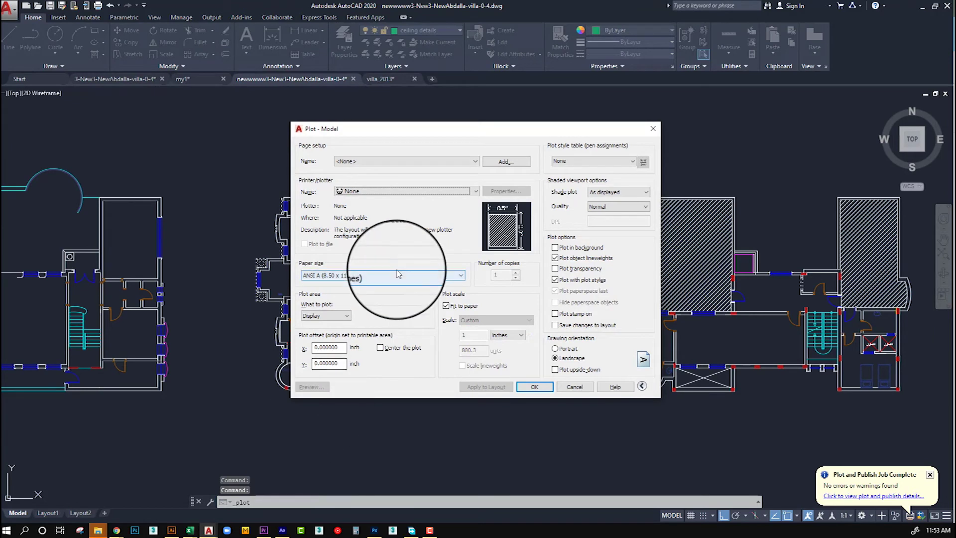
pyautogui.click(393, 191)
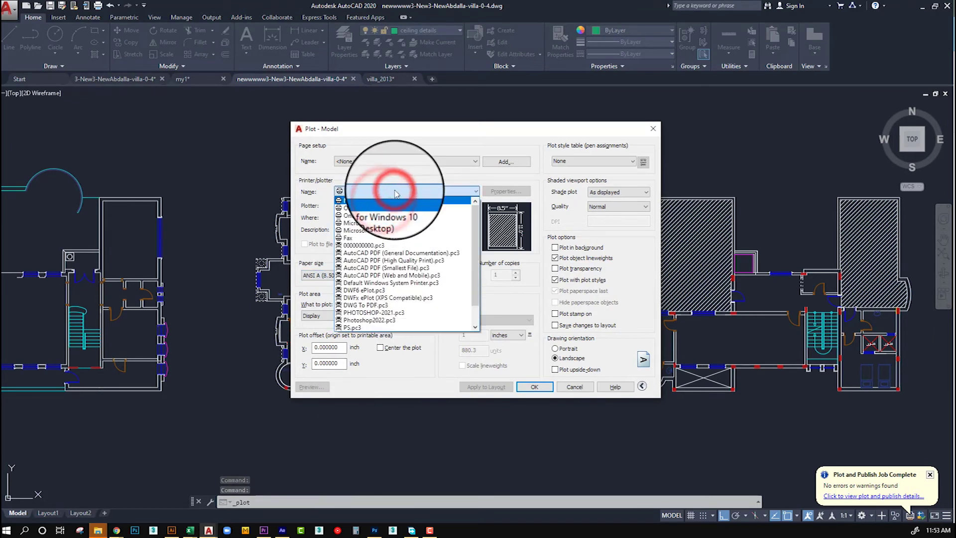
pyautogui.scroll(-1, 401, 268)
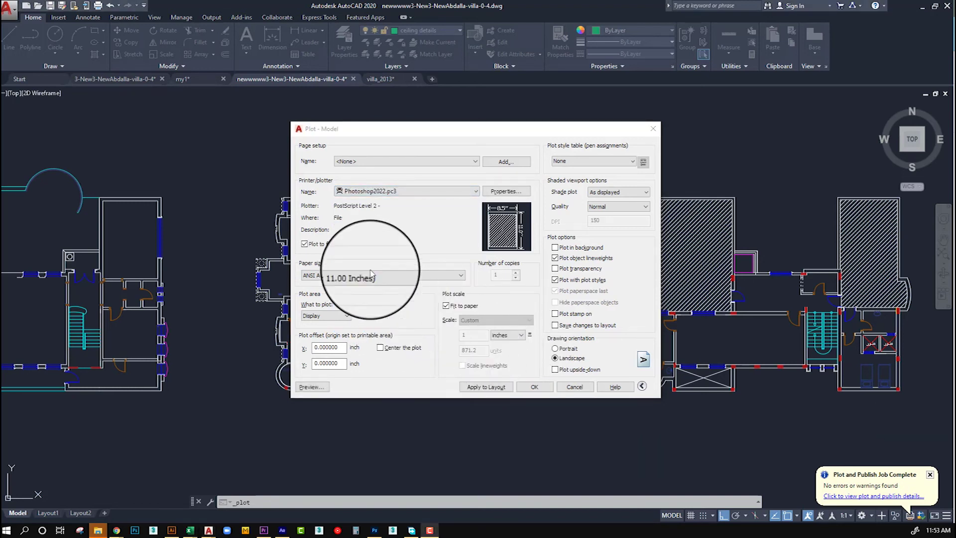
pyautogui.click(345, 280)
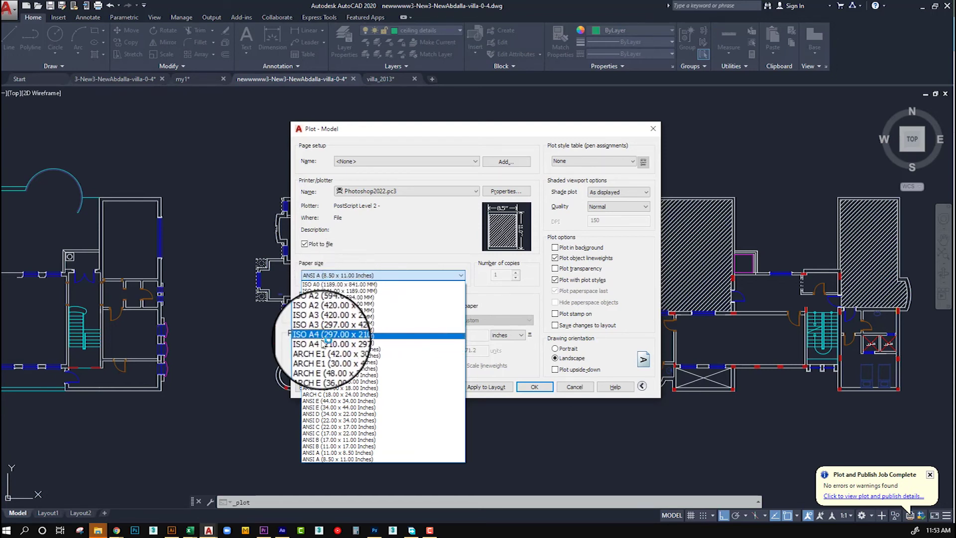
pyautogui.click(343, 333)
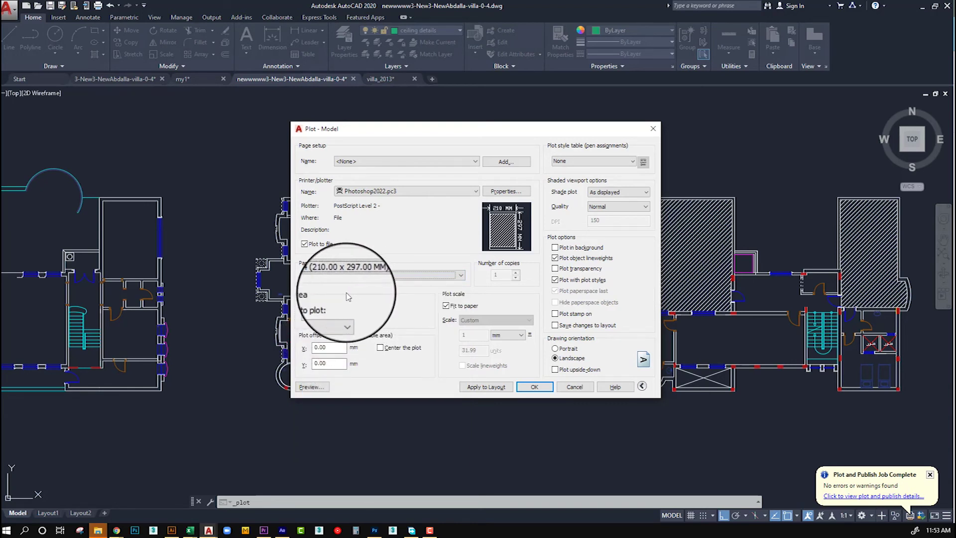
# Plot a centred window around the middle floor plan and check it in Preview
pyautogui.click(331, 319)
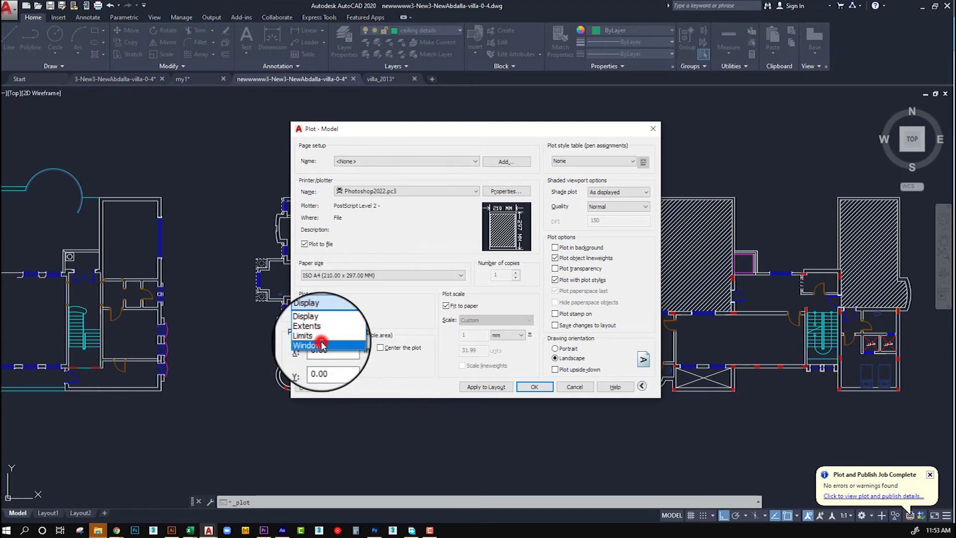
pyautogui.click(322, 343)
pyautogui.click(227, 172)
pyautogui.click(579, 439)
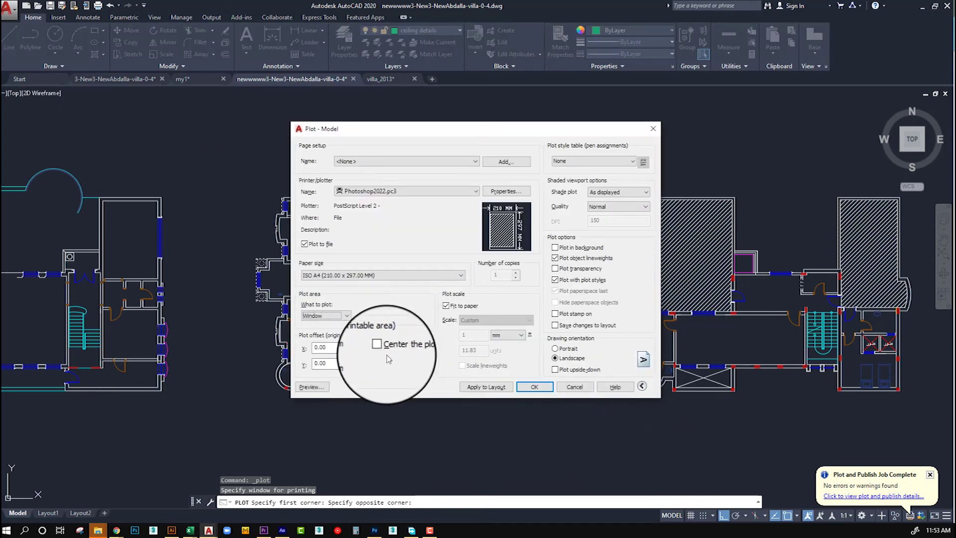
pyautogui.click(388, 350)
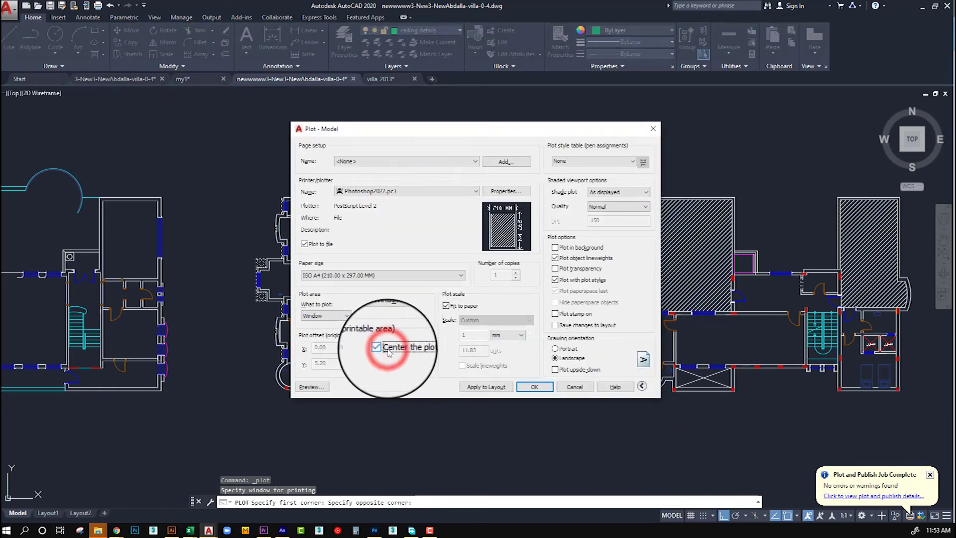
pyautogui.click(387, 348)
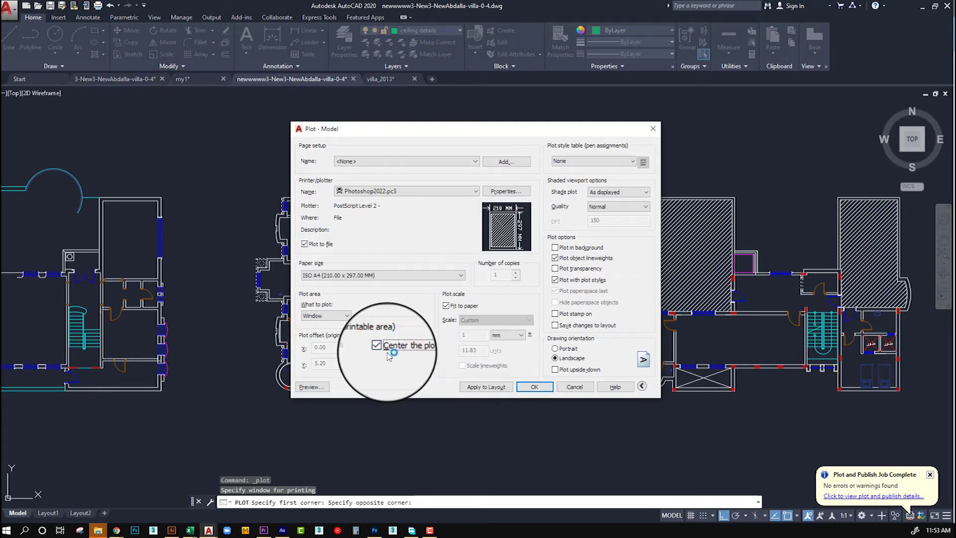
pyautogui.click(313, 388)
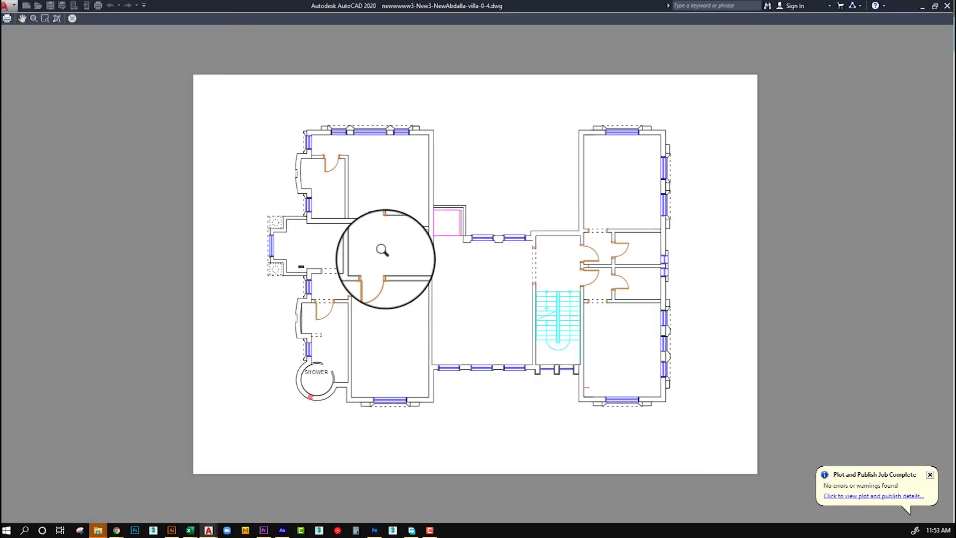
pyautogui.click(410, 277)
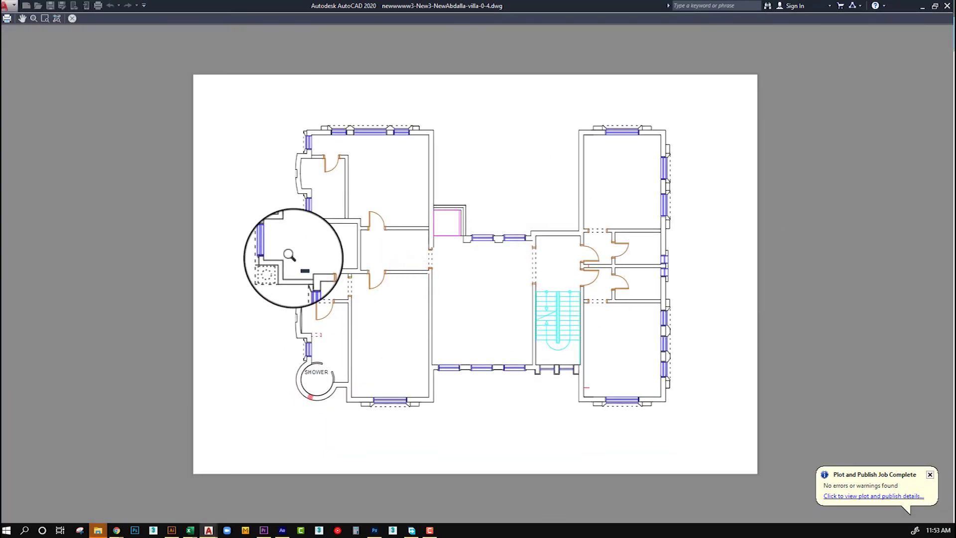
pyautogui.press('Escape')
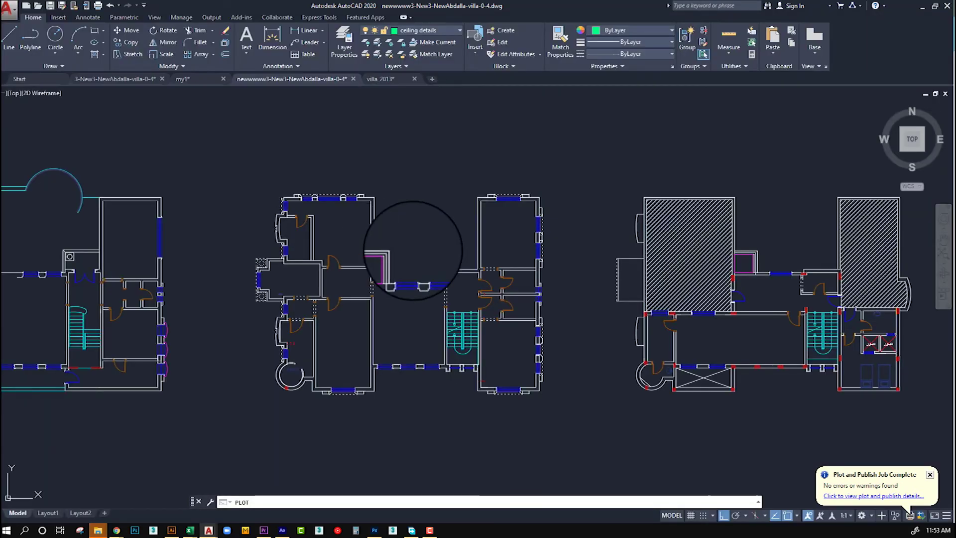
# Plot the drawing to 02.eps and locate the new file in the project folder
pyautogui.click(533, 385)
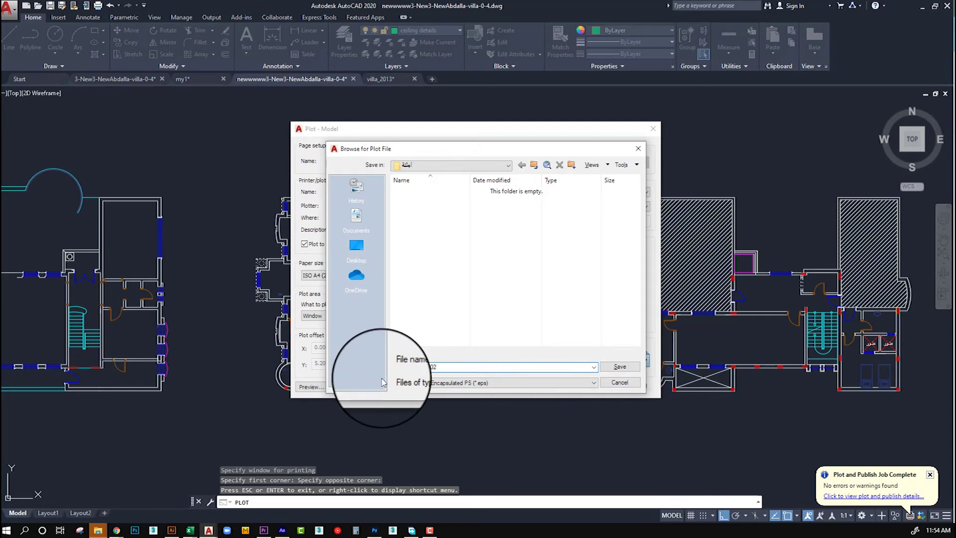
pyautogui.press('Return')
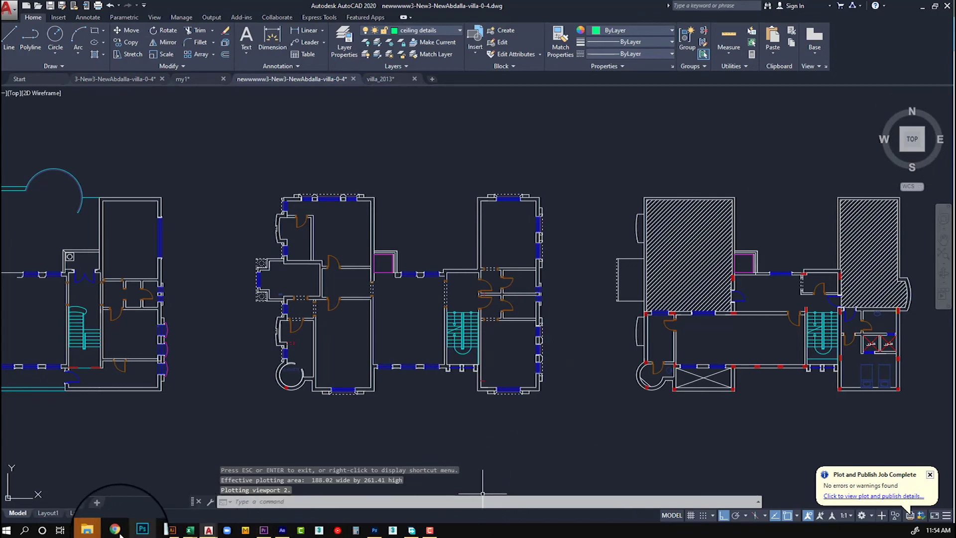
pyautogui.click(102, 532)
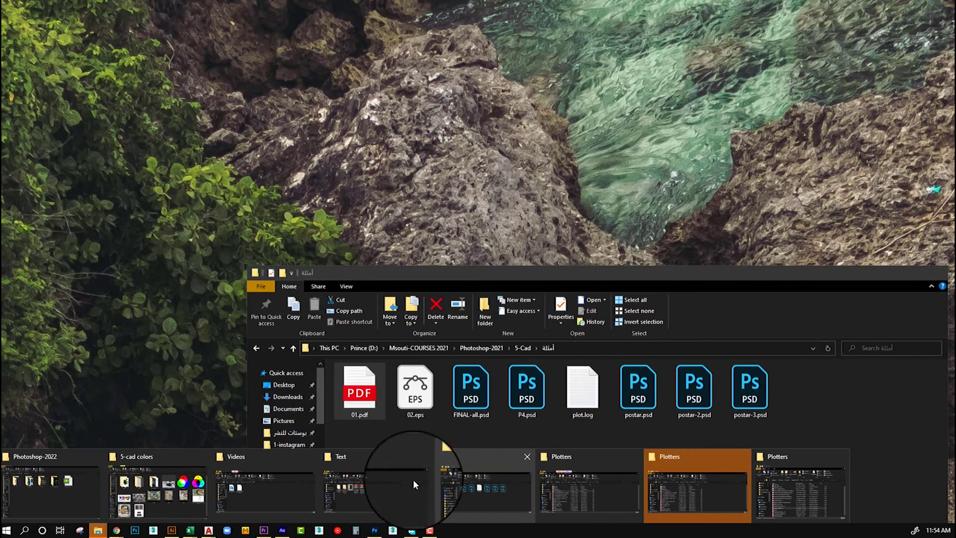
pyautogui.click(467, 477)
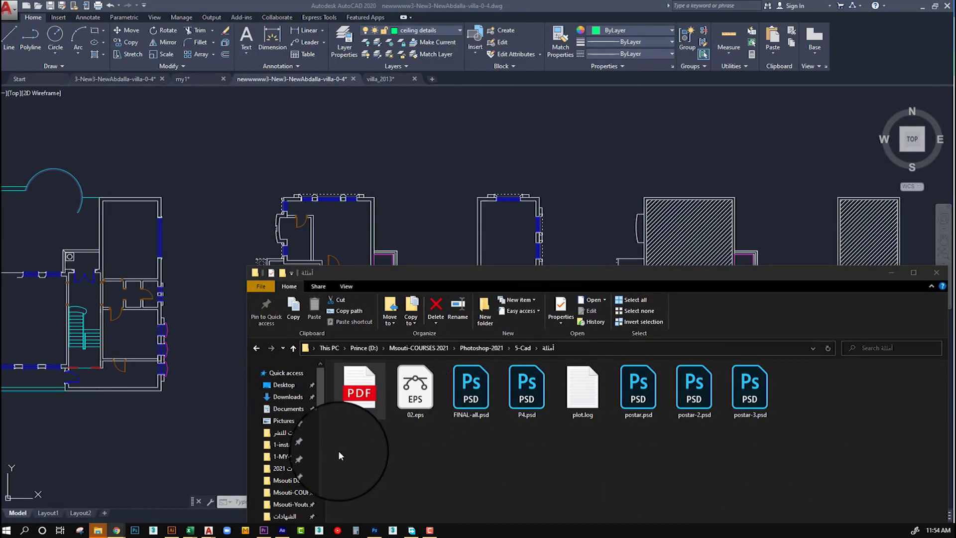
pyautogui.click(413, 398)
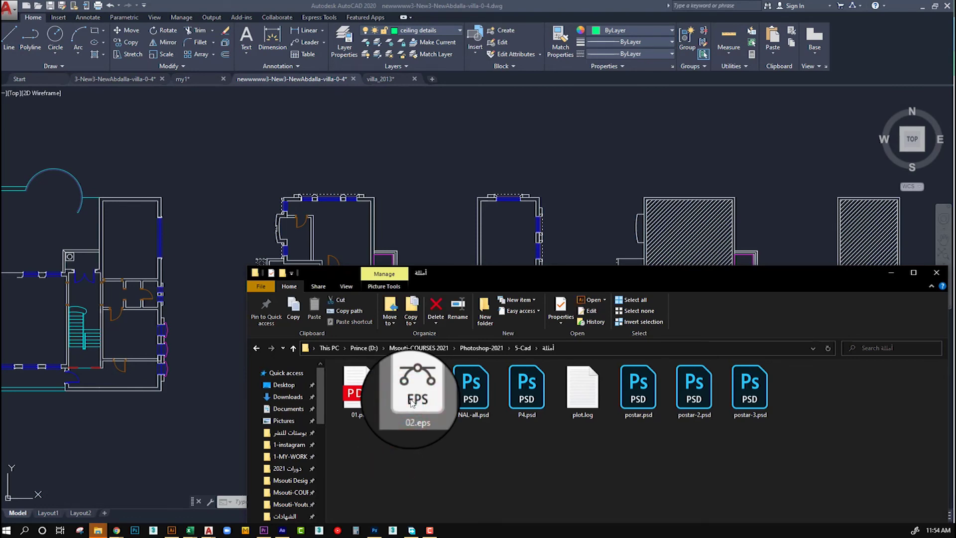
pyautogui.click(172, 529)
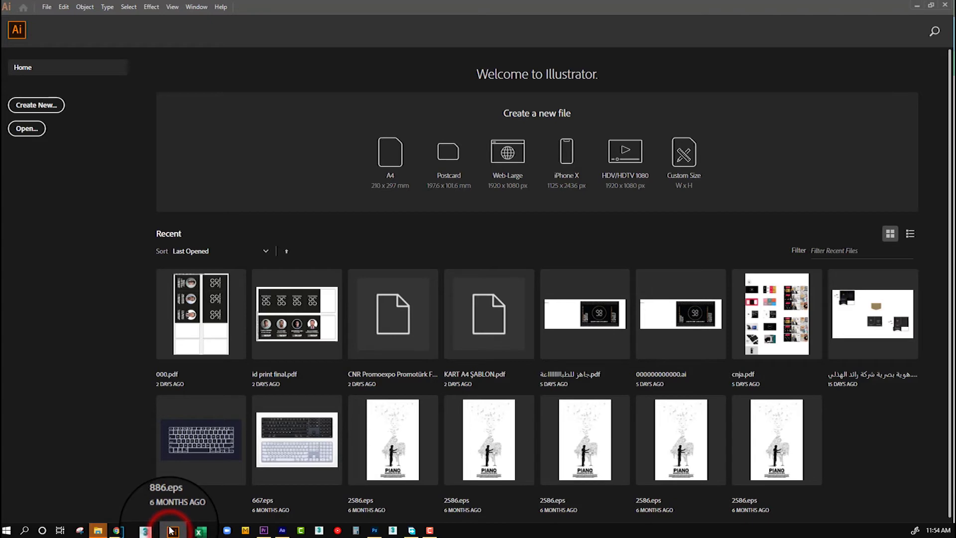
pyautogui.moveTo(97, 529)
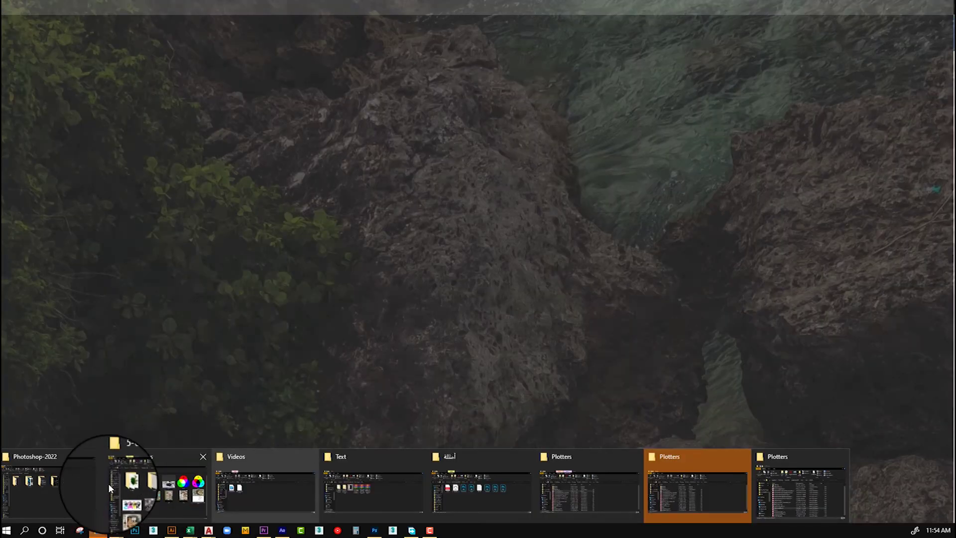
# Open 02.eps in Illustrator by dragging it in from the project folder
pyautogui.click(485, 498)
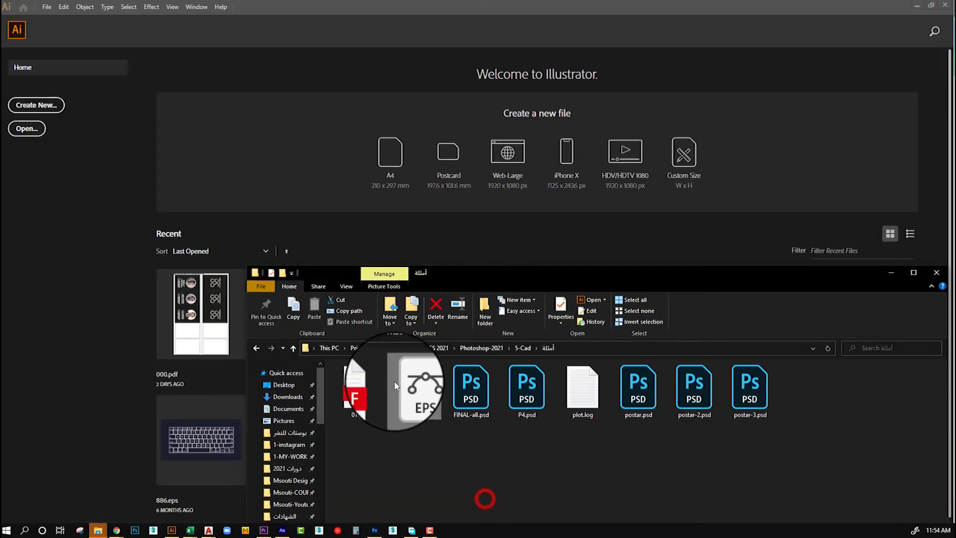
pyautogui.click(424, 401)
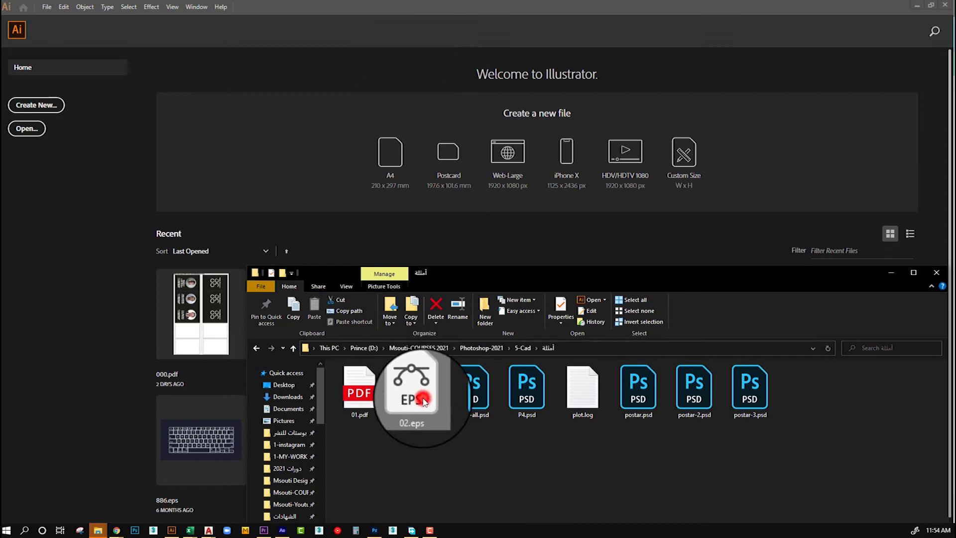
pyautogui.moveTo(424, 401); pyautogui.dragTo(426, 391)
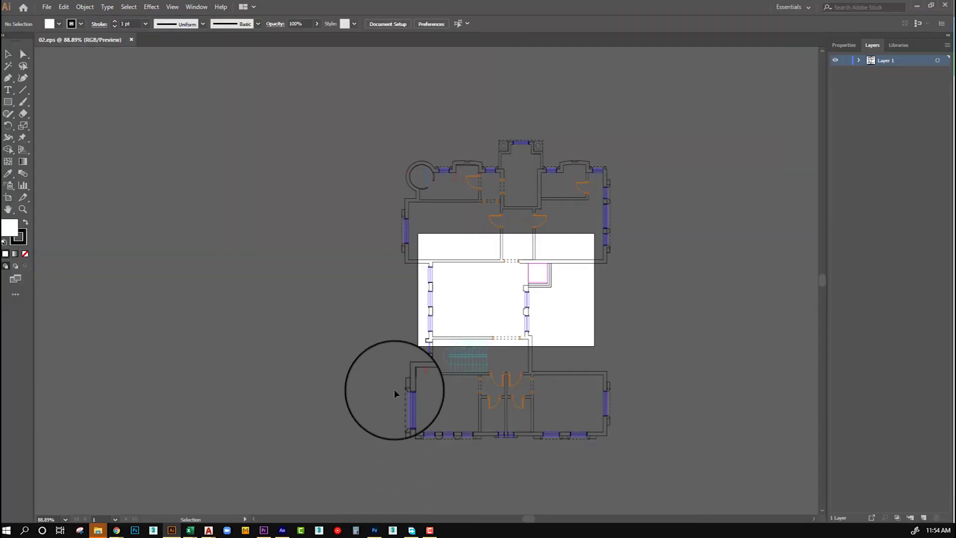
pyautogui.click(505, 259)
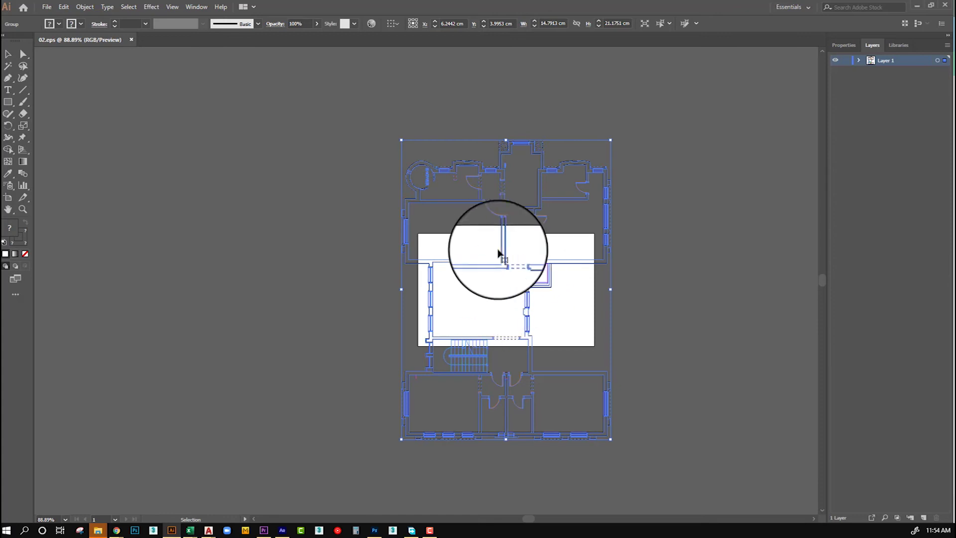
# Zoom around the 02.eps vector linework to inspect detail, then close the document
pyautogui.scroll(2, 498, 254)
pyautogui.scroll(2, 503, 253)
pyautogui.scroll(3, 506, 252)
pyautogui.click(526, 332)
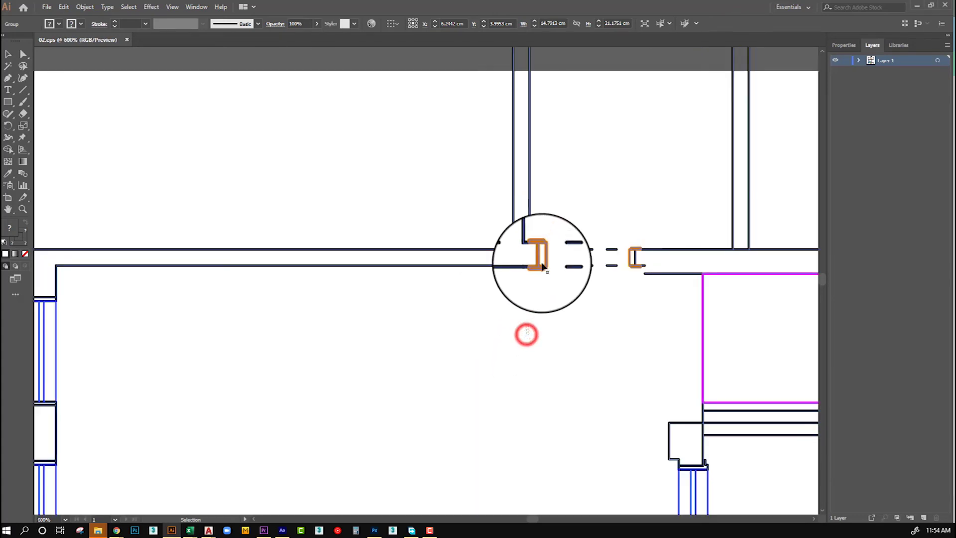
pyautogui.scroll(2, 543, 266)
pyautogui.scroll(4, 535, 245)
pyautogui.scroll(2, 466, 187)
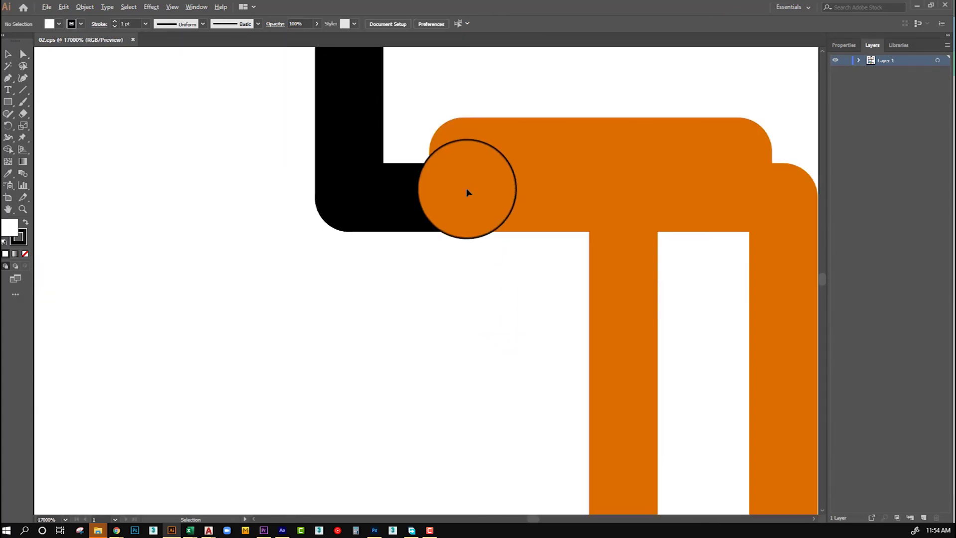
pyautogui.scroll(-2, 473, 205)
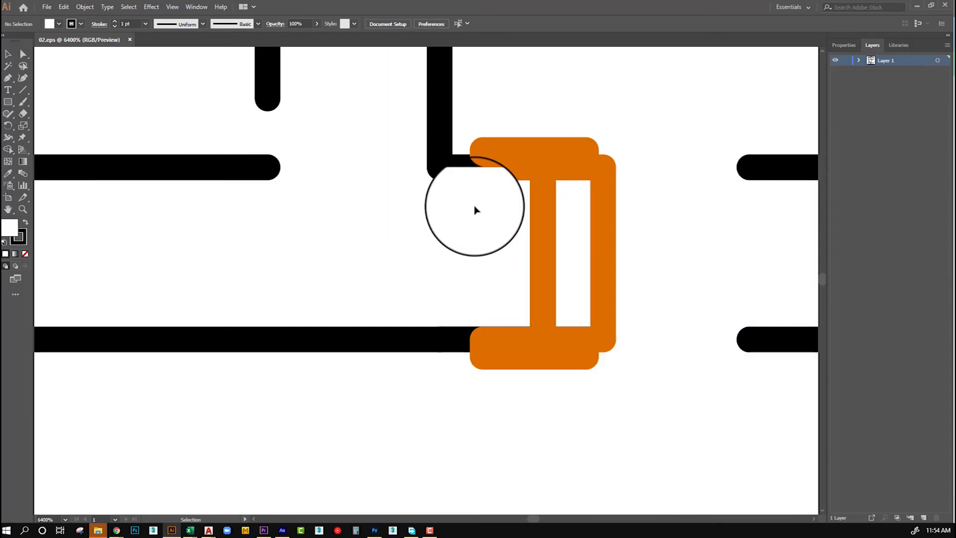
pyautogui.scroll(-1, 474, 209)
pyautogui.scroll(-3, 448, 213)
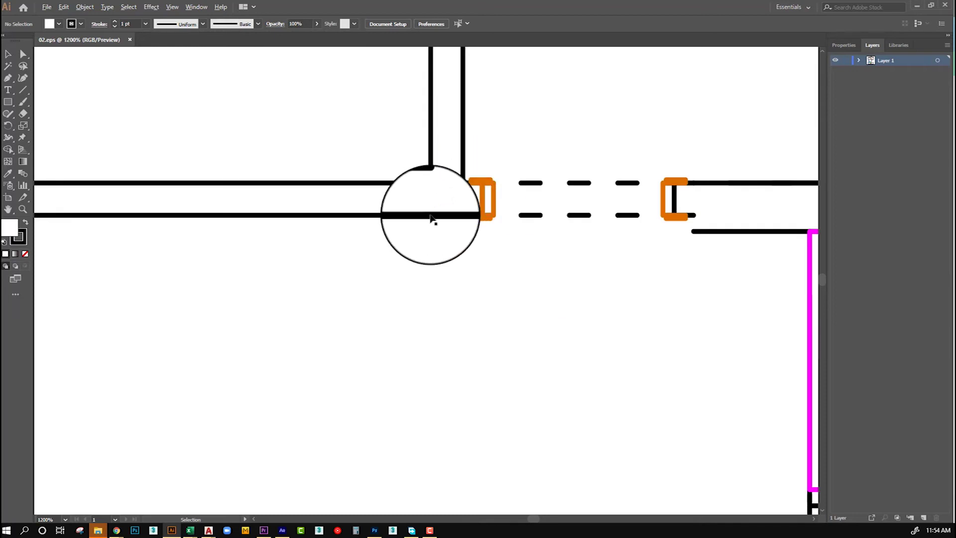
pyautogui.scroll(-4, 433, 219)
pyautogui.scroll(-5, 298, 209)
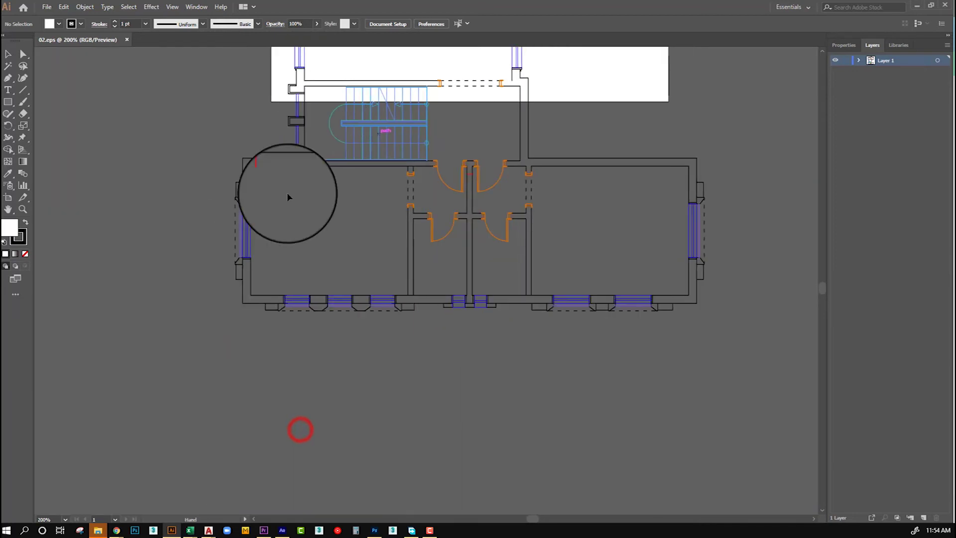
pyautogui.scroll(3, 324, 175)
pyautogui.scroll(2, 697, 138)
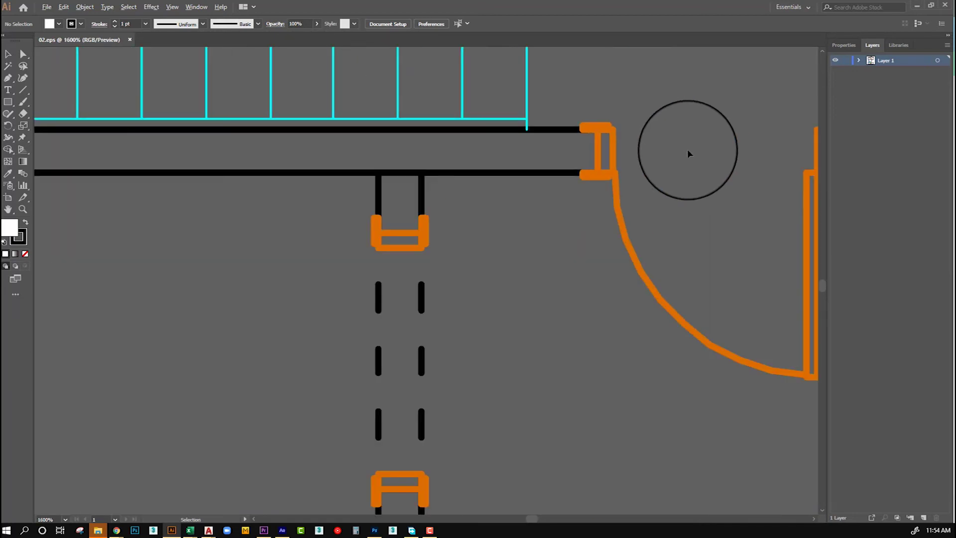
pyautogui.scroll(2, 684, 146)
pyautogui.scroll(-3, 584, 230)
pyautogui.scroll(-3, 581, 231)
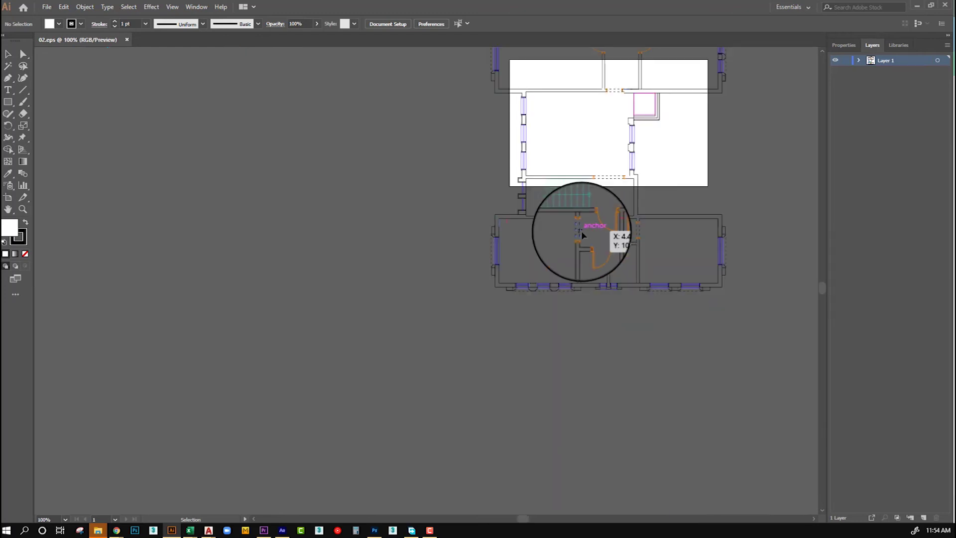
pyautogui.hotkey('ctrl', 'w')
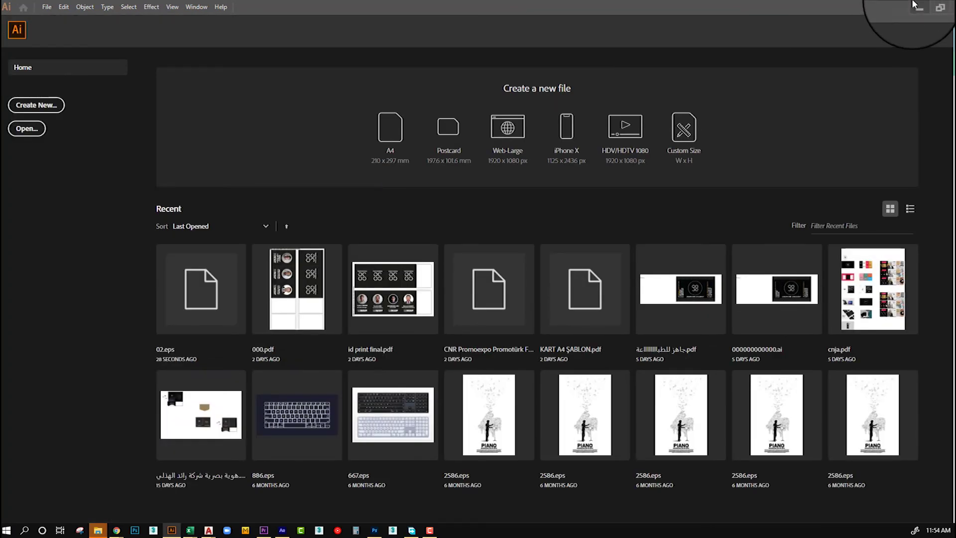
# Drag 02.eps from the project folder into Photoshop
pyautogui.click(919, 6)
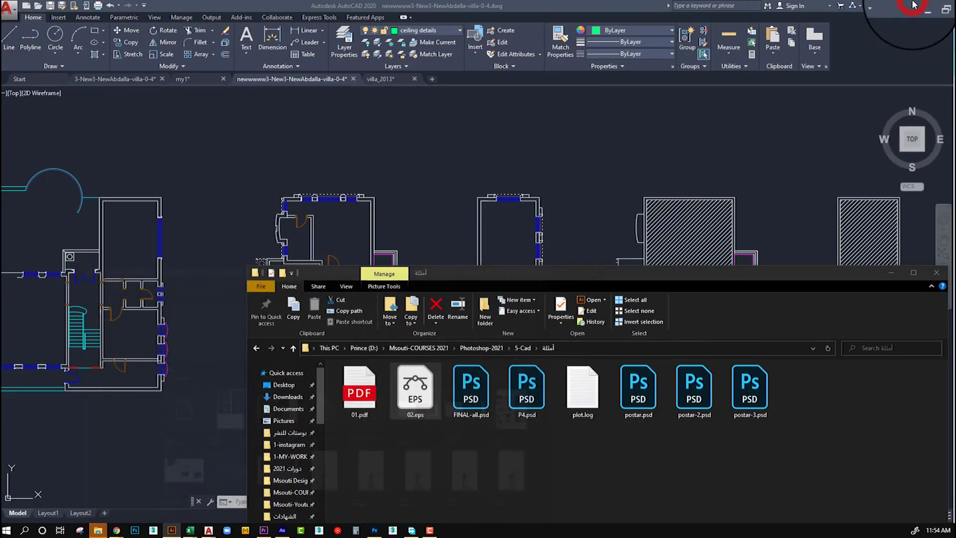
pyautogui.click(412, 383)
pyautogui.moveTo(409, 383)
pyautogui.mouseDown()
pyautogui.moveTo(396, 411)
pyautogui.moveTo(555, 4)
pyautogui.mouseUp()
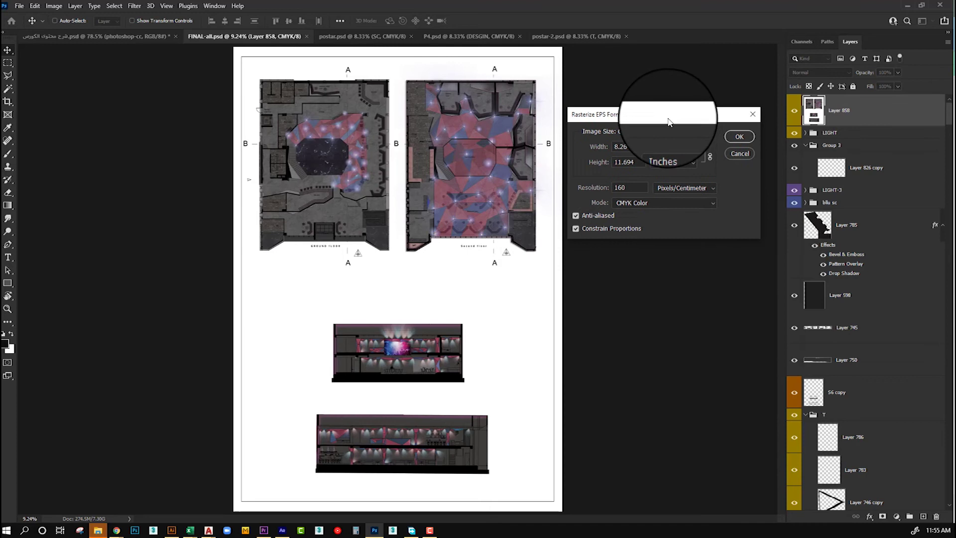
# Rasterize the EPS in centimetres at 160 pixels per centimetre
pyautogui.click(672, 146)
pyautogui.click(696, 180)
pyautogui.click(680, 160)
pyautogui.click(681, 198)
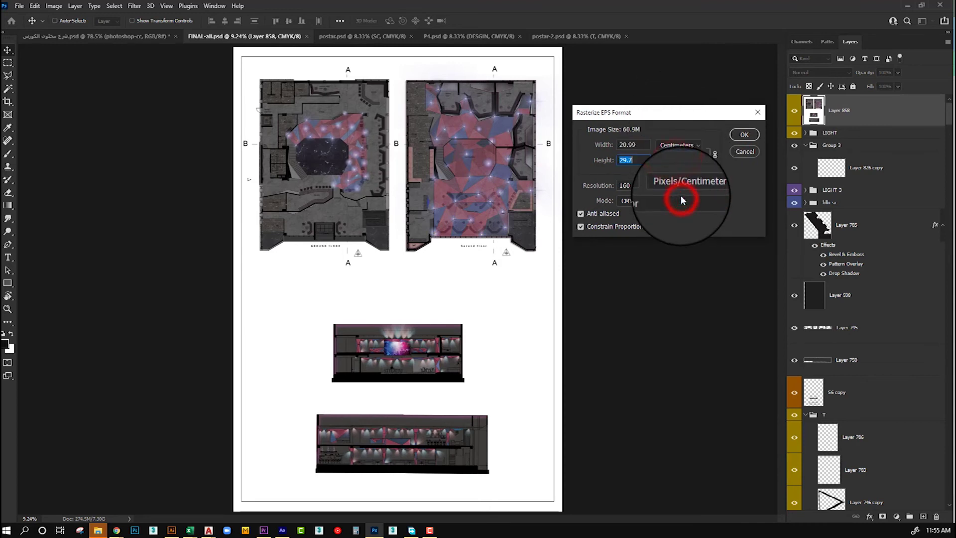
pyautogui.click(639, 144)
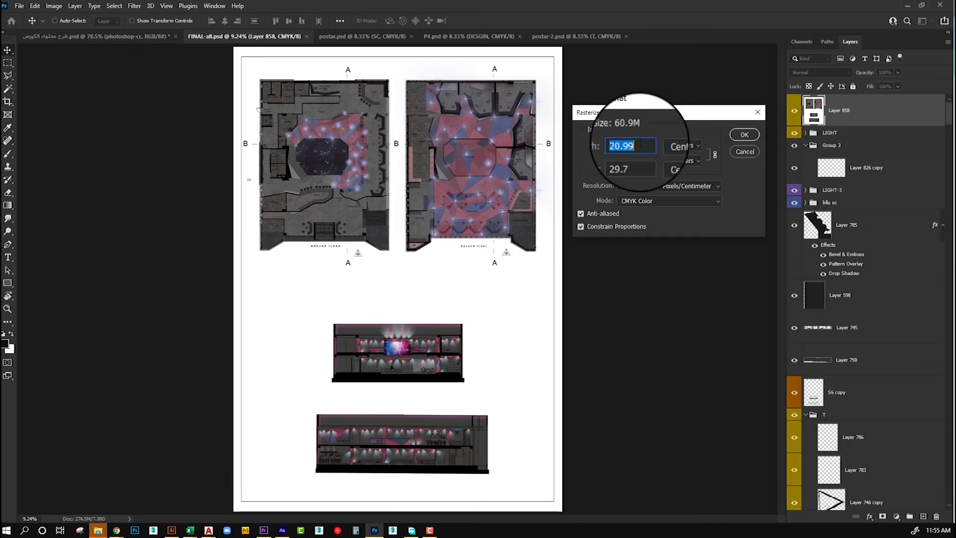
pyautogui.click(631, 187)
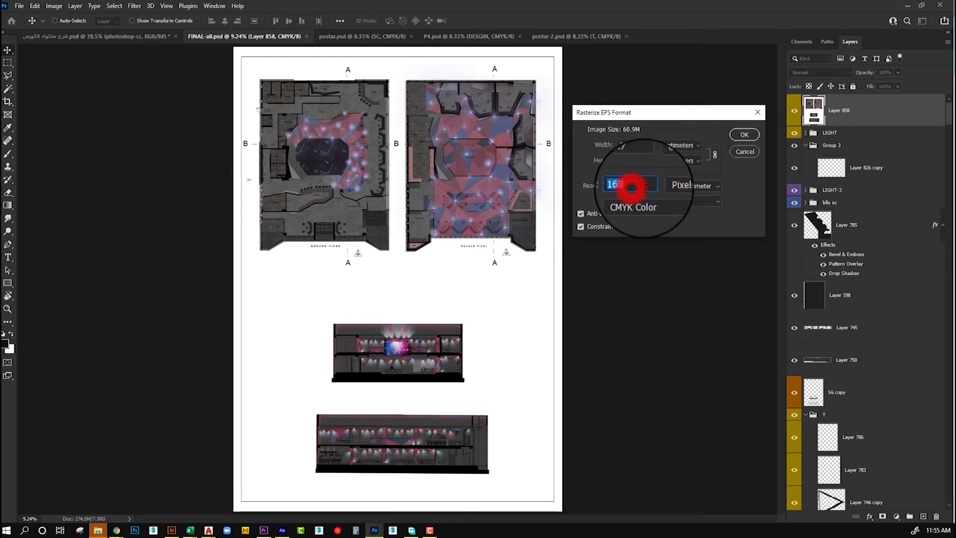
pyautogui.click(676, 187)
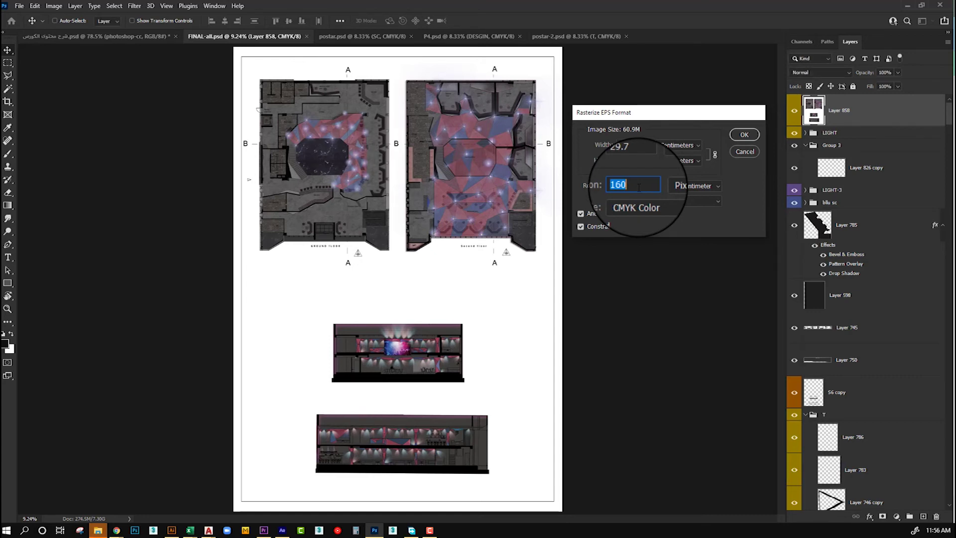
pyautogui.press('Return')
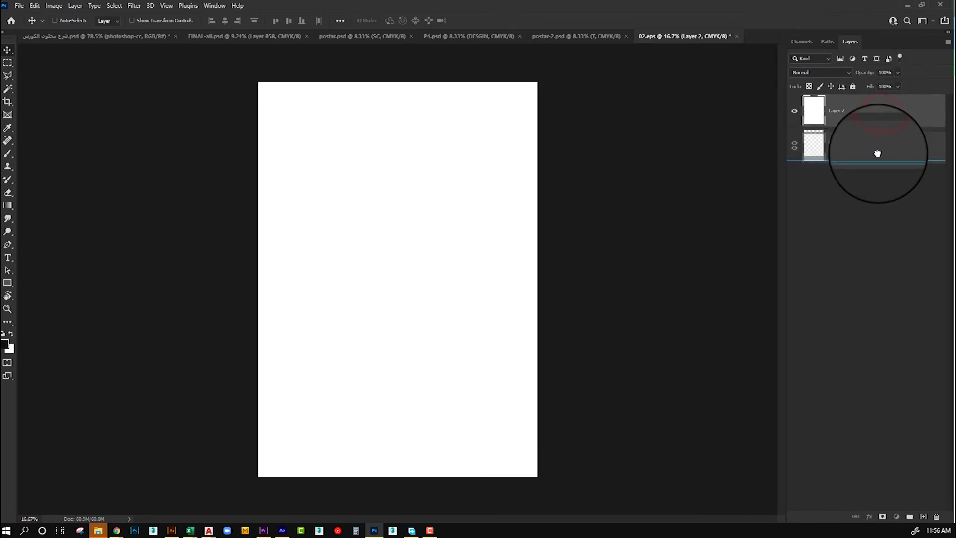
# Move the white Layer 2 beneath the floor plan layer and zoom in to inspect
pyautogui.moveTo(882, 118); pyautogui.dragTo(868, 154)
pyautogui.click(837, 117)
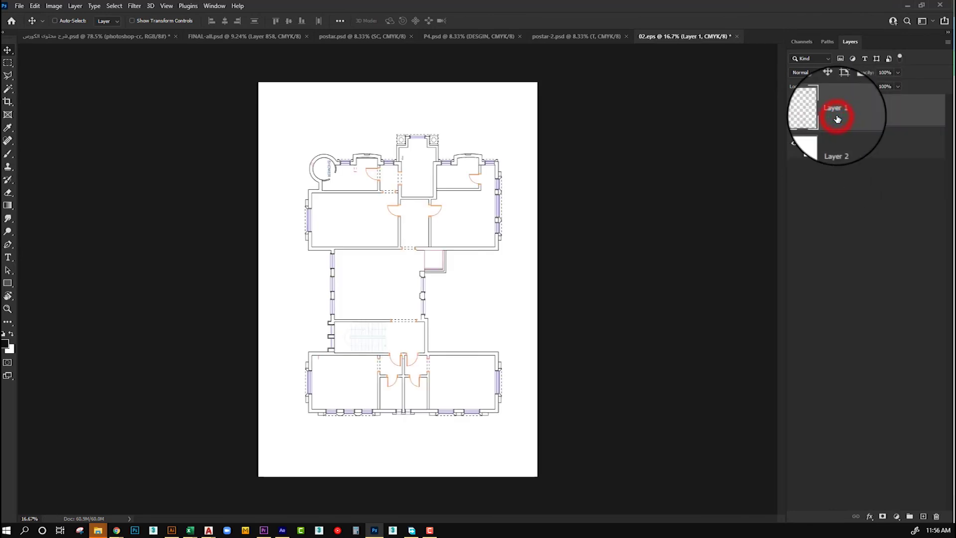
pyautogui.hotkey('ctrl', '+')
pyautogui.hotkey('ctrl', '+')
pyautogui.hotkey('ctrl', '+')
pyautogui.hotkey('ctrl', '1')
pyautogui.moveTo(473, 101); pyautogui.dragTo(422, 397)
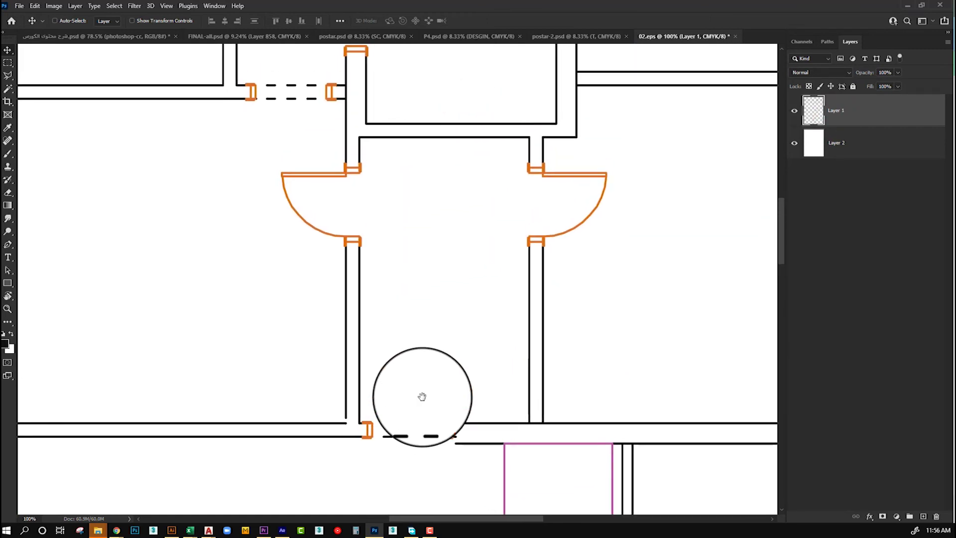
pyautogui.moveTo(98, 530)
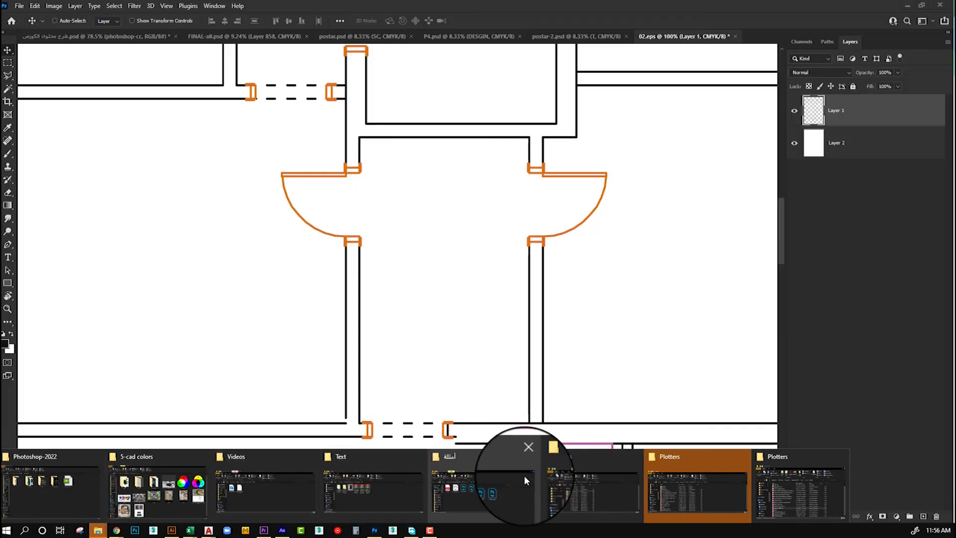
# Open and import 01.pdf from the project folder
pyautogui.click(513, 480)
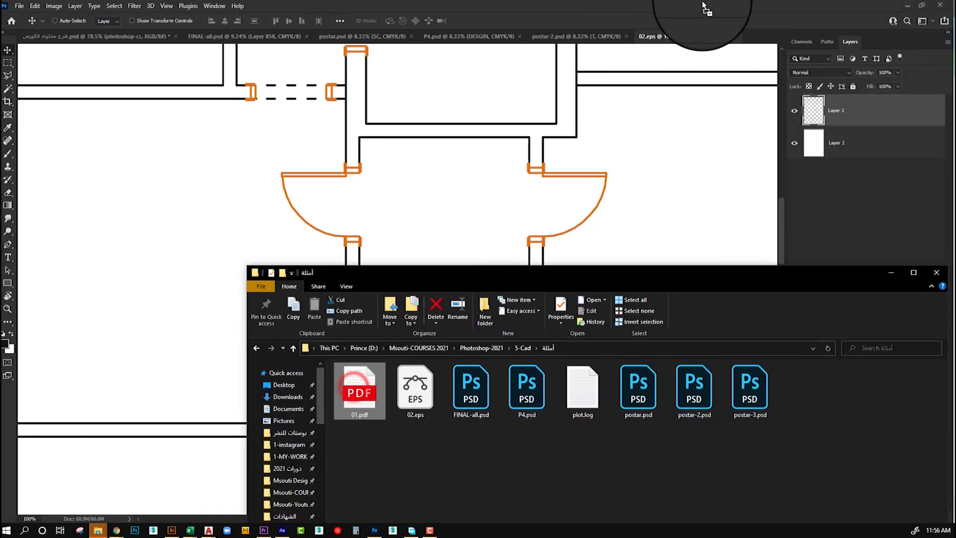
pyautogui.click(647, 79)
pyautogui.press('Return')
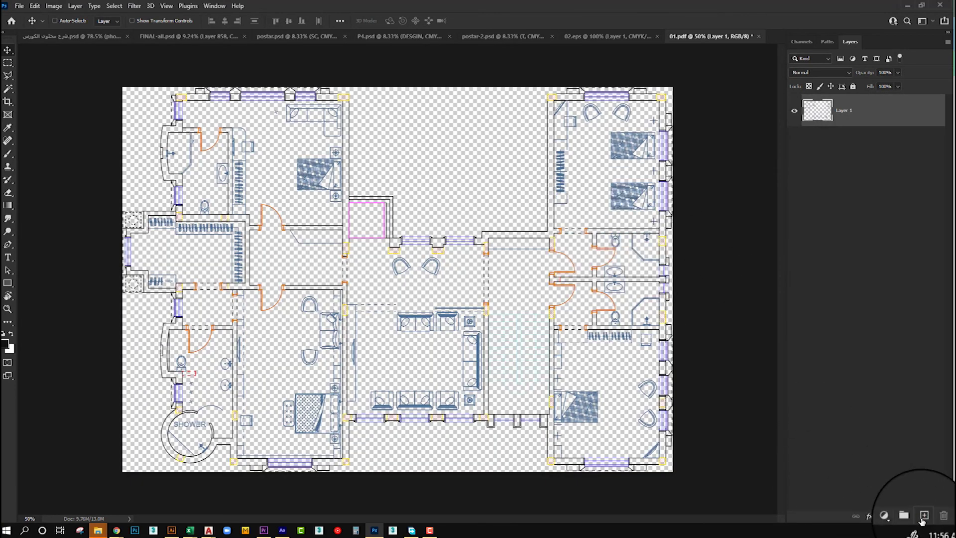
# Add a white-filled layer beneath the 01.pdf plan and zoom in
pyautogui.click(924, 517)
pyautogui.hotkey('ctrl', 'BackSpace')
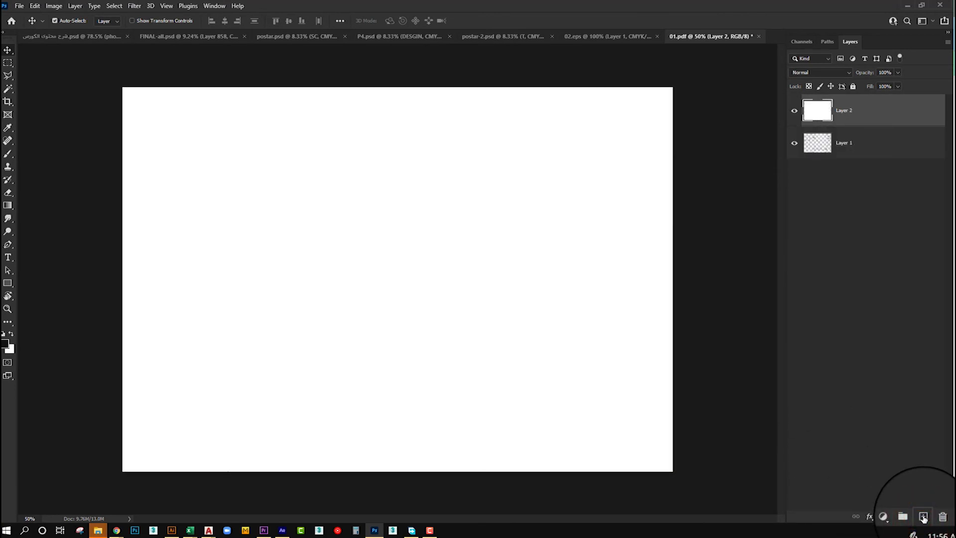
pyautogui.hotkey('ctrl', '[')
pyautogui.hotkey('ctrl', '+')
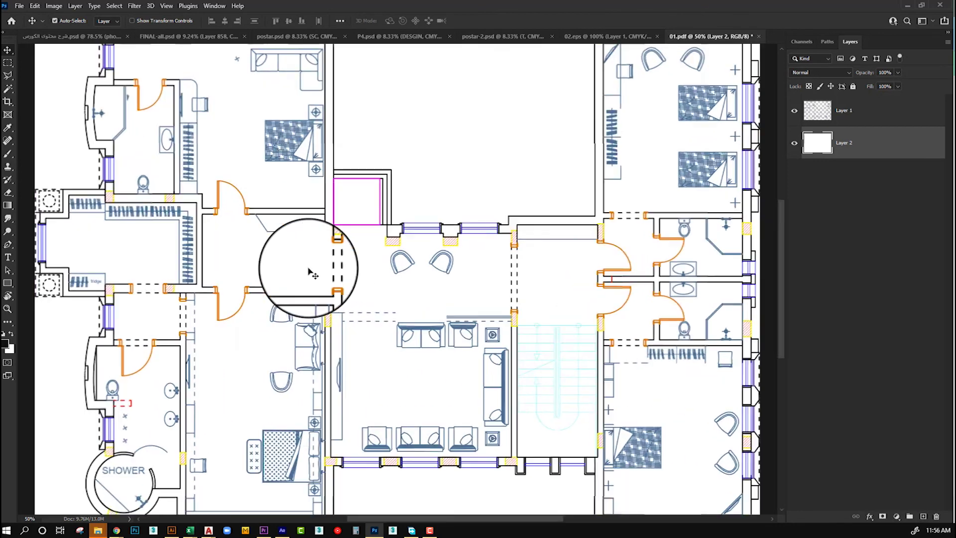
pyautogui.hotkey('ctrl', '+')
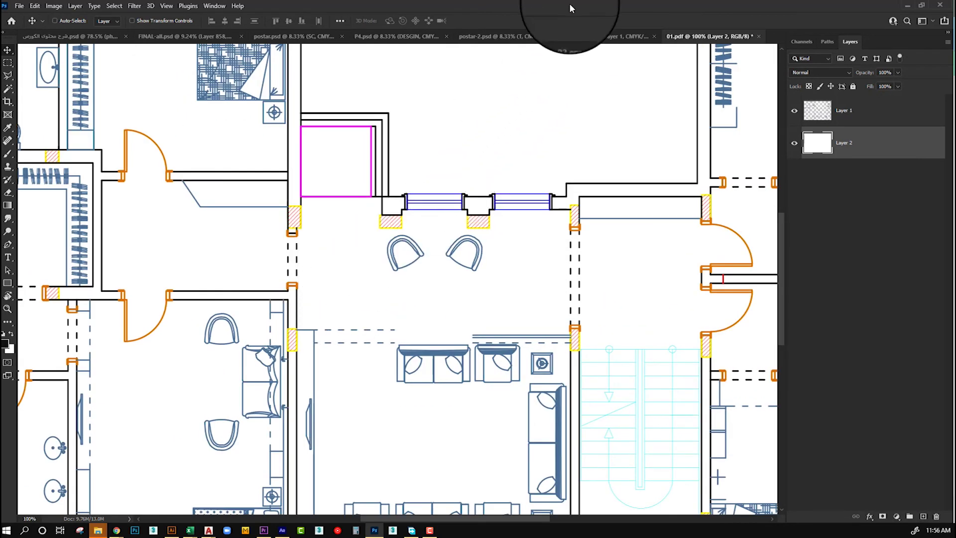
# Switch to 02.eps, pan over the stairs and doors, then fit the plan on screen
pyautogui.click(579, 35)
pyautogui.moveTo(326, 152)
pyautogui.mouseDown()
pyautogui.moveTo(357, 313)
pyautogui.moveTo(406, 479)
pyautogui.mouseUp()
pyautogui.moveTo(495, 397); pyautogui.dragTo(330, 160)
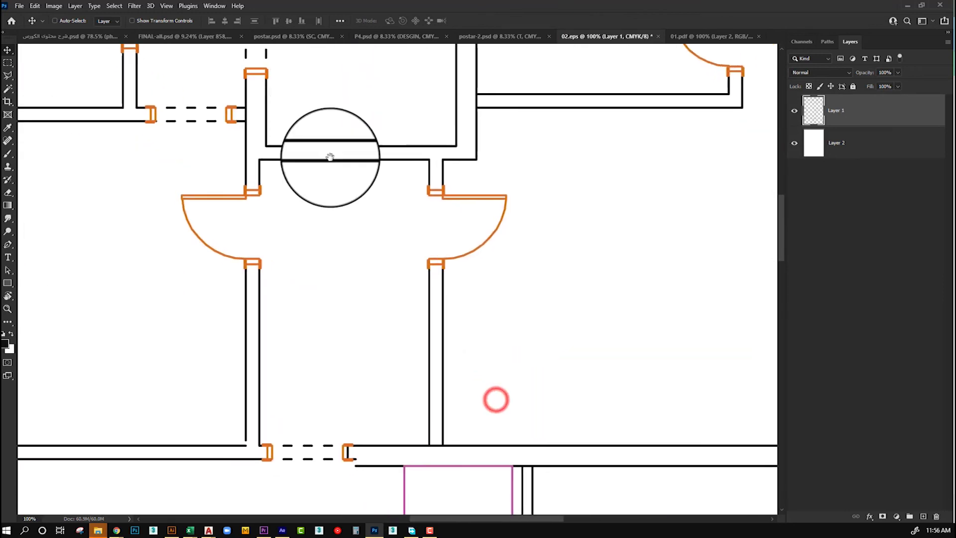
pyautogui.moveTo(441, 389); pyautogui.dragTo(353, 174)
pyautogui.moveTo(335, 335); pyautogui.dragTo(569, 139)
pyautogui.moveTo(335, 420); pyautogui.dragTo(314, 303)
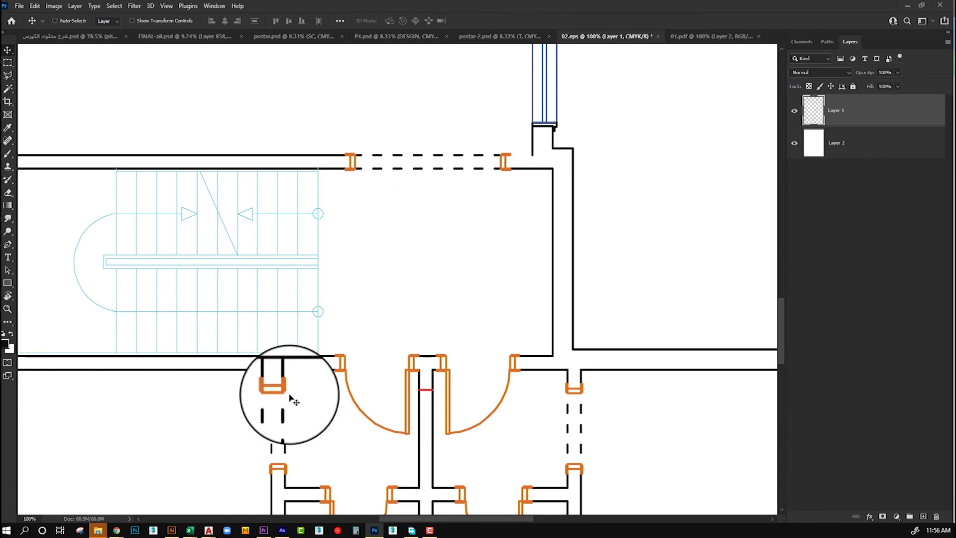
pyautogui.hotkey('ctrl', '0')
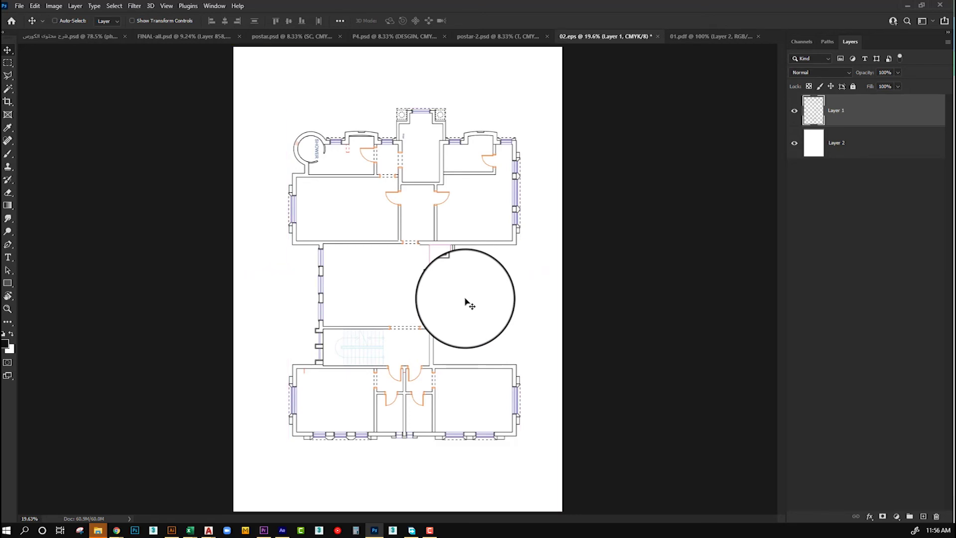
pyautogui.scroll(-5, 470, 301)
pyautogui.scroll(2, 469, 297)
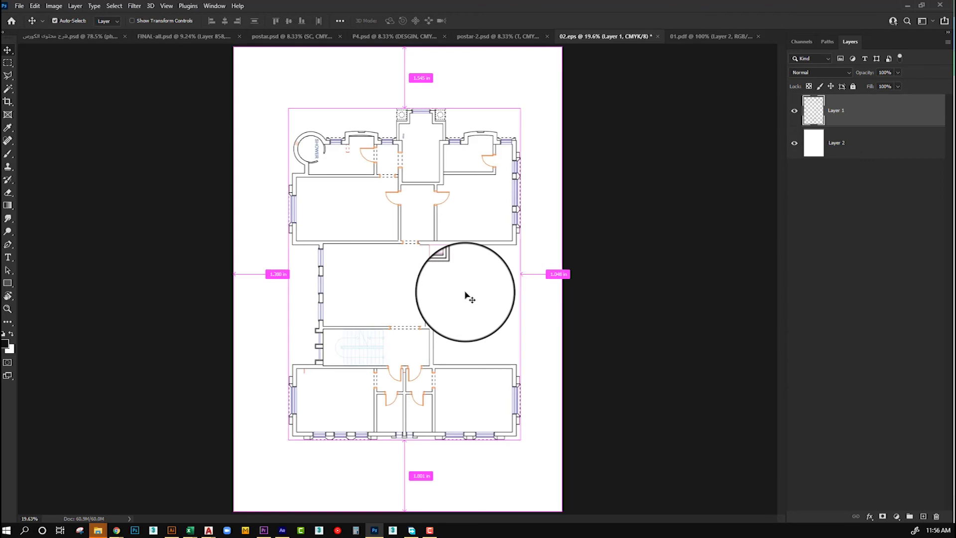
pyautogui.scroll(1, 470, 297)
pyautogui.scroll(3, 469, 297)
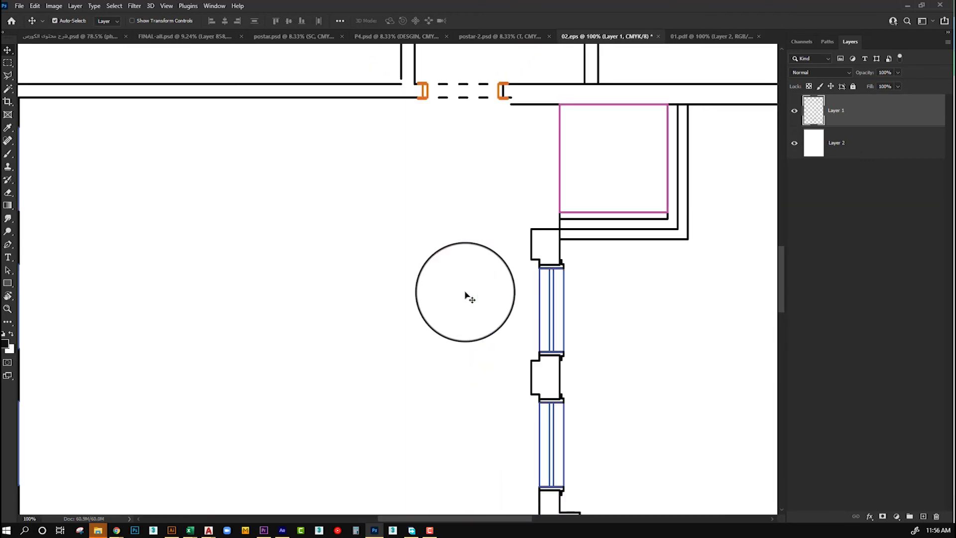
pyautogui.scroll(-5, 468, 296)
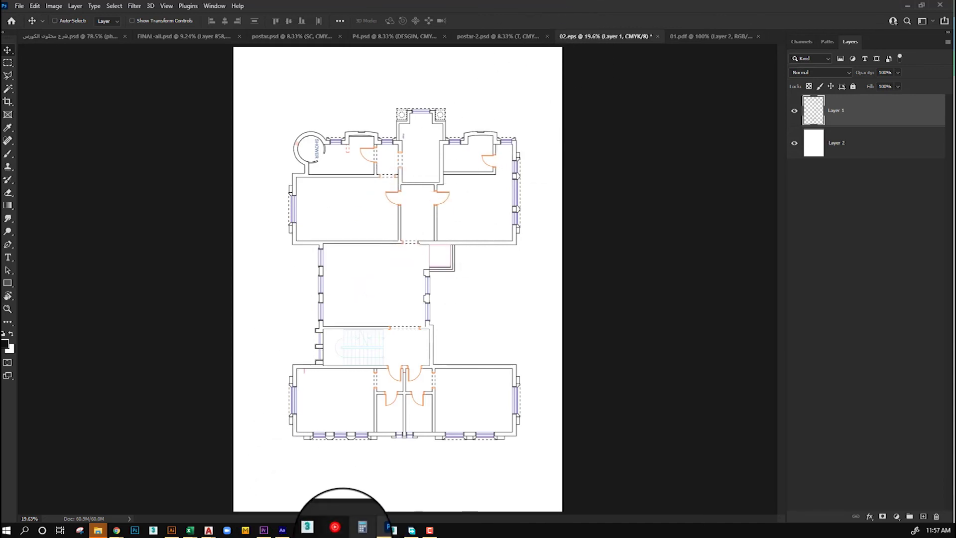
pyautogui.click(207, 531)
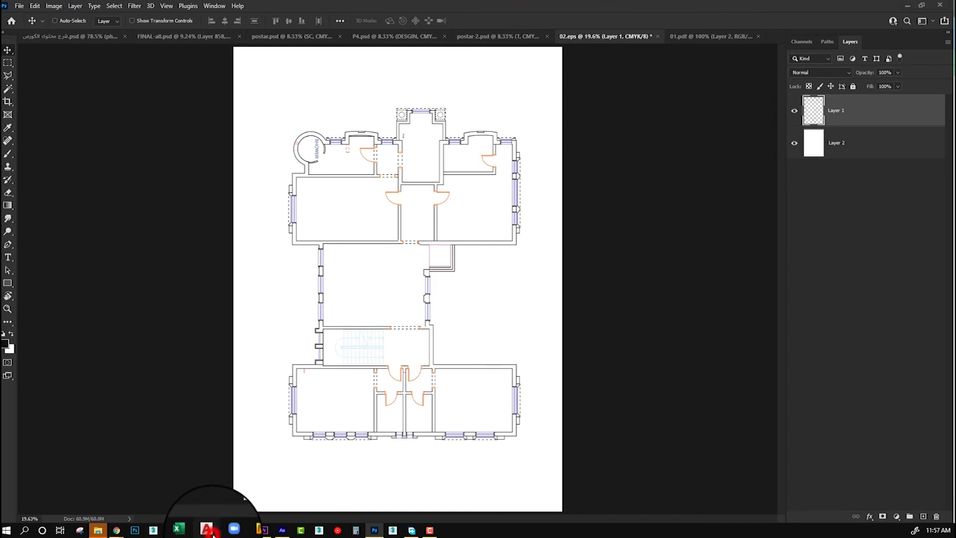
# Draw a page-sized rectangle above the villa plans with the REC command
pyautogui.click(304, 478)
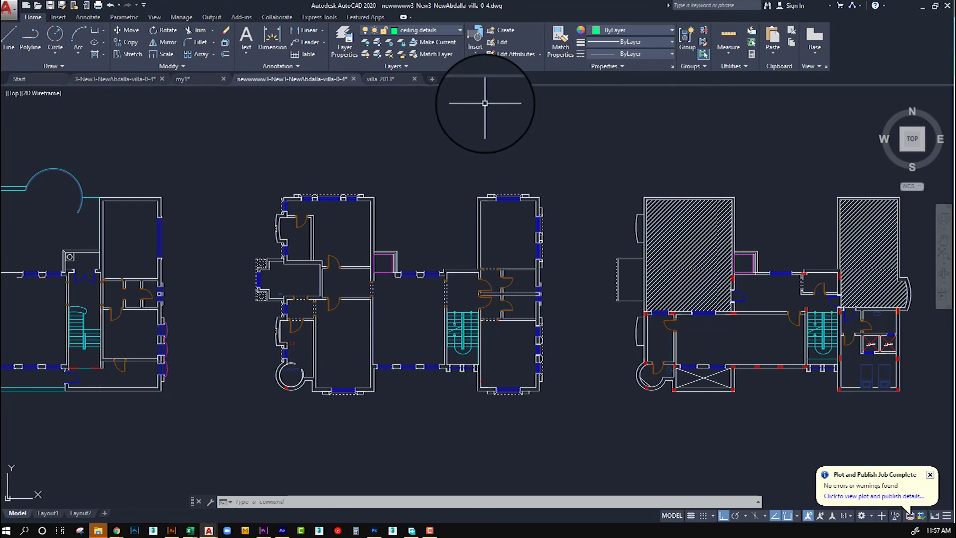
pyautogui.scroll(-4, 459, 245)
pyautogui.moveTo(469, 202); pyautogui.dragTo(348, 332)
pyautogui.write('rec')
pyautogui.press('Return')
pyautogui.click(346, 116)
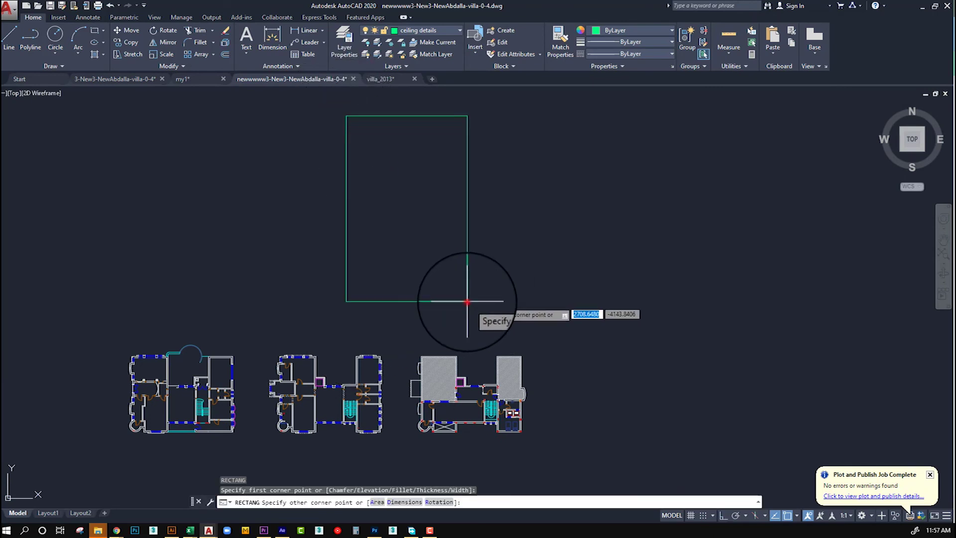
pyautogui.click(467, 301)
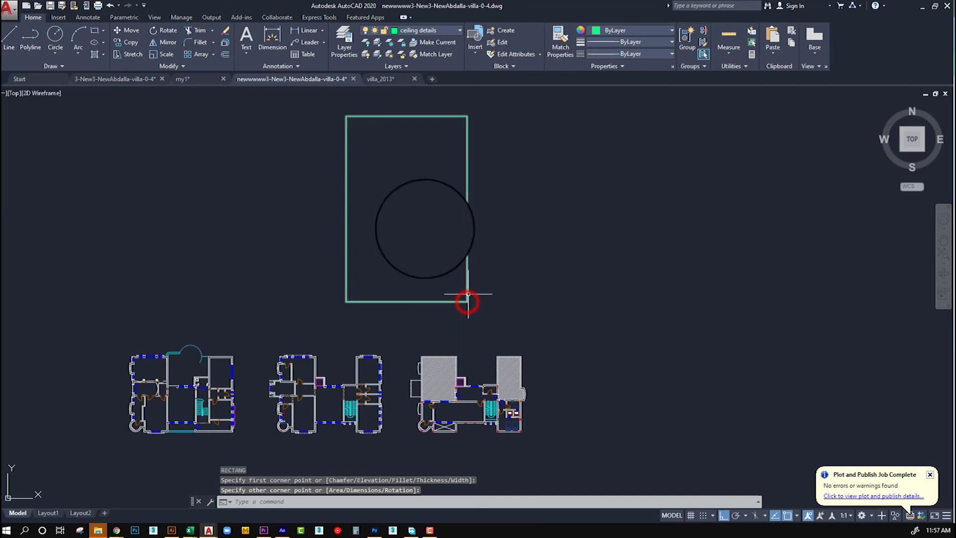
# Select the middle floor plan and move it into the rectangle
pyautogui.click(389, 346)
pyautogui.click(251, 447)
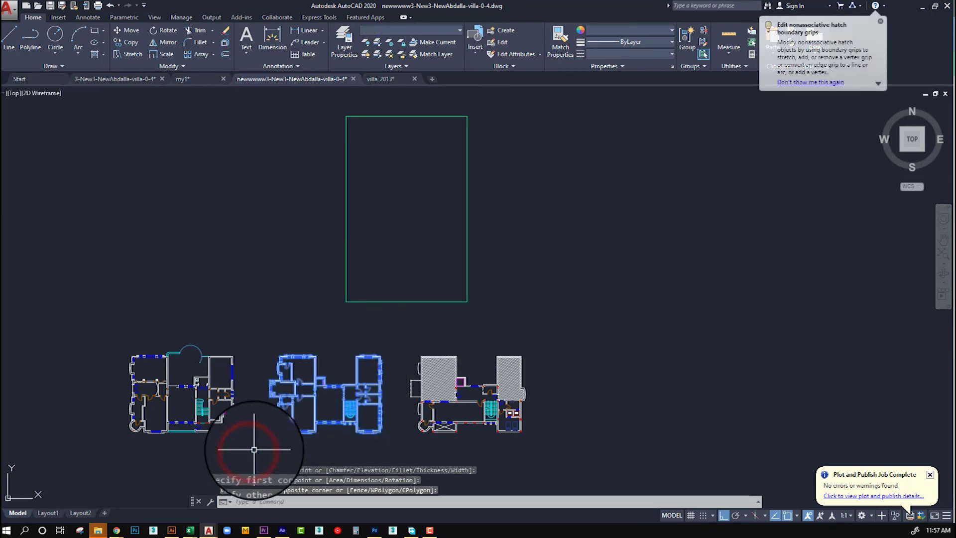
pyautogui.write('m')
pyautogui.press('Return')
pyautogui.click(351, 413)
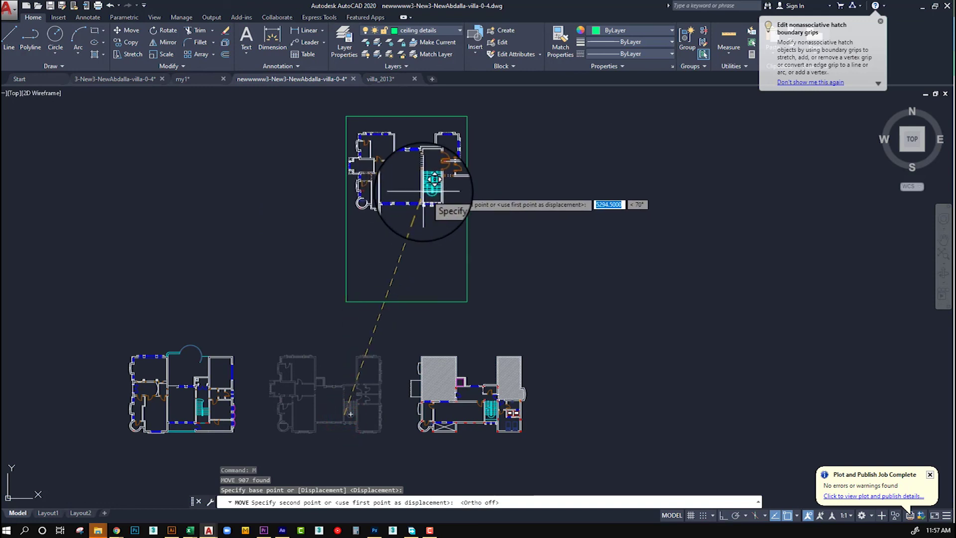
pyautogui.click(424, 192)
pyautogui.scroll(2, 413, 197)
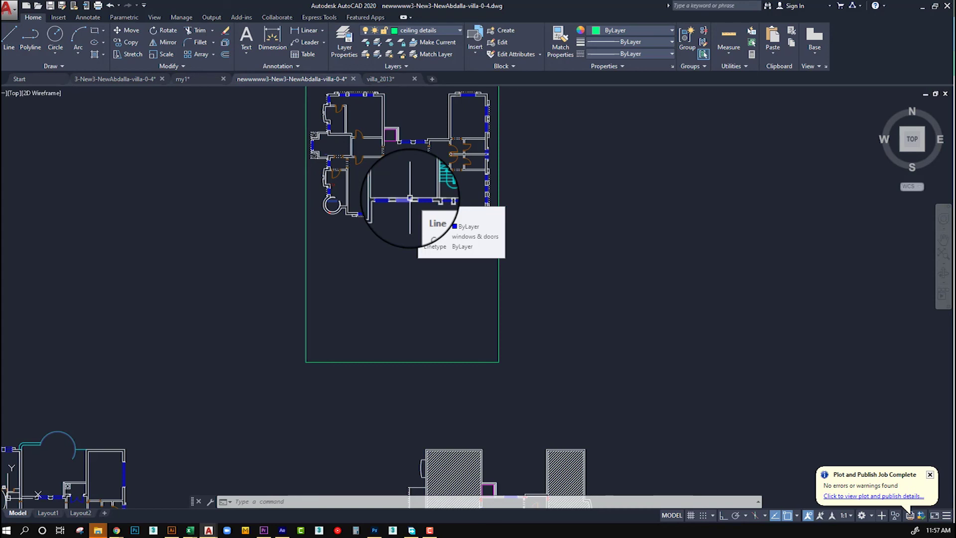
# Draw a large arc from left of the frame, below it, to the far right
pyautogui.moveTo(410, 256); pyautogui.dragTo(418, 300)
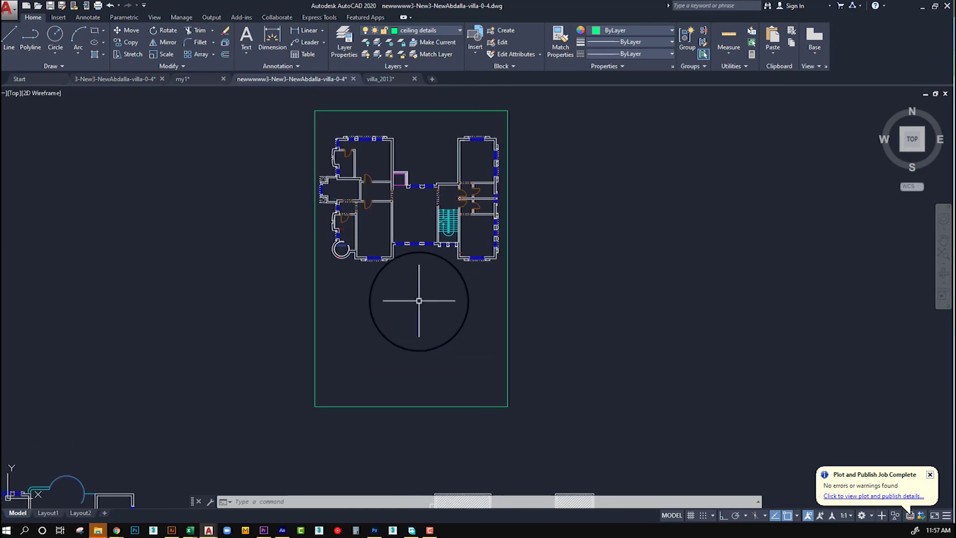
pyautogui.write('arc')
pyautogui.press('Return')
pyautogui.click(275, 186)
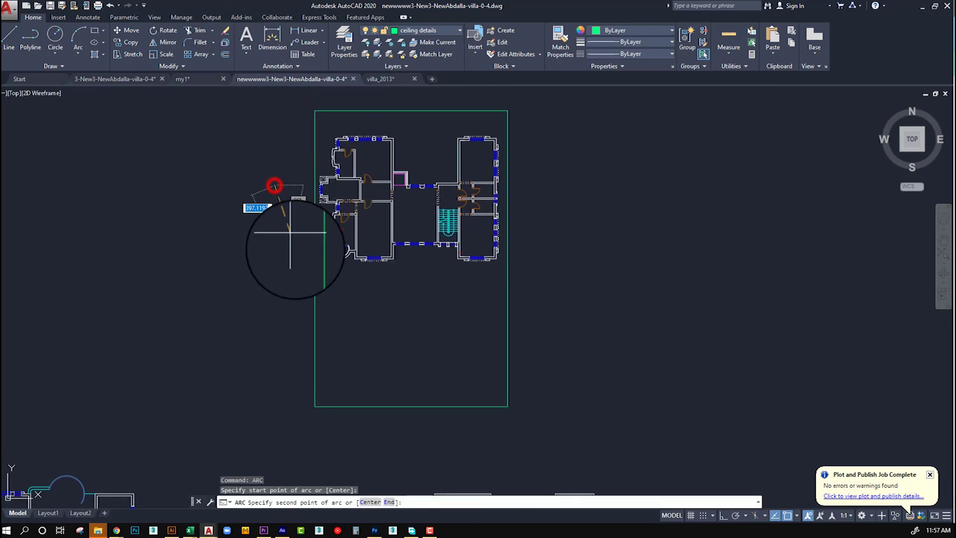
pyautogui.click(472, 453)
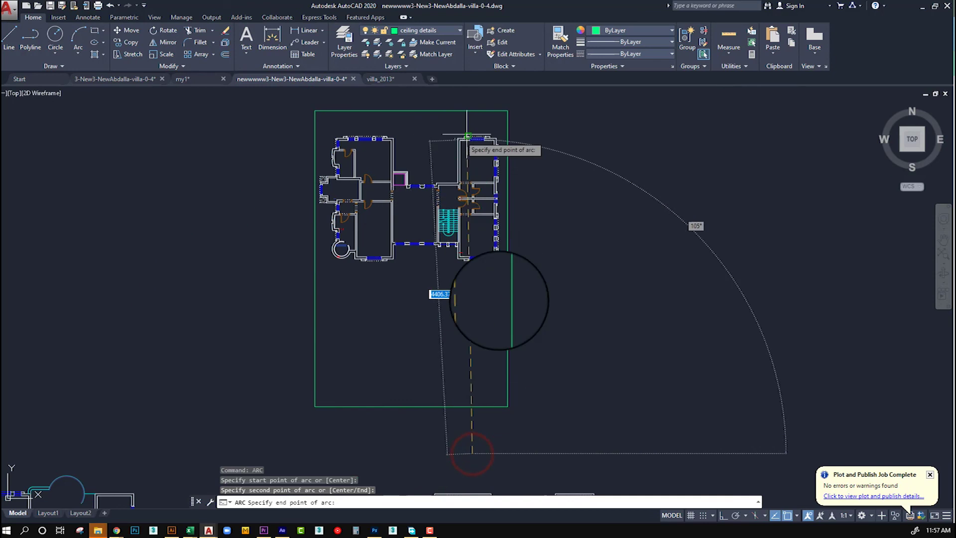
pyautogui.click(828, 377)
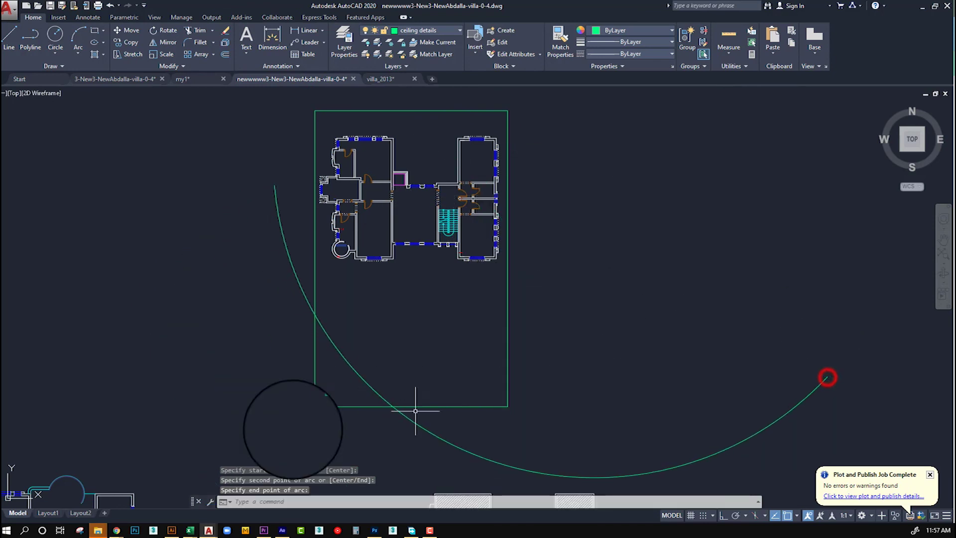
pyautogui.scroll(4, 382, 381)
pyautogui.scroll(-4, 256, 388)
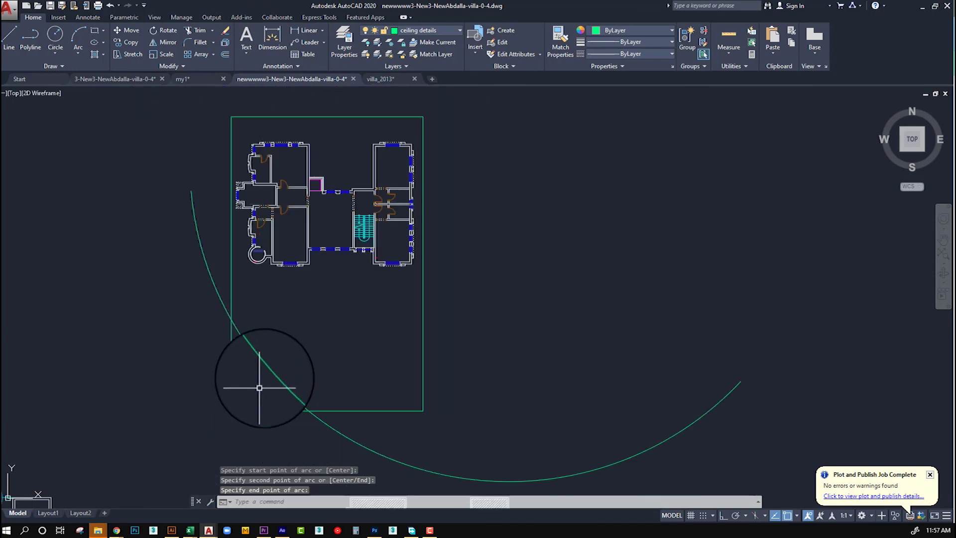
# Draw a second intersecting arc from upper left through lower right to the left
pyautogui.press('Return')
pyautogui.click(182, 140)
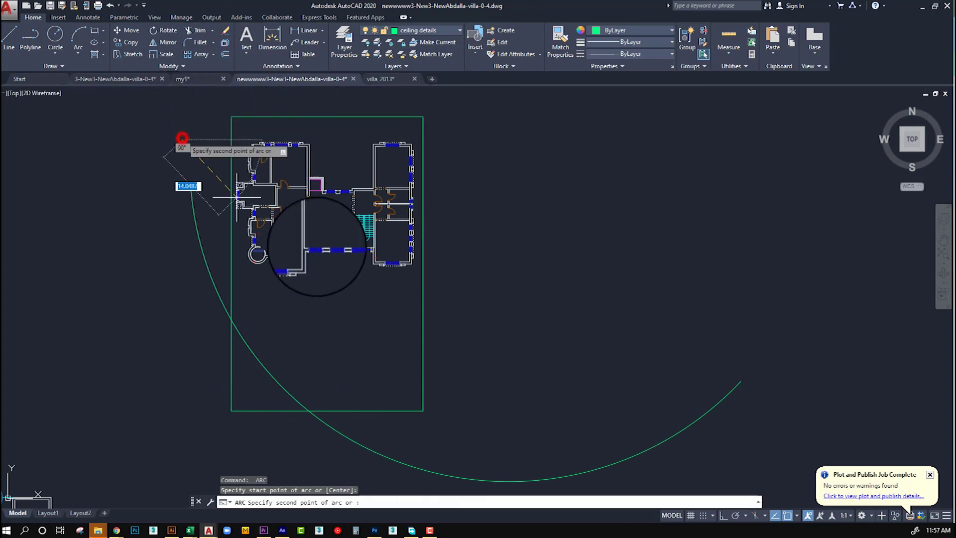
pyautogui.click(532, 383)
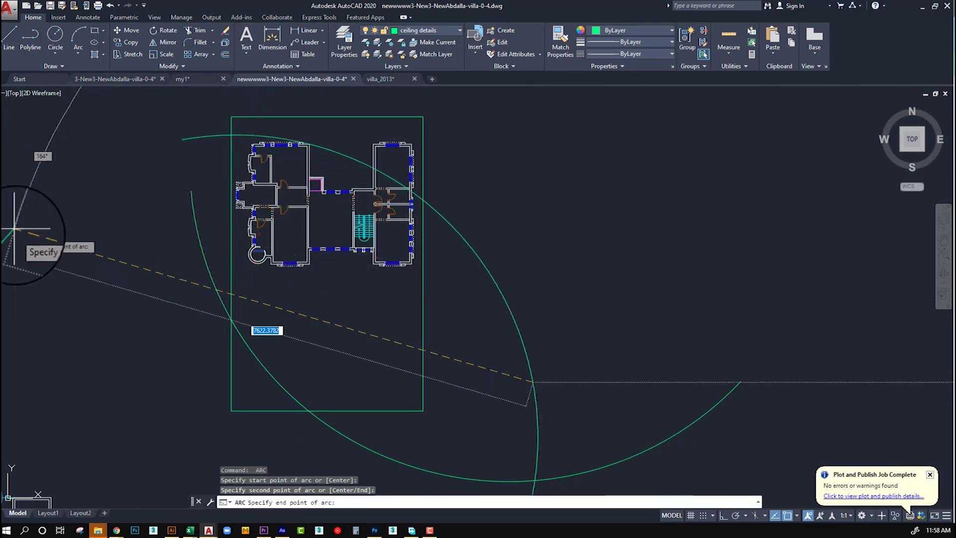
pyautogui.click(23, 230)
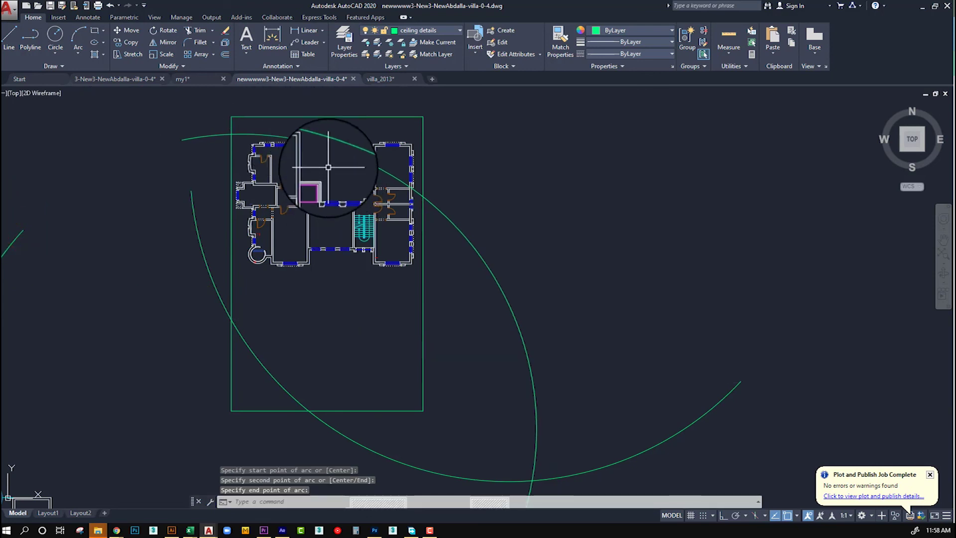
# Review the arcs around the frame, then bring up the 02.eps plan in Photoshop
pyautogui.scroll(4, 320, 142)
pyautogui.moveTo(463, 107)
pyautogui.mouseDown()
pyautogui.moveTo(511, 266)
pyautogui.moveTo(473, 320)
pyautogui.mouseUp()
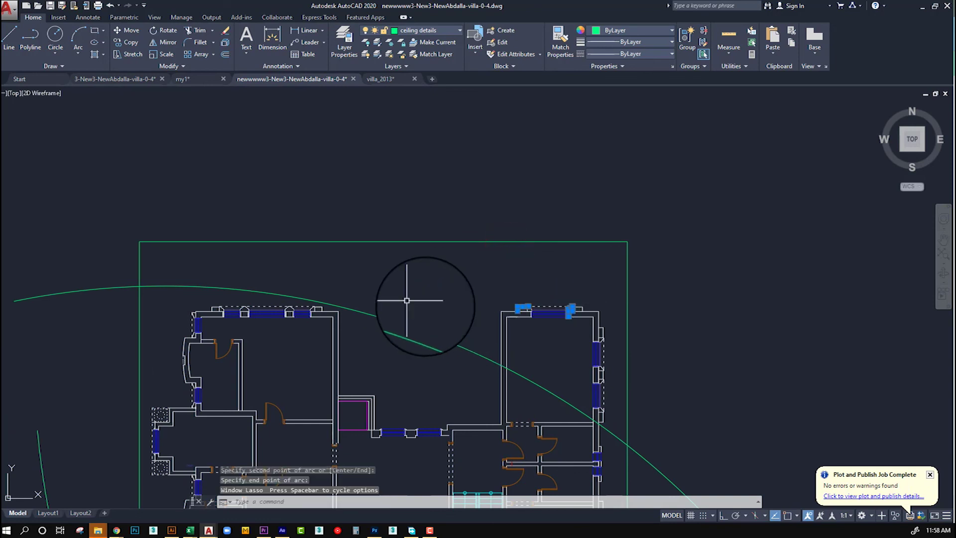
pyautogui.scroll(-1, 444, 245)
pyautogui.scroll(-2, 442, 118)
pyautogui.scroll(-2, 438, 224)
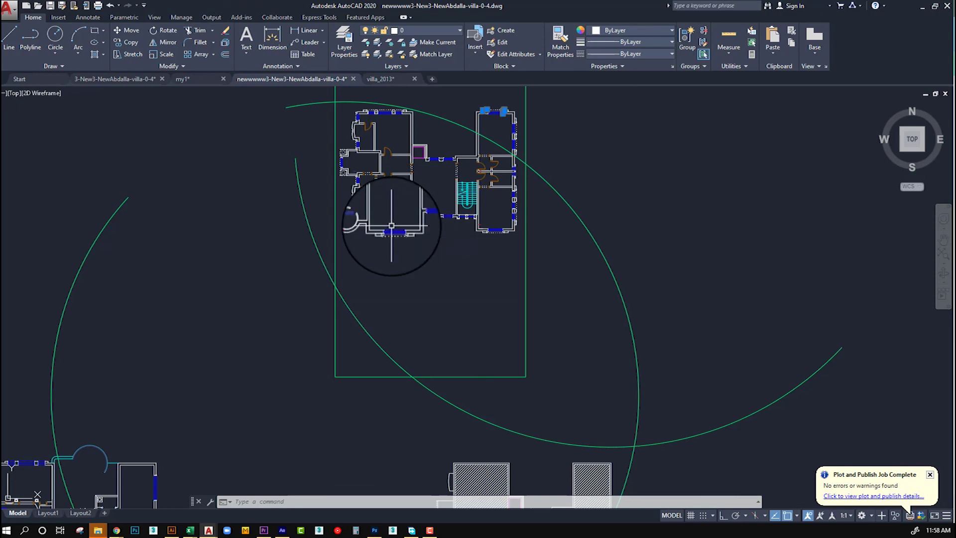
pyautogui.click(924, 9)
pyautogui.moveTo(709, 35); pyautogui.dragTo(616, 42)
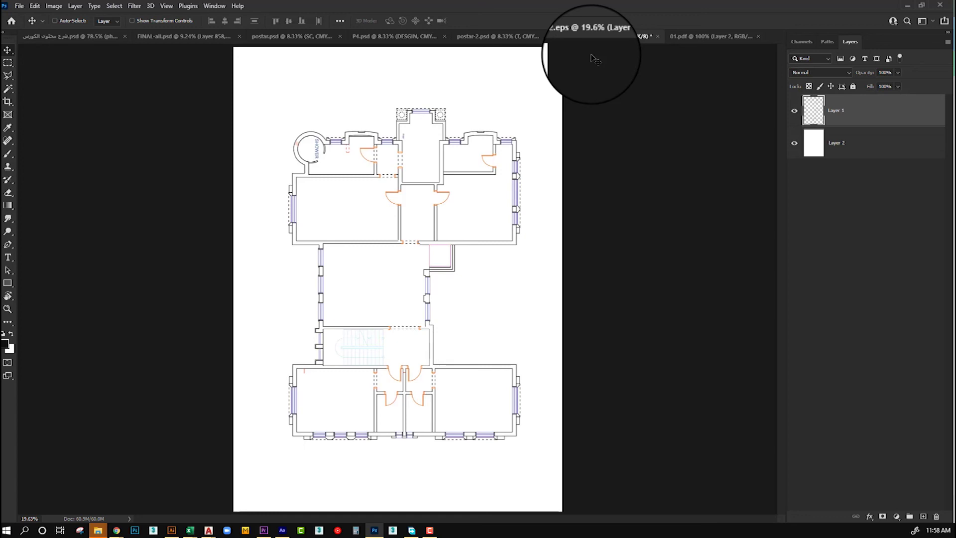
pyautogui.click(716, 36)
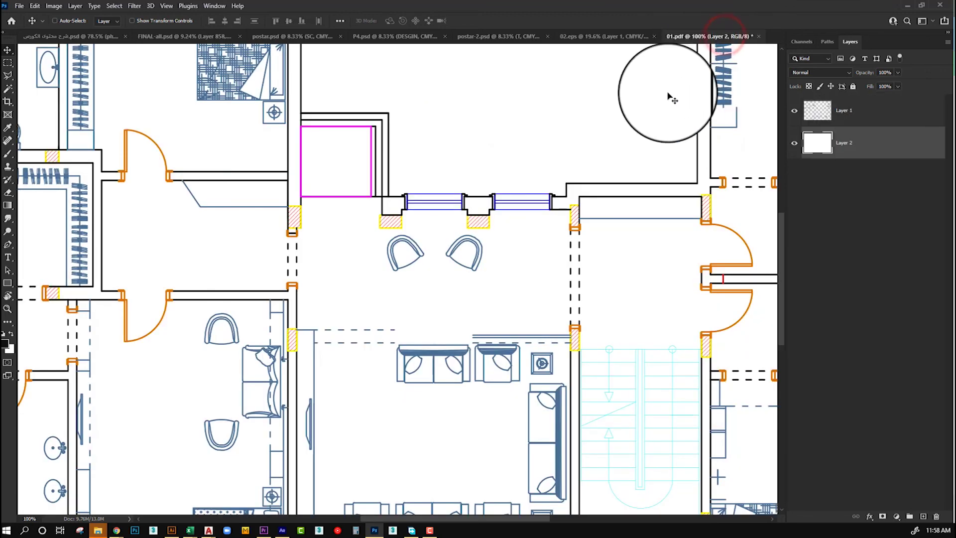
pyautogui.hotkey('ctrl', '0')
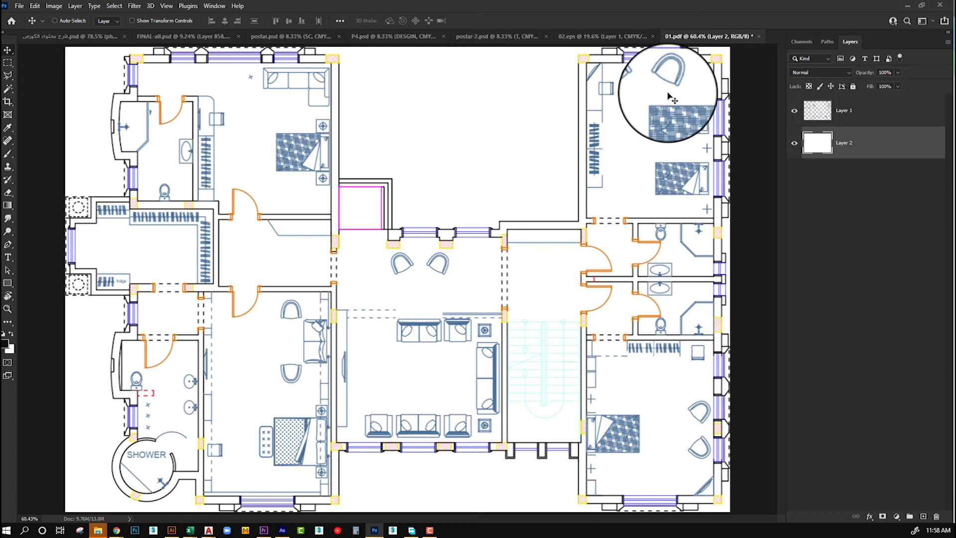
pyautogui.click(602, 35)
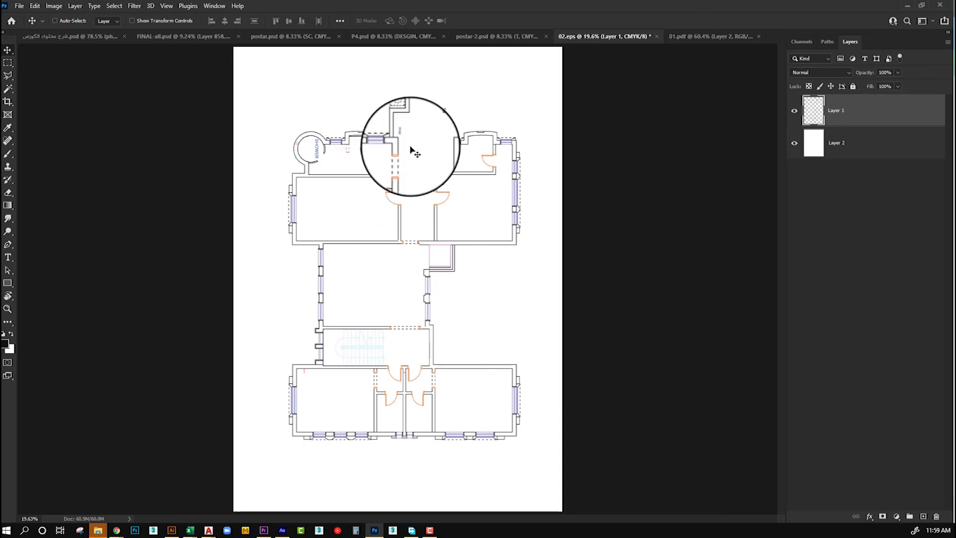
# Switch through postar-2.psd to the postar.psd poster and view it at 100%
pyautogui.click(491, 36)
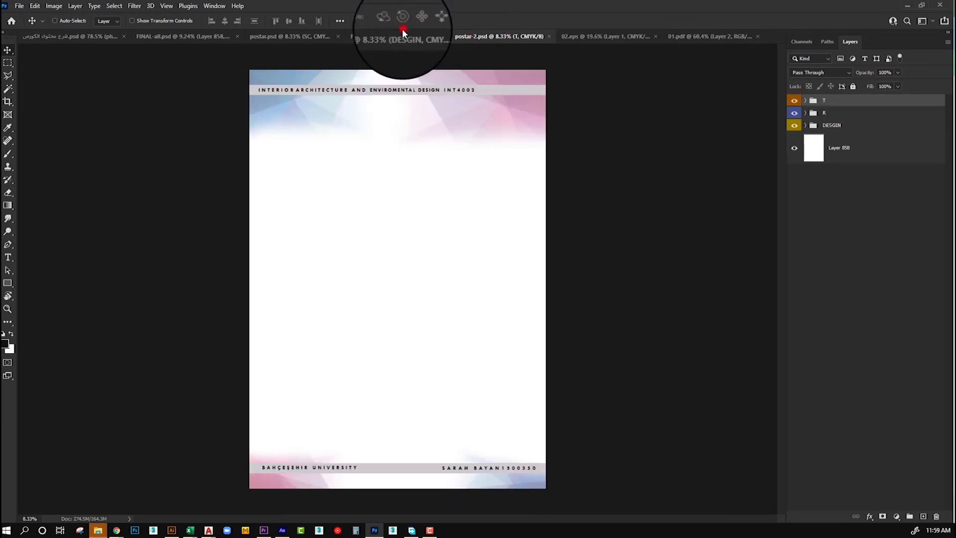
pyautogui.click(284, 38)
pyautogui.hotkey('ctrl', '1')
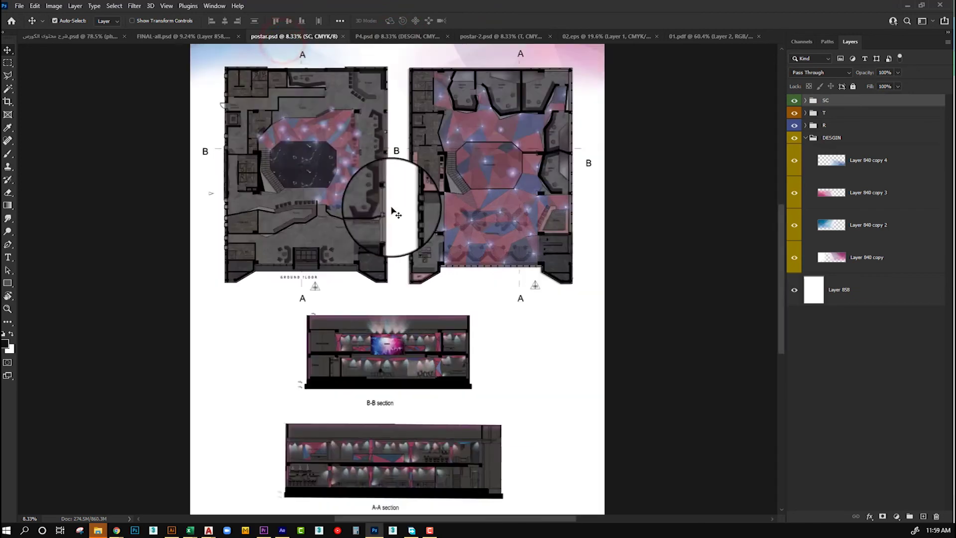
# Inspect the Restaurant, karaoke room and Bar areas up close, then fit the whole poster on screen
pyautogui.moveTo(714, 106)
pyautogui.mouseDown()
pyautogui.moveTo(668, 148)
pyautogui.moveTo(314, 242)
pyautogui.moveTo(489, 366)
pyautogui.mouseUp()
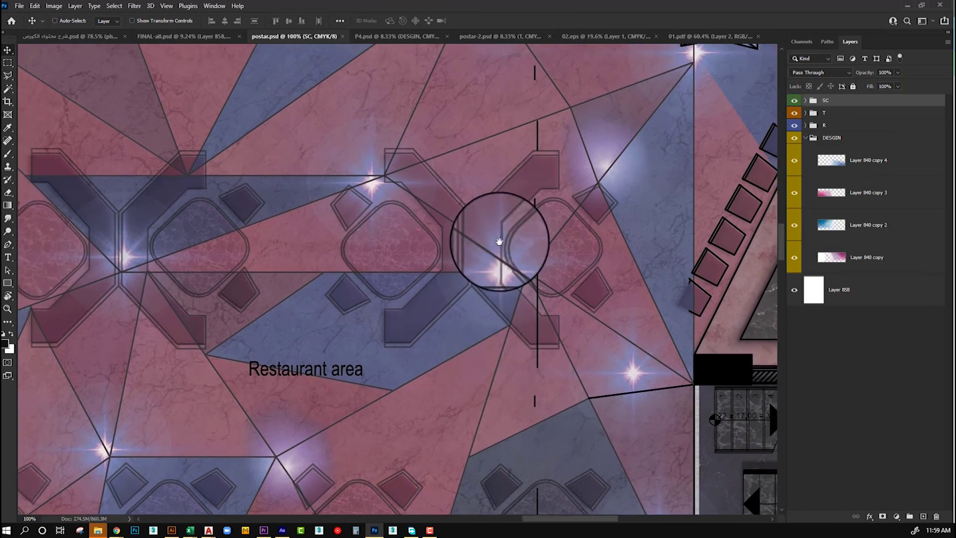
pyautogui.moveTo(497, 224); pyautogui.dragTo(624, 456)
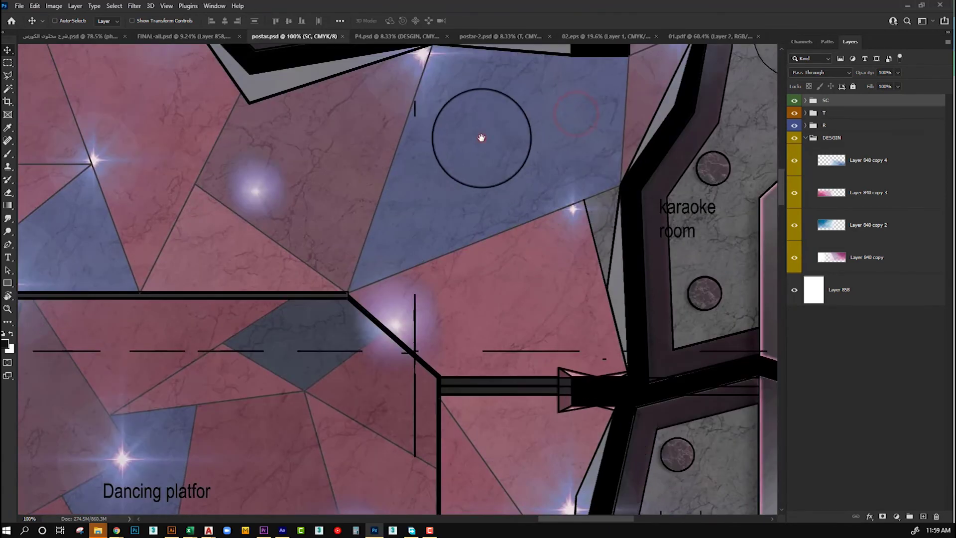
pyautogui.moveTo(480, 134); pyautogui.dragTo(502, 309)
pyautogui.moveTo(297, 124)
pyautogui.mouseDown()
pyautogui.moveTo(593, 248)
pyautogui.moveTo(482, 401)
pyautogui.mouseUp()
pyautogui.moveTo(268, 399); pyautogui.dragTo(459, 432)
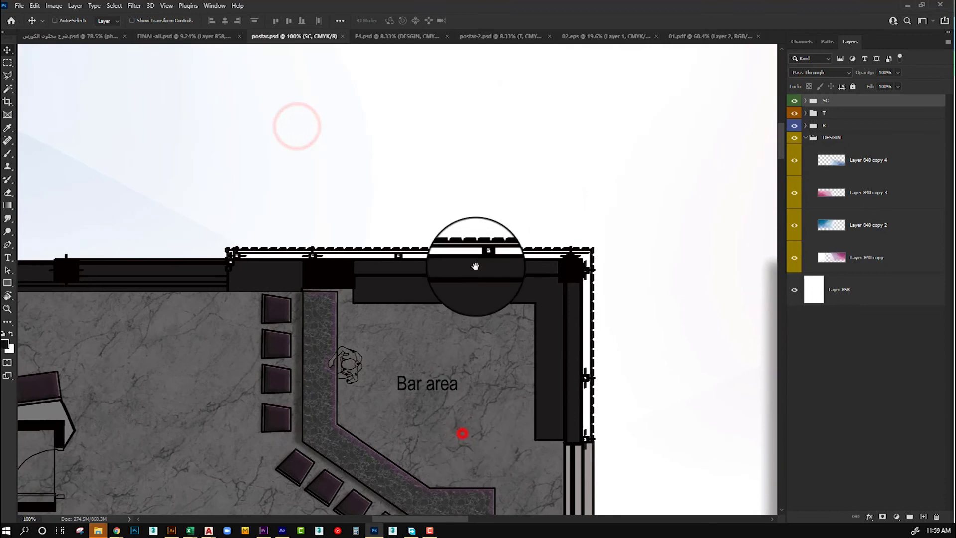
pyautogui.moveTo(410, 452); pyautogui.dragTo(463, 277)
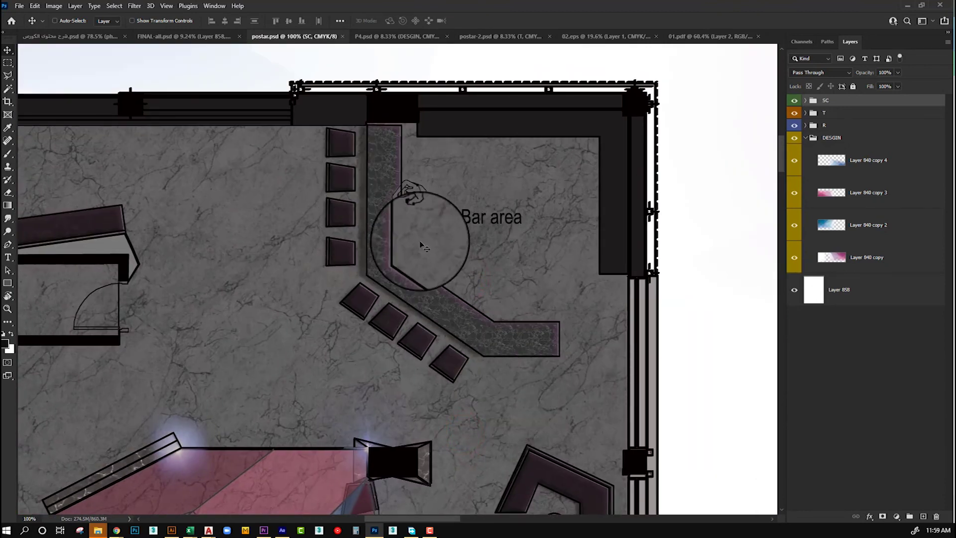
pyautogui.hotkey('ctrl', '0')
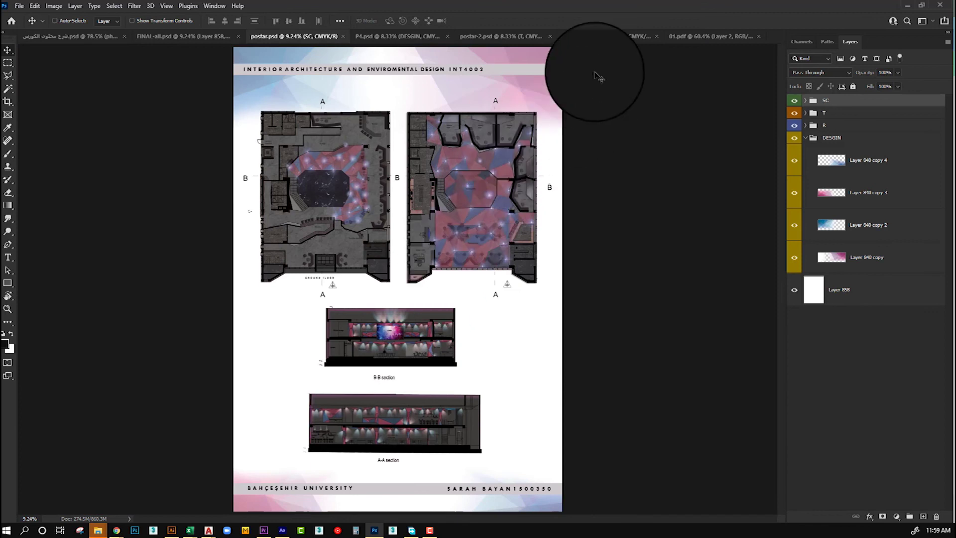
# Bring the 02.eps villa plan to the front and float it out of the tab bar
pyautogui.click(593, 39)
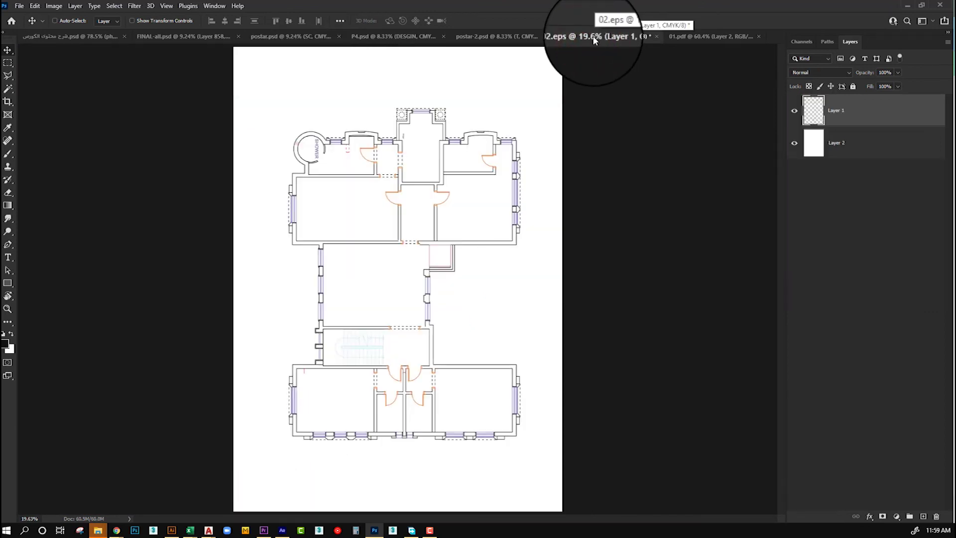
pyautogui.moveTo(593, 40); pyautogui.dragTo(595, 50)
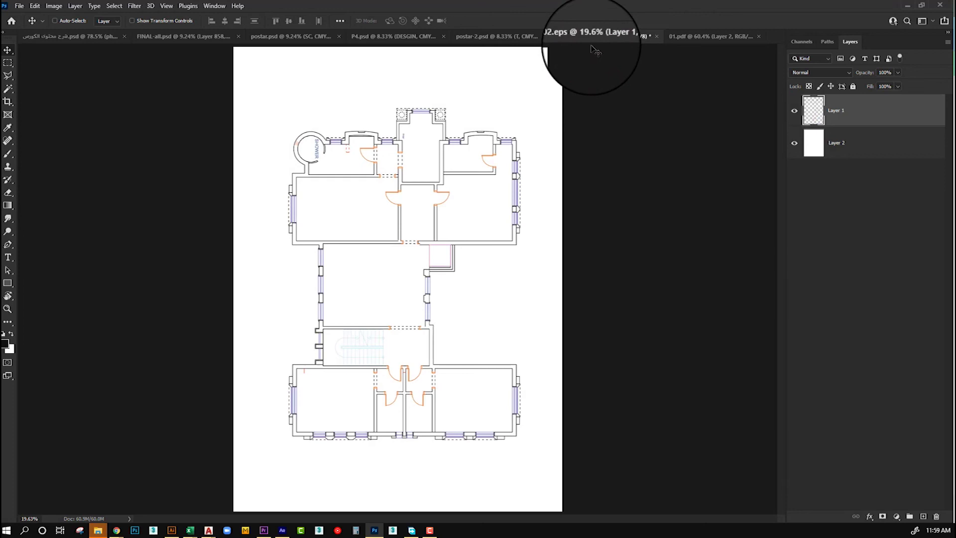